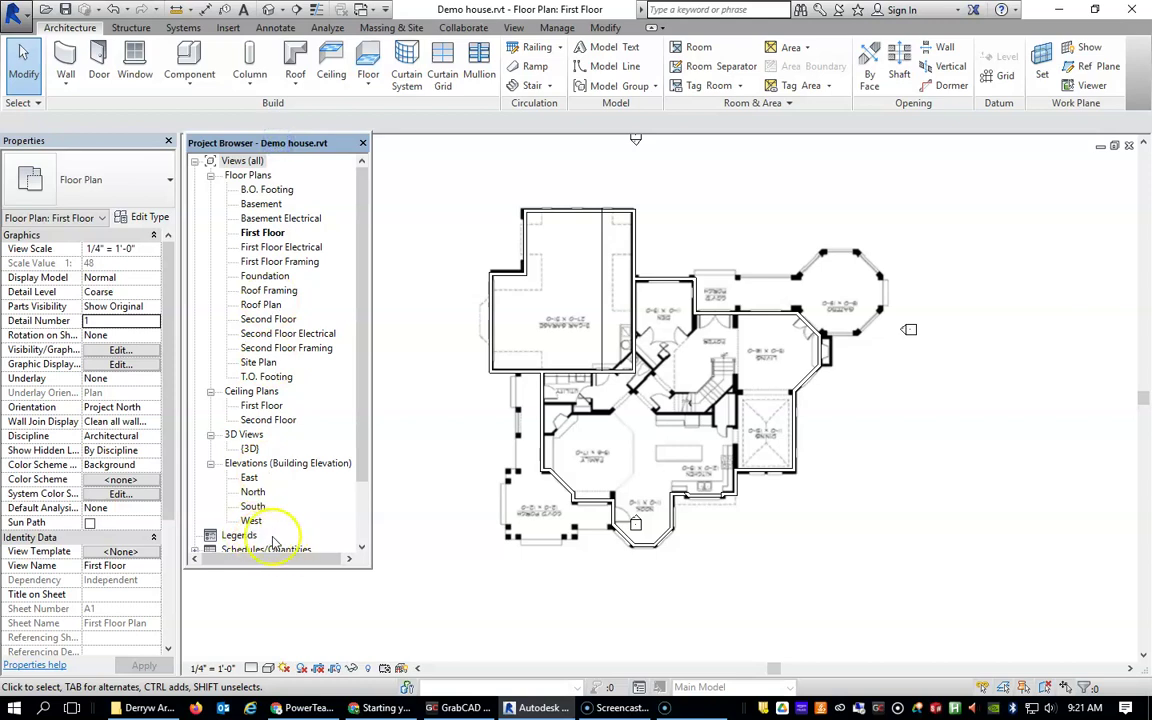
# Step: Open the default 3D view and examine the exterior walls of the house
pyautogui.doubleClick(250, 448)
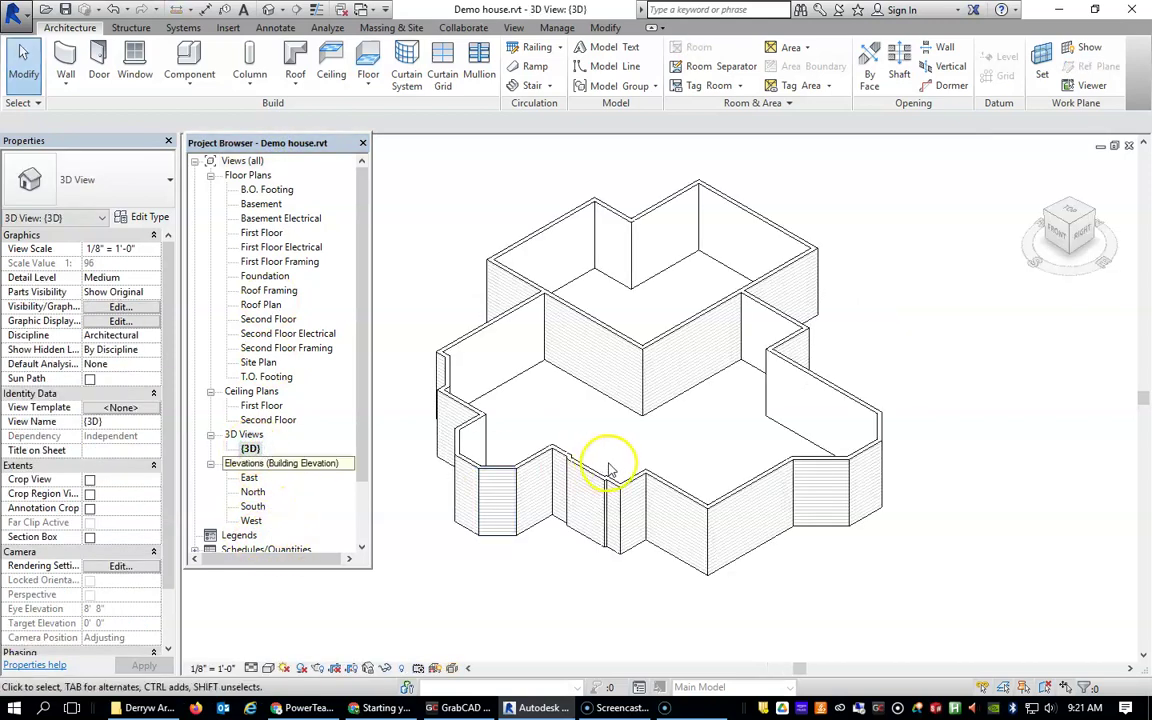
pyautogui.scroll(4, 686, 455)
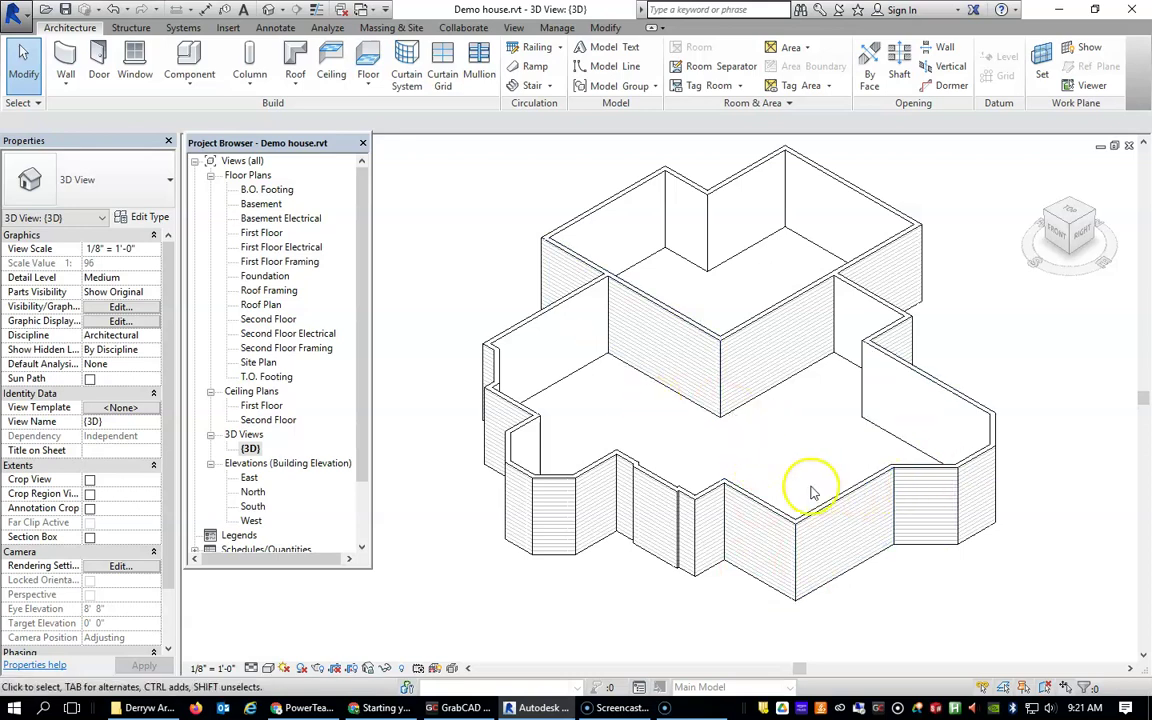
pyautogui.scroll(-1, 812, 492)
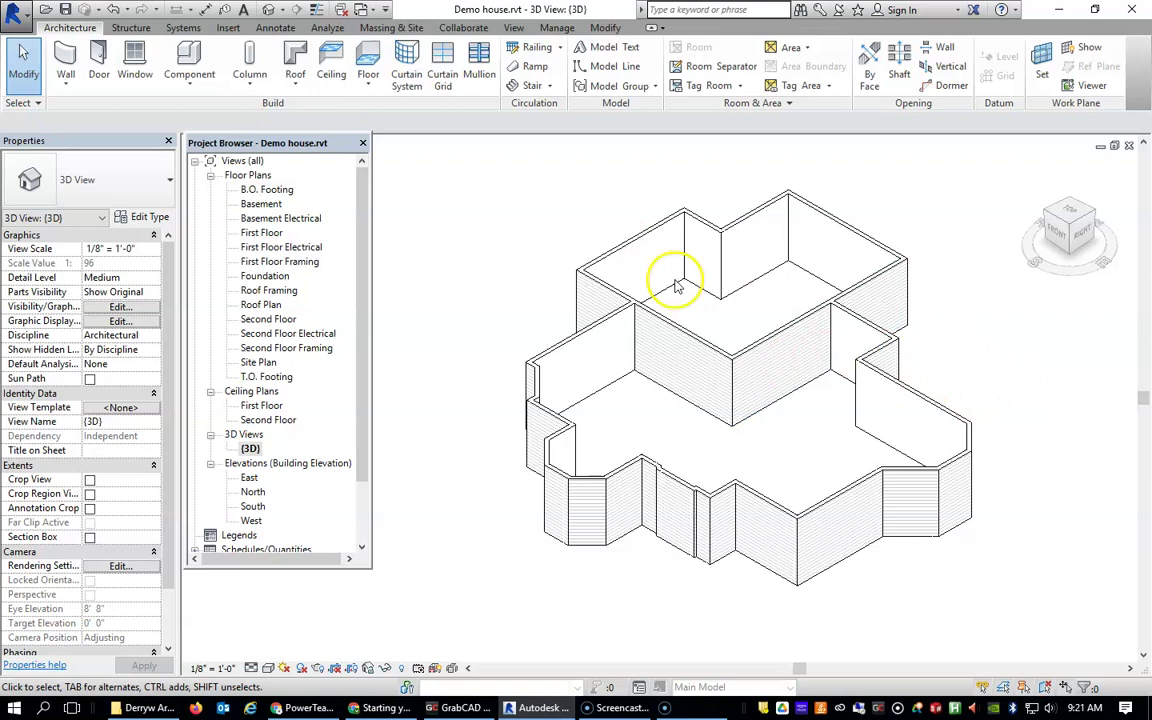
pyautogui.scroll(-1, 845, 452)
pyautogui.scroll(1, 823, 442)
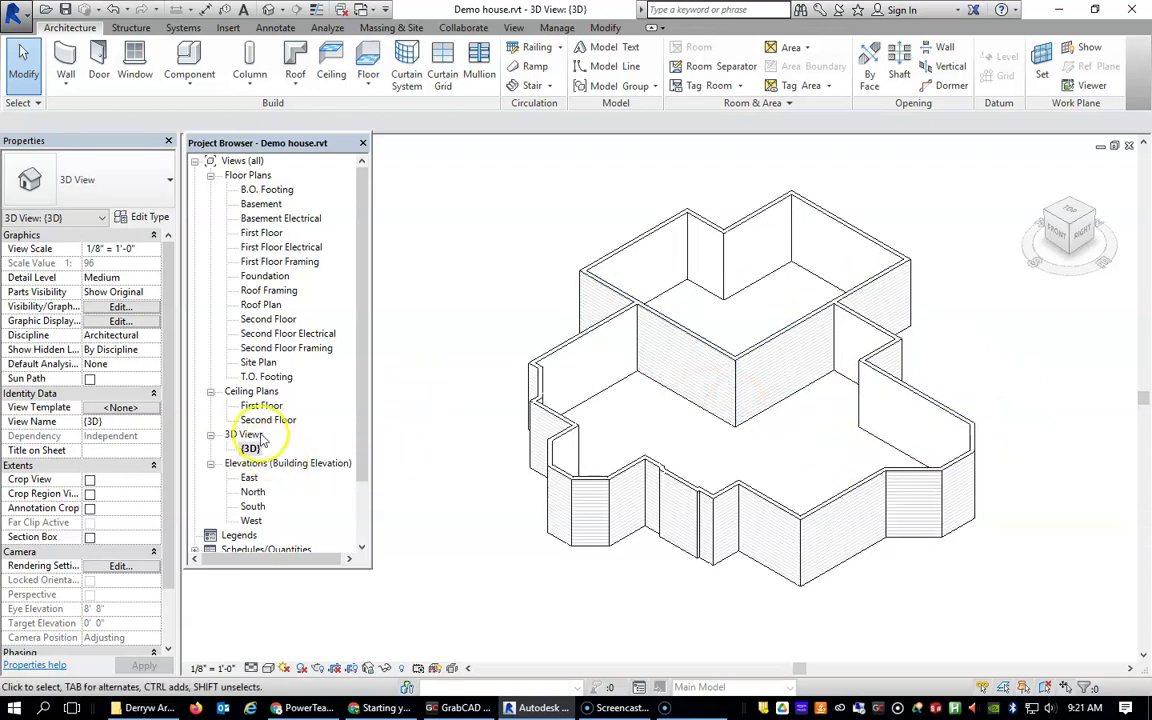
# Step: Open the First Floor plan and move the First floor Bell.png raster image off the walls to the empty area beyond the east-side elevation marker
pyautogui.doubleClick(262, 234)
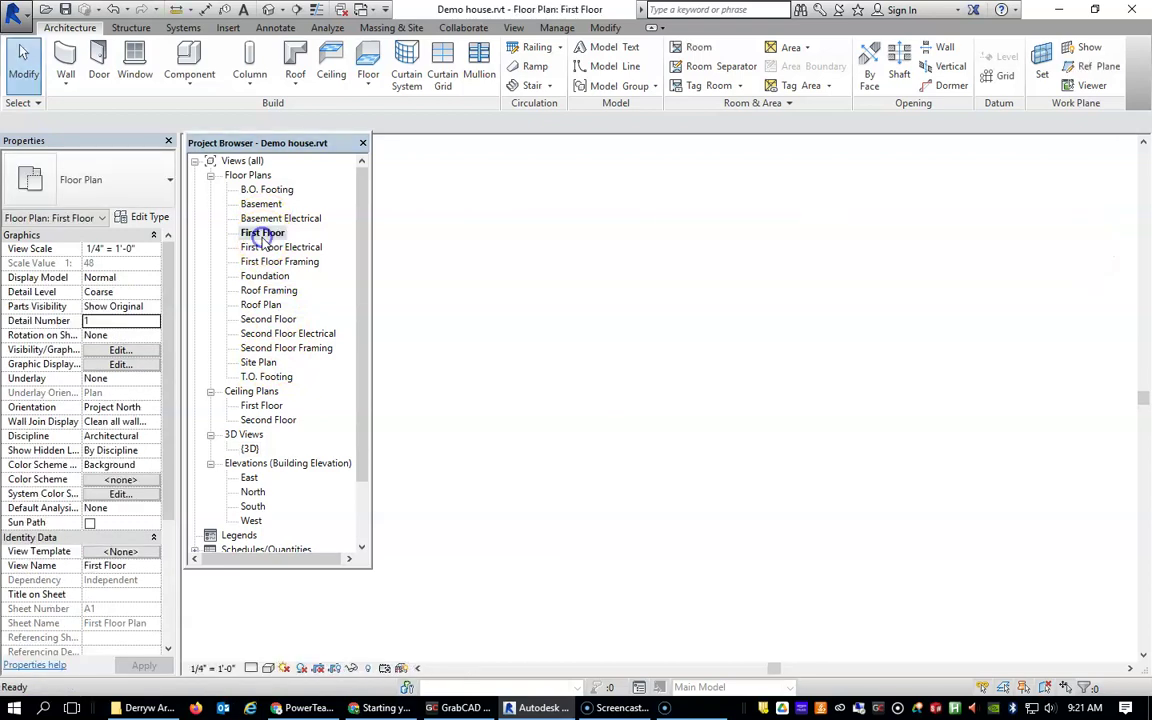
pyautogui.scroll(5, 530, 300)
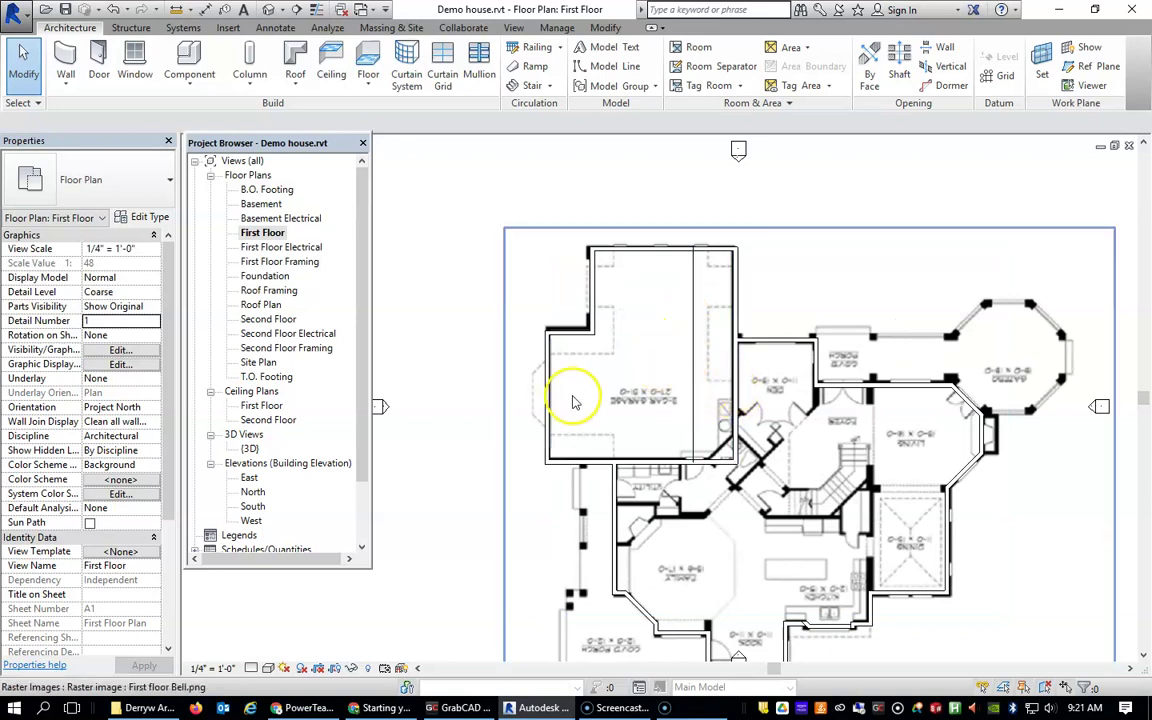
pyautogui.scroll(1, 578, 399)
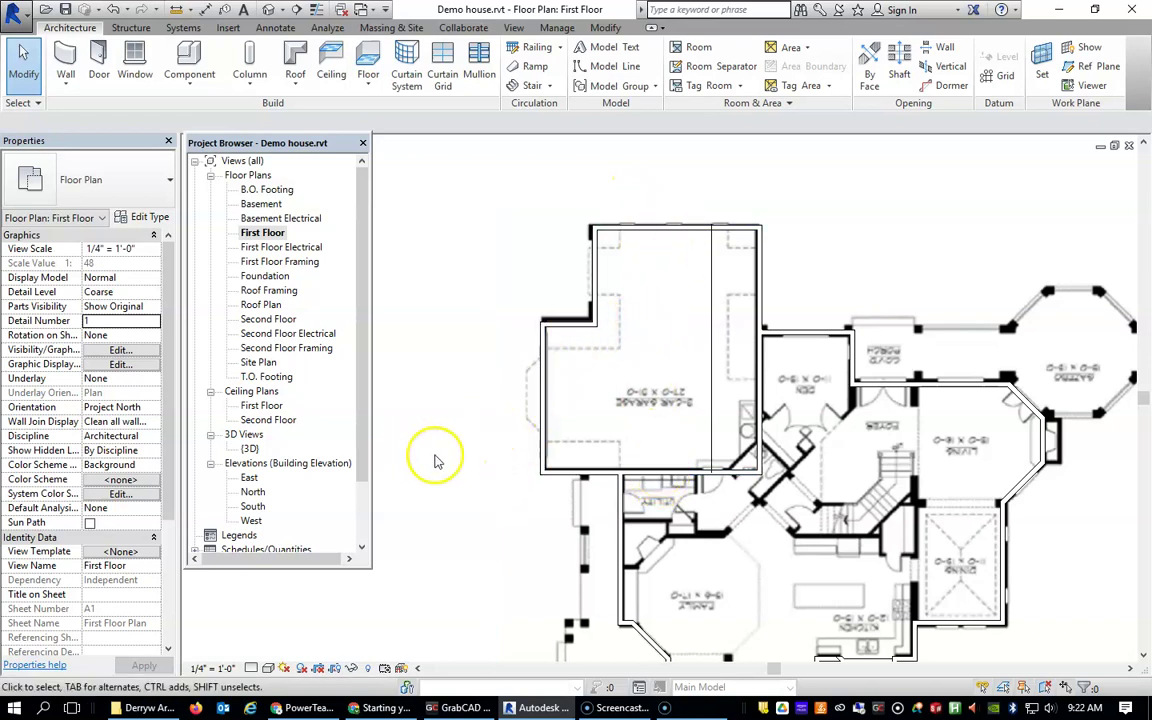
pyautogui.scroll(1, 497, 370)
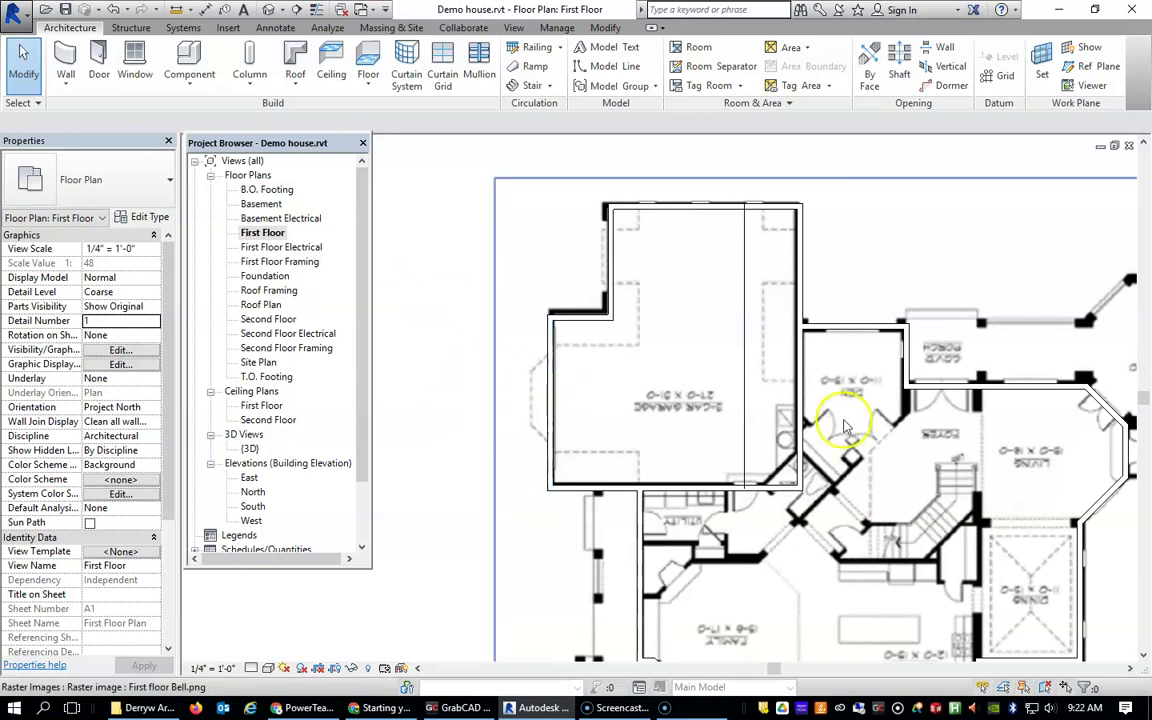
pyautogui.scroll(-3, 863, 443)
pyautogui.moveTo(860, 468); pyautogui.dragTo(724, 426, button='middle')
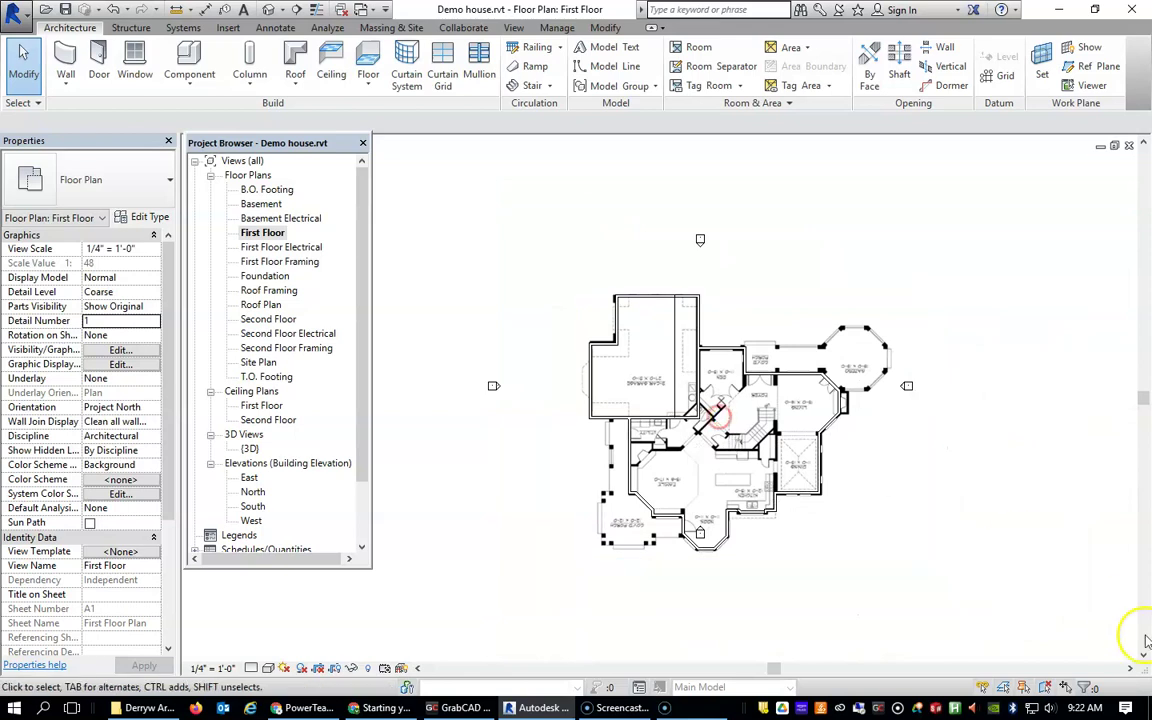
pyautogui.moveTo(775, 472); pyautogui.dragTo(1133, 446)
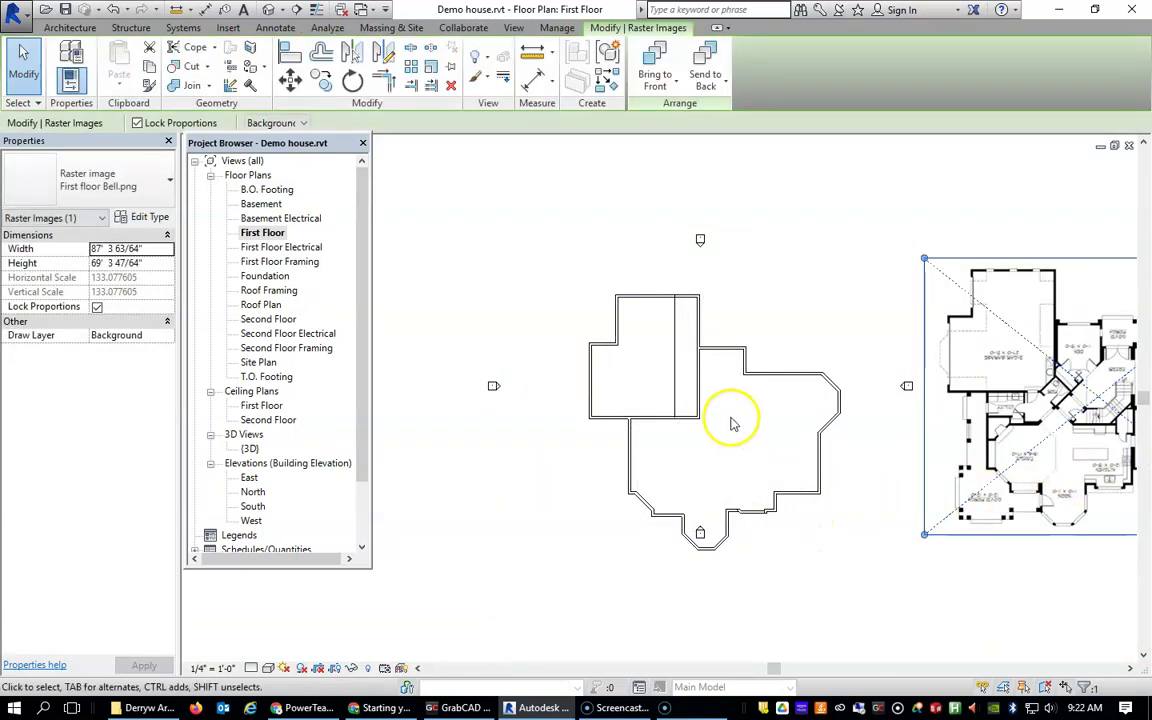
# Step: Delete the vertical detail line that runs through the garage
pyautogui.scroll(-1, 708, 427)
pyautogui.click(684, 399)
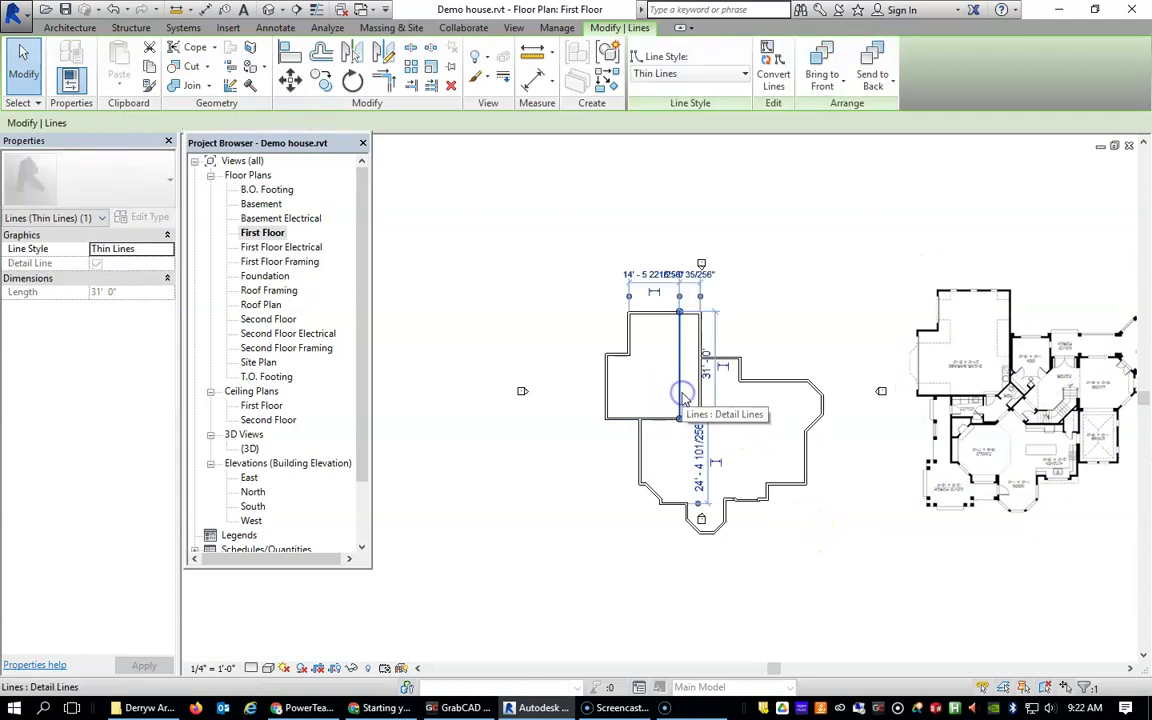
pyautogui.press('Escape')
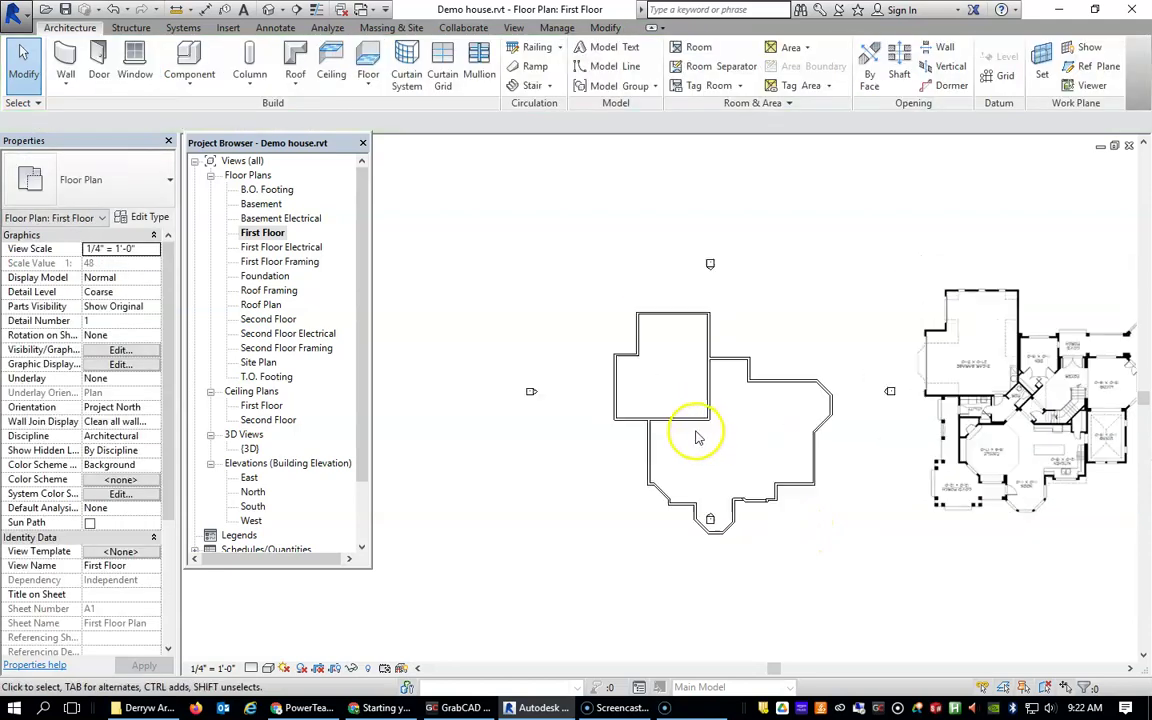
# Step: Add an aligned dimension, referenced to faces of core, between the garage's two horizontal outer walls and place it outside the garage's side wall
pyautogui.scroll(2, 694, 432)
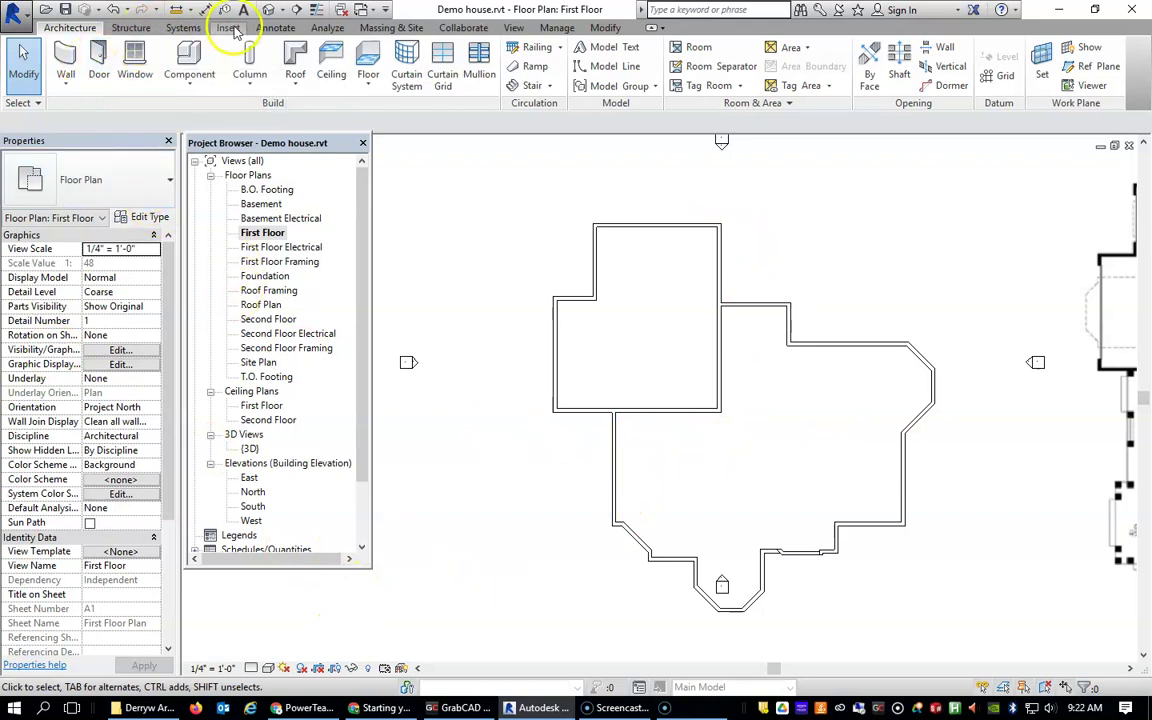
pyautogui.click(272, 28)
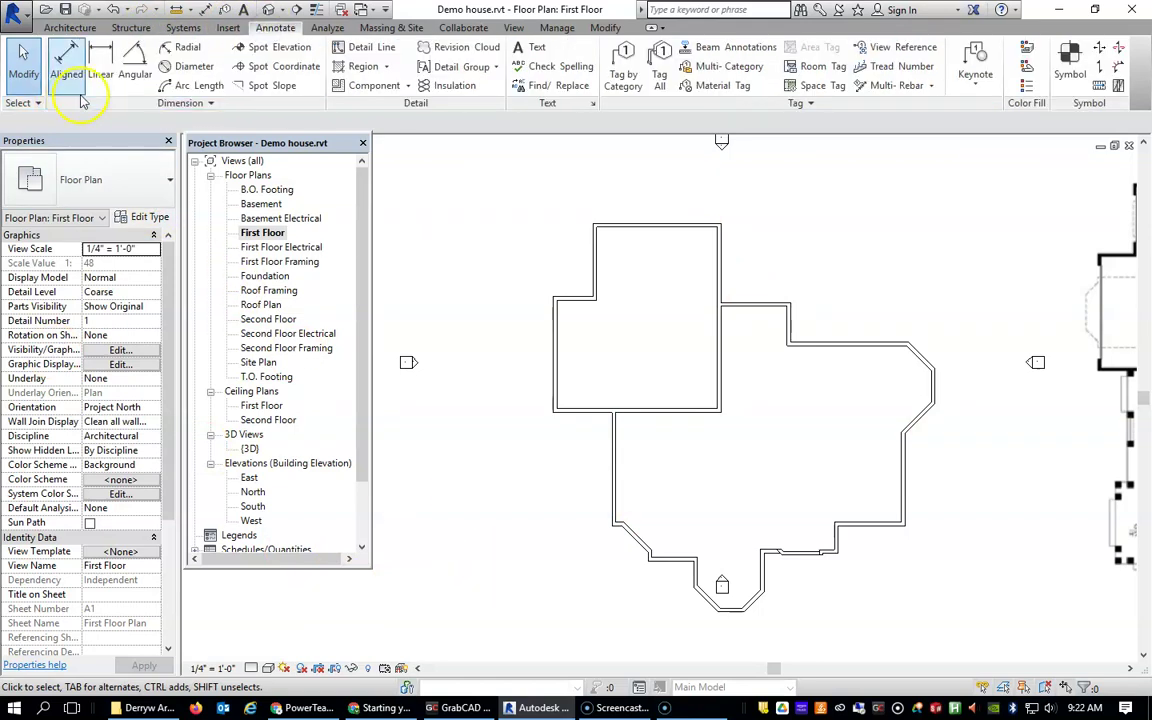
pyautogui.click(68, 60)
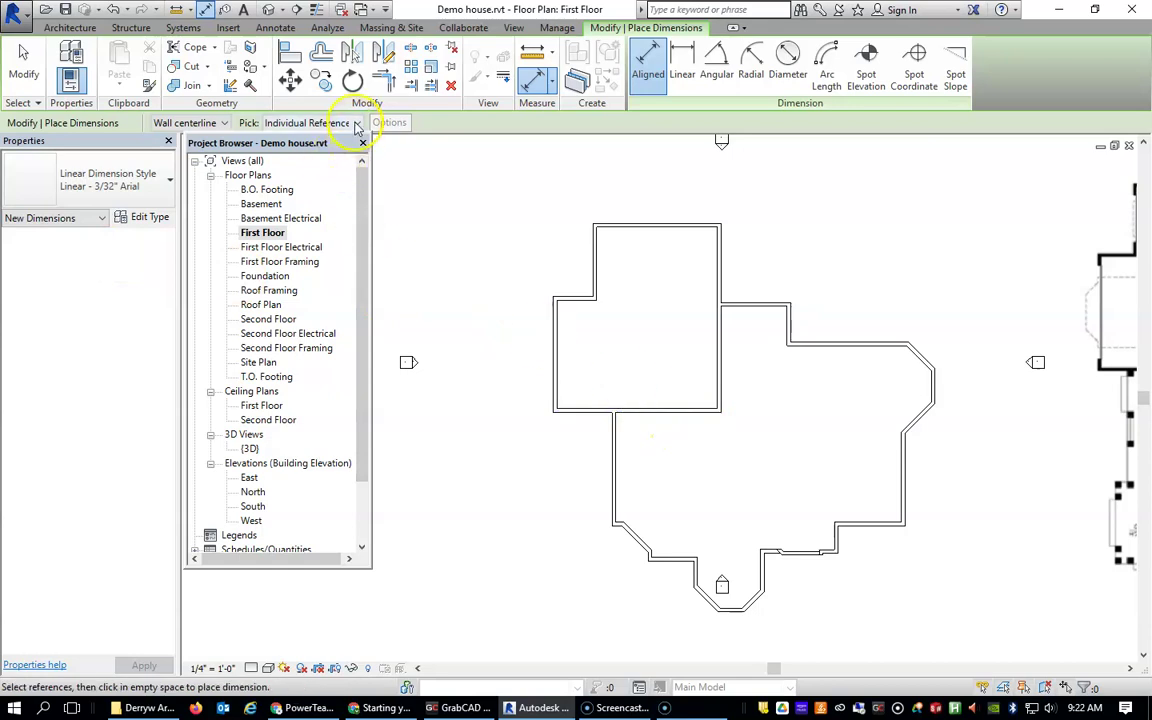
pyautogui.click(224, 124)
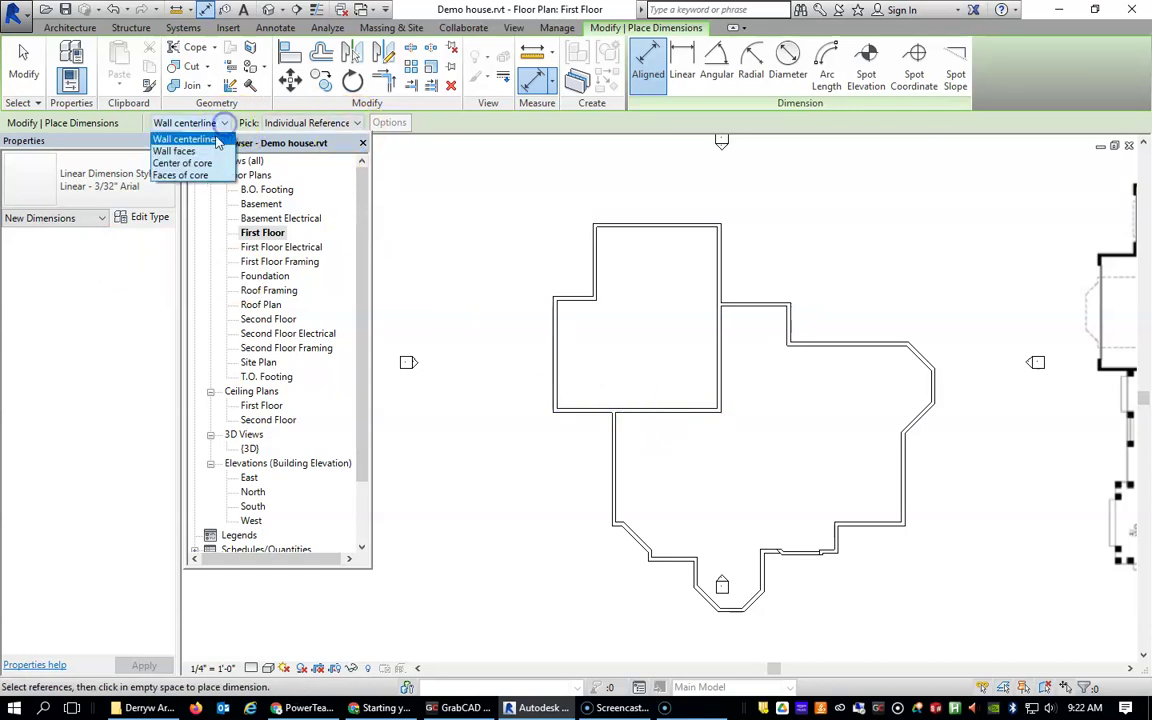
pyautogui.click(180, 176)
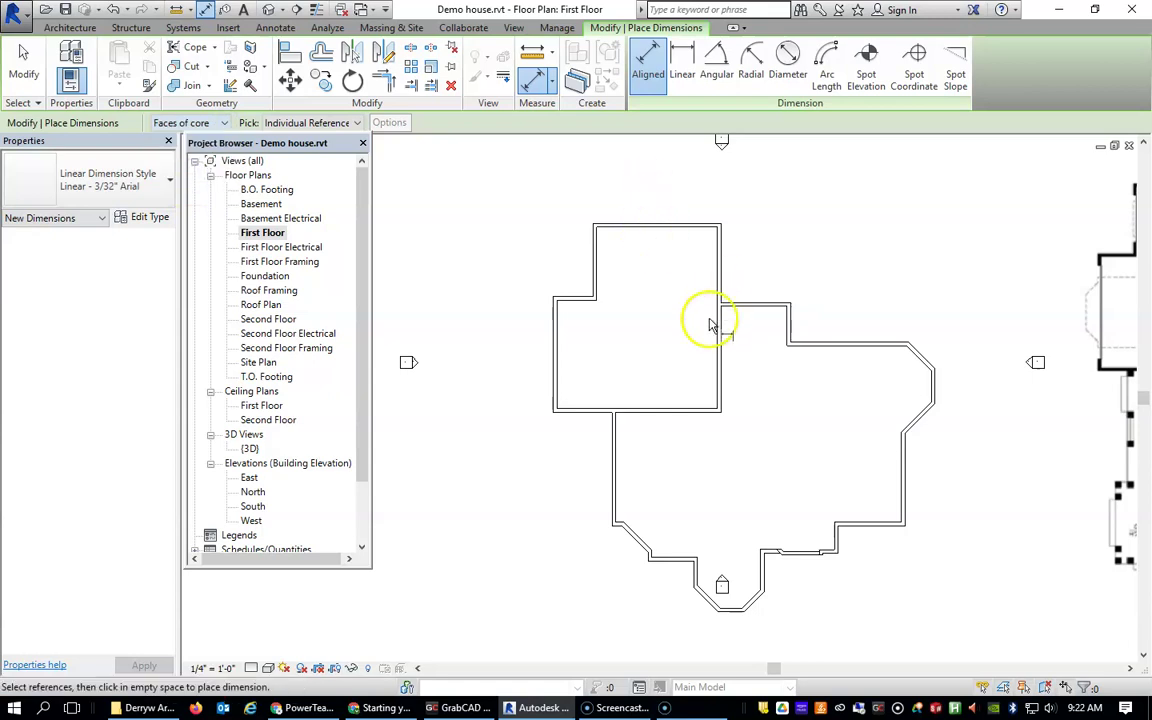
pyautogui.scroll(-1, 715, 325)
pyautogui.scroll(2, 715, 325)
pyautogui.scroll(-1, 688, 432)
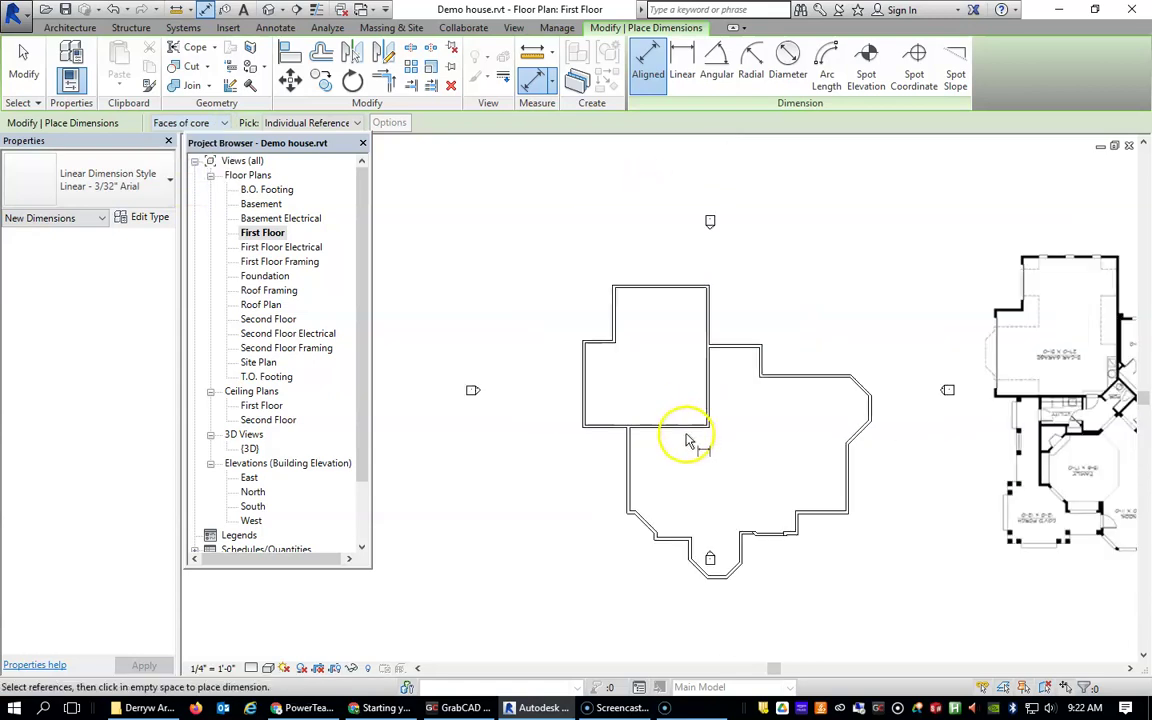
pyautogui.scroll(2, 683, 435)
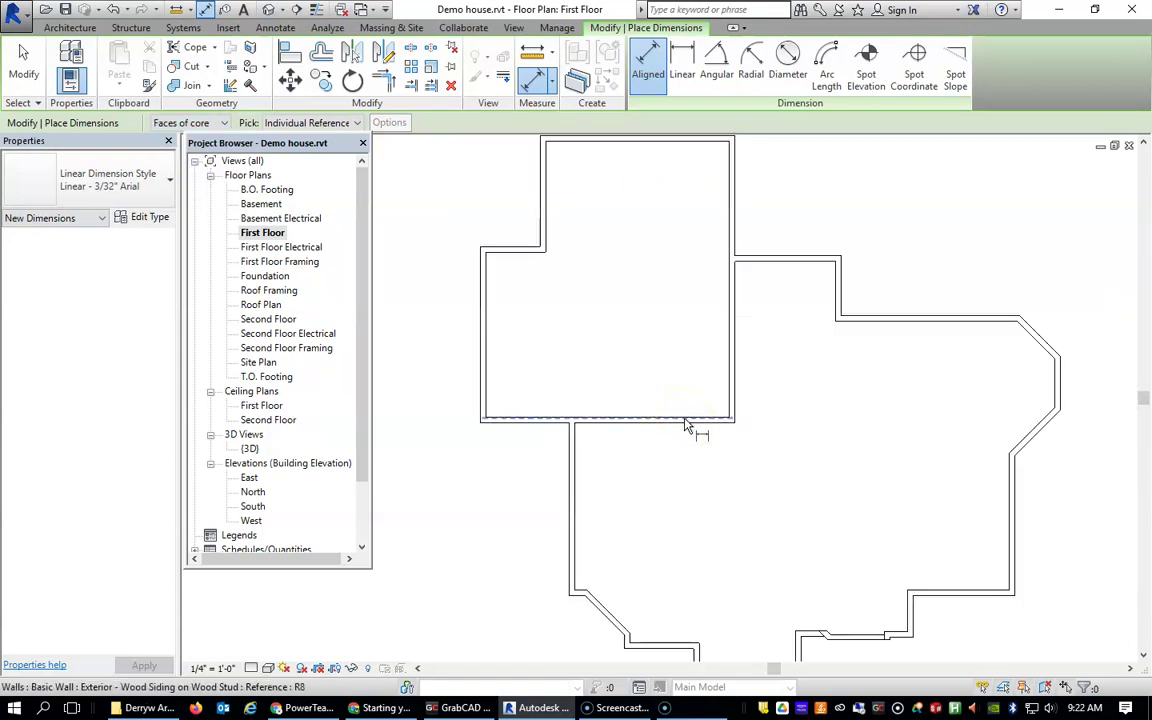
pyautogui.click(684, 426)
pyautogui.scroll(2, 702, 330)
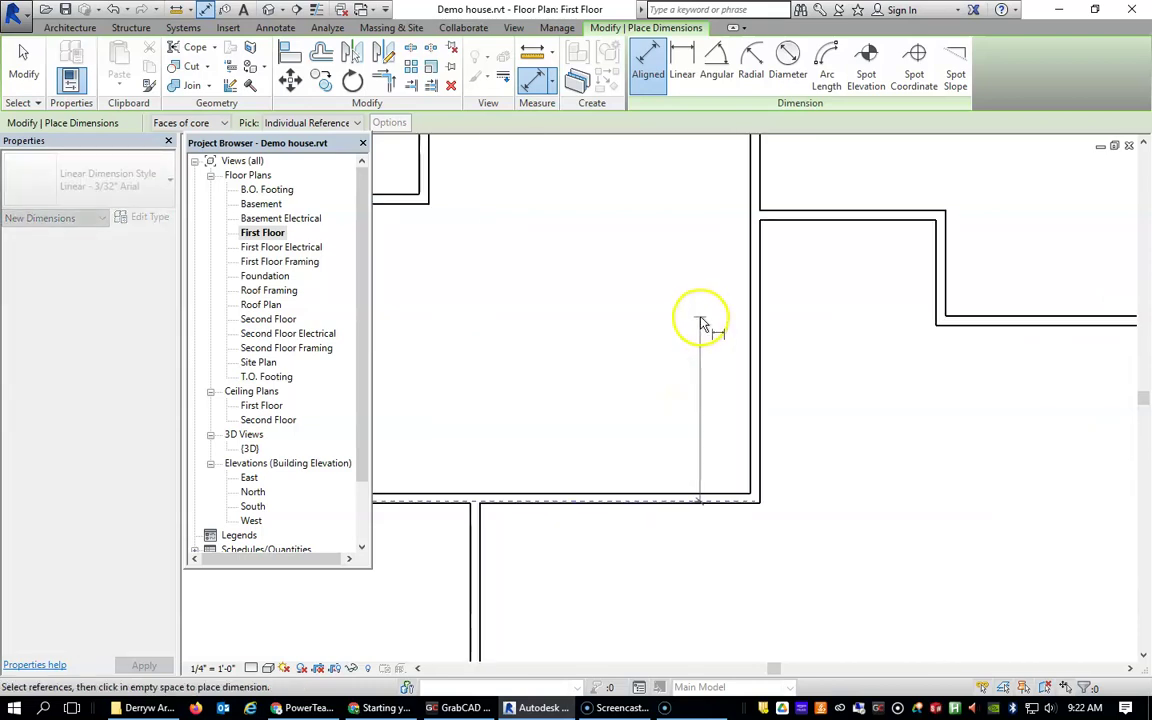
pyautogui.scroll(-4, 697, 228)
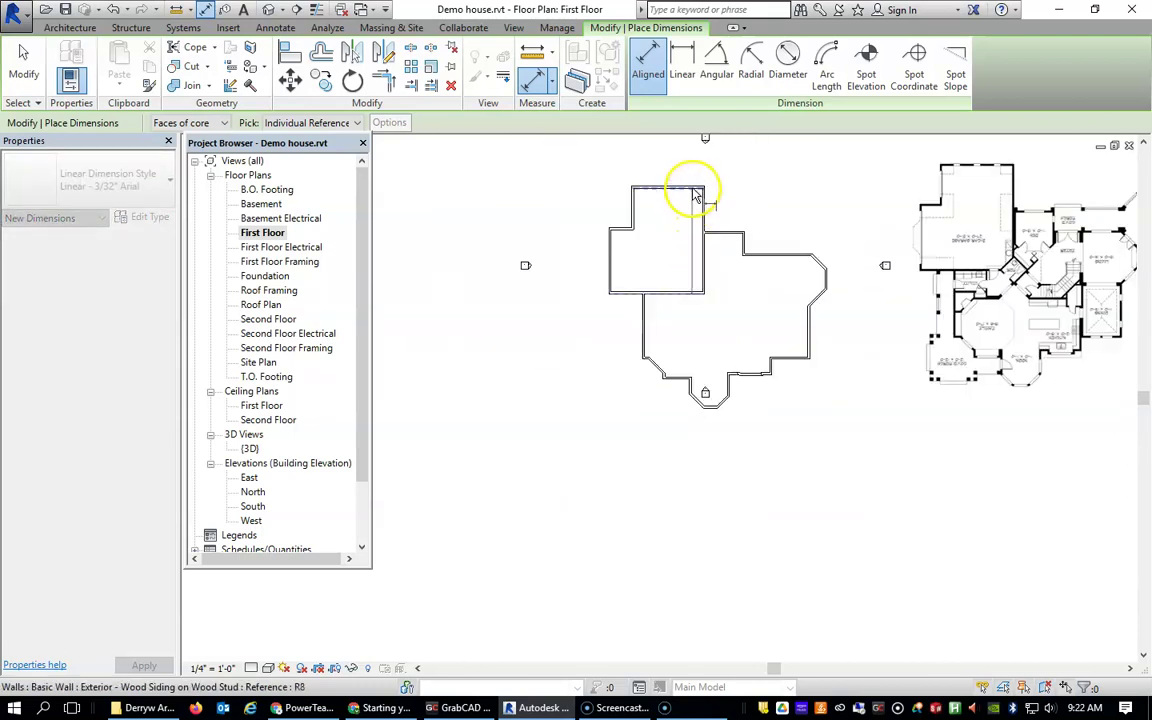
pyautogui.click(697, 191)
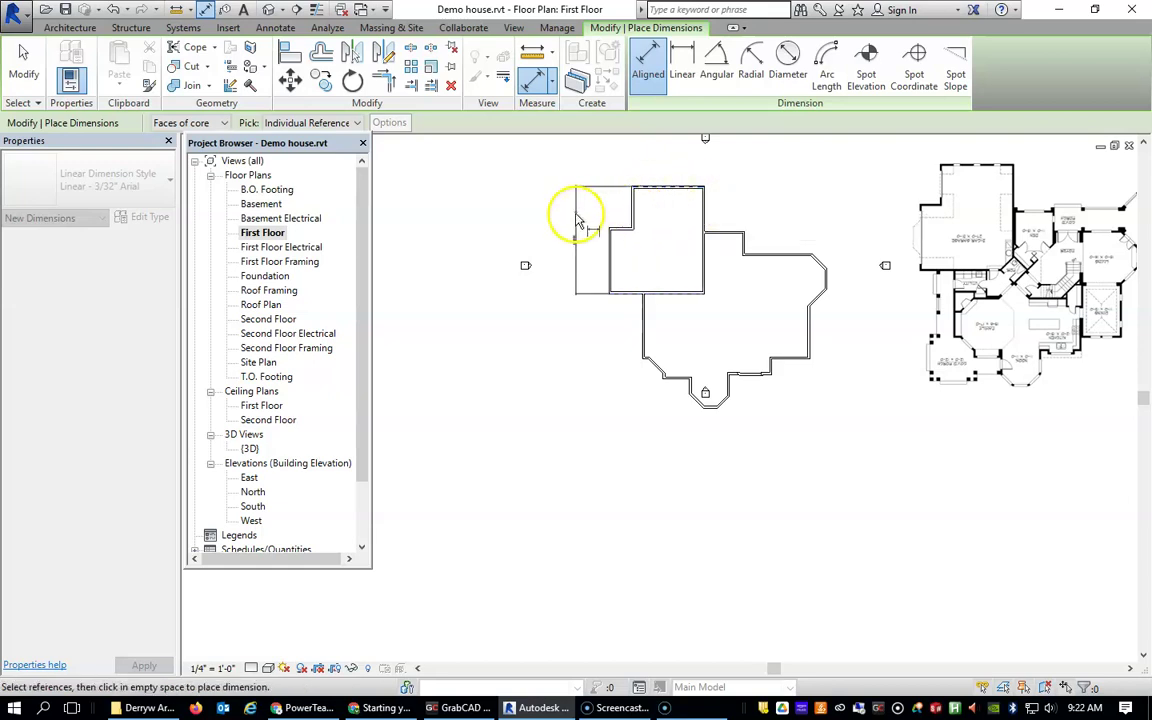
pyautogui.click(573, 222)
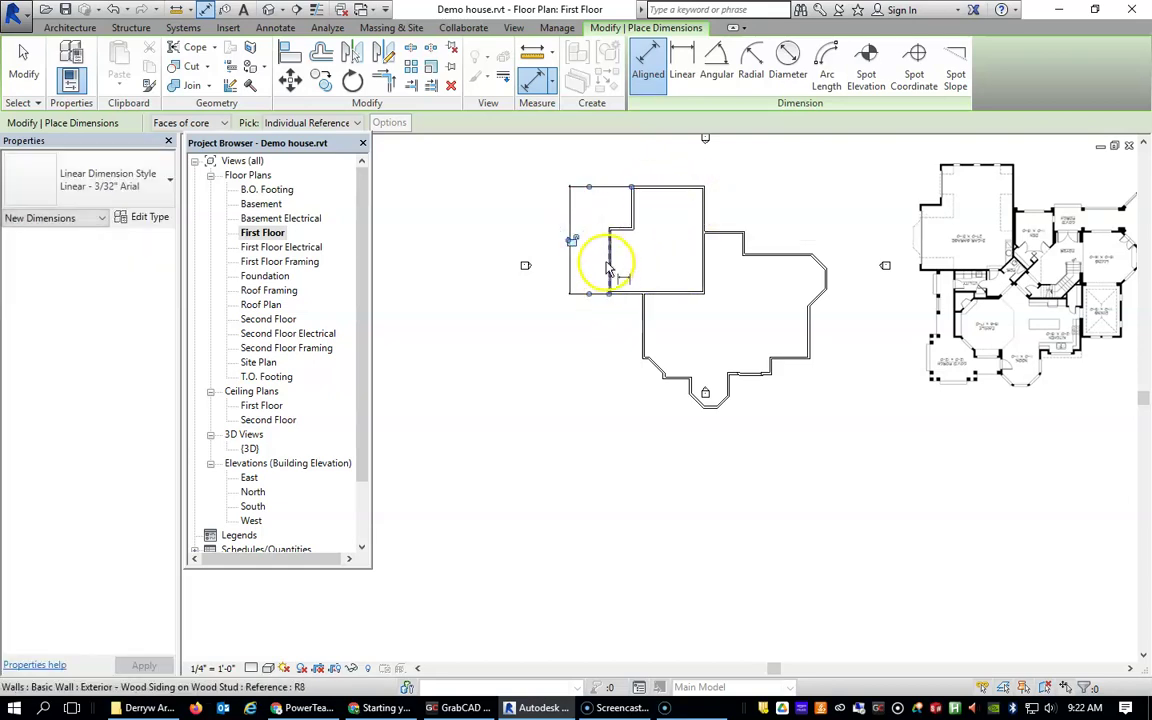
# Step: Add an aligned dimension across the garage's full width between its outer side walls, placed beyond the short upper wall, and end dimensioning
pyautogui.scroll(-2, 602, 258)
pyautogui.scroll(3, 612, 260)
pyautogui.scroll(3, 617, 262)
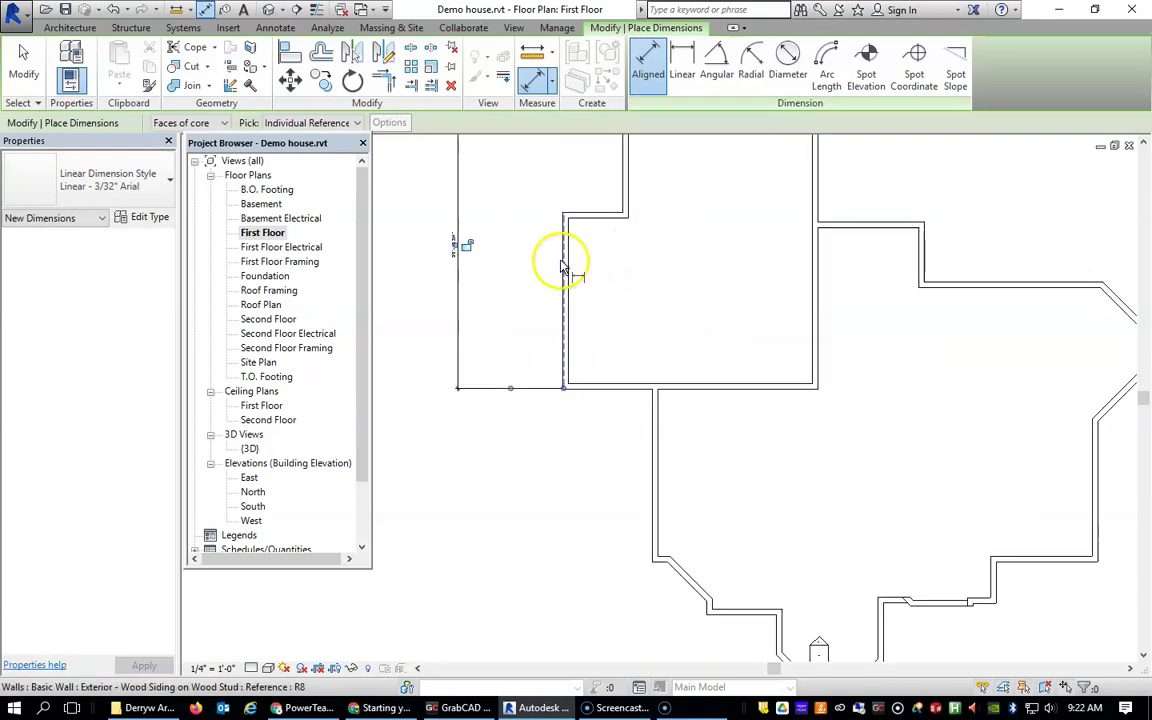
pyautogui.click(562, 268)
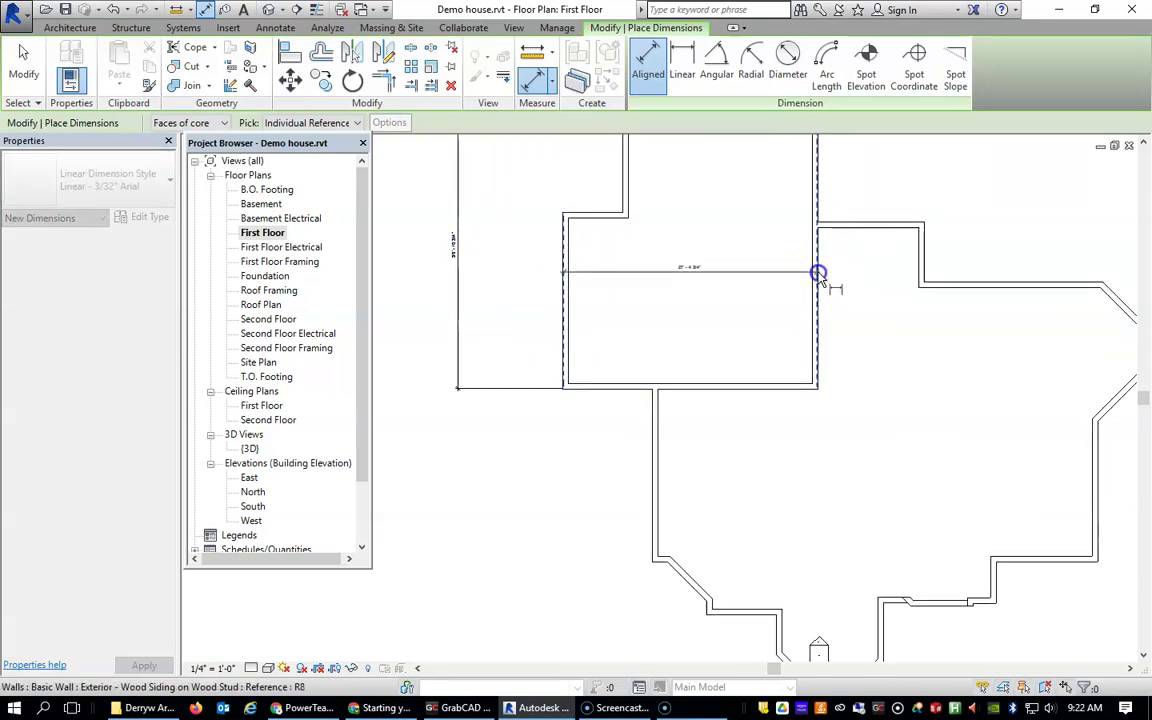
pyautogui.scroll(1, 810, 270)
pyautogui.scroll(-5, 797, 267)
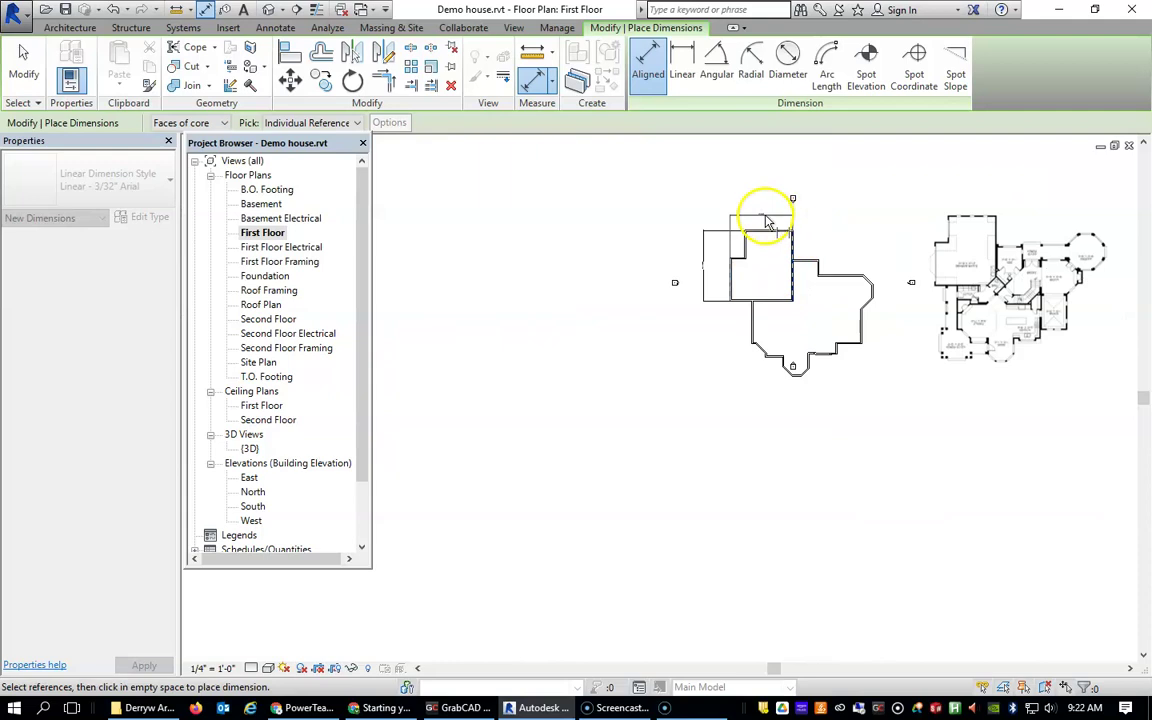
pyautogui.click(765, 220)
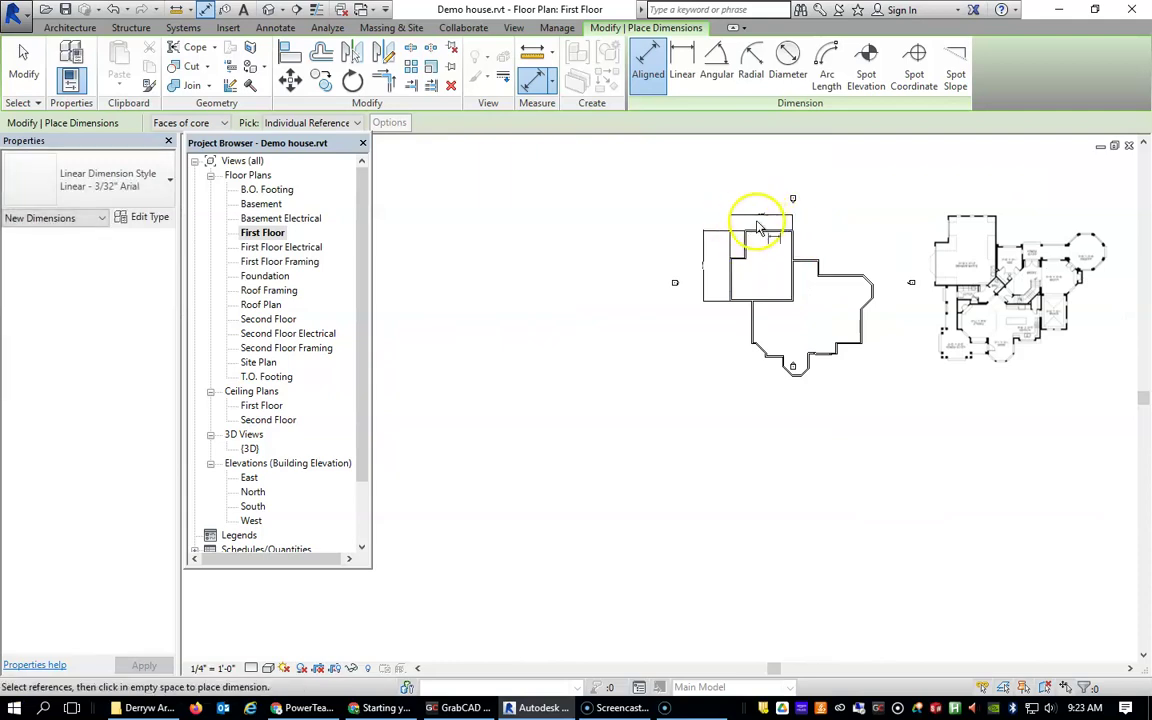
pyautogui.click(23, 62)
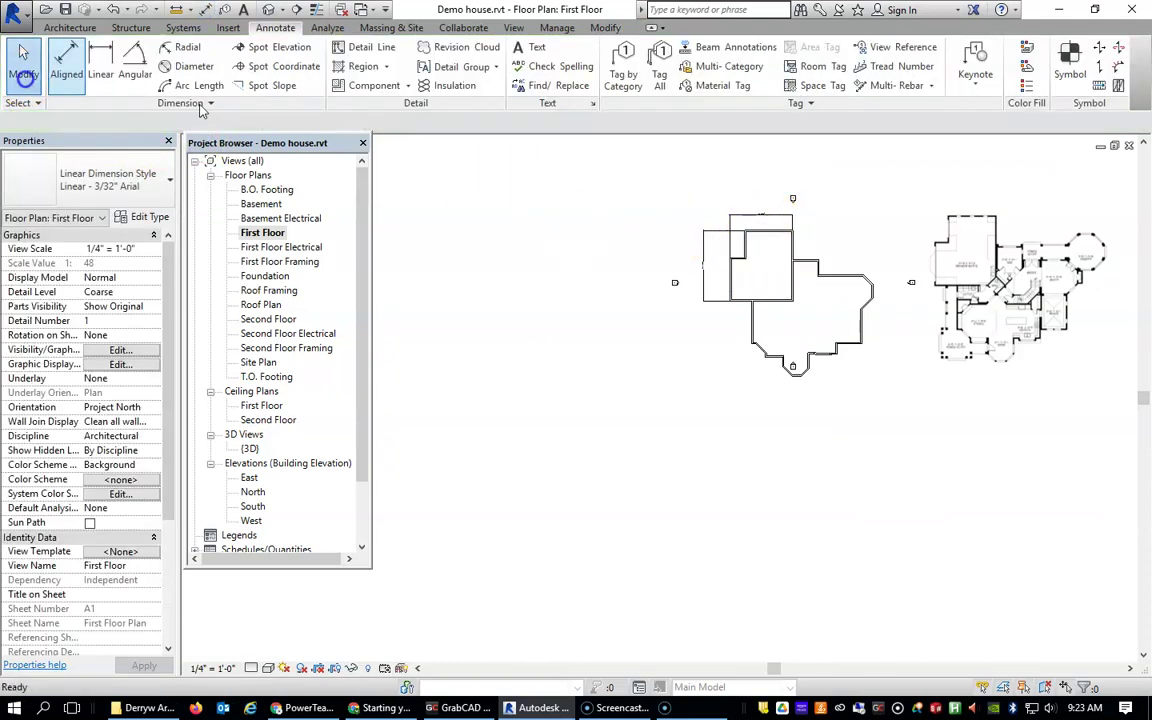
# Step: Move the garage's outer side wall by setting the overall width dimension to 28 feet
pyautogui.scroll(4, 760, 288)
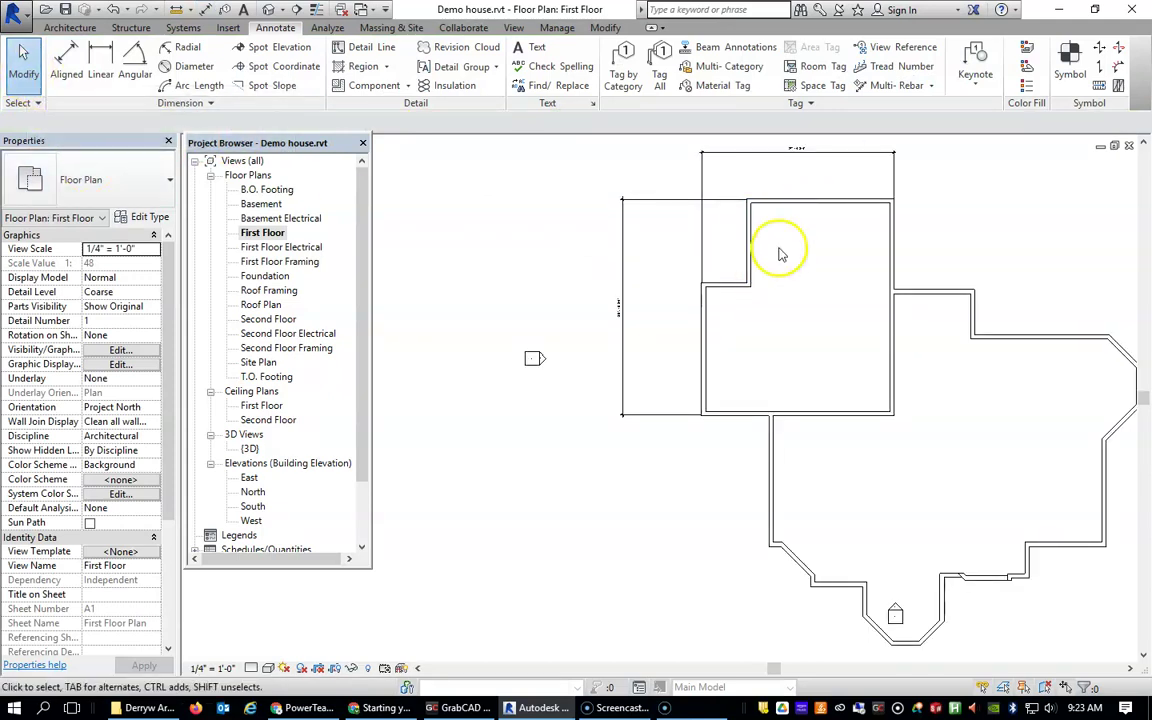
pyautogui.scroll(2, 788, 245)
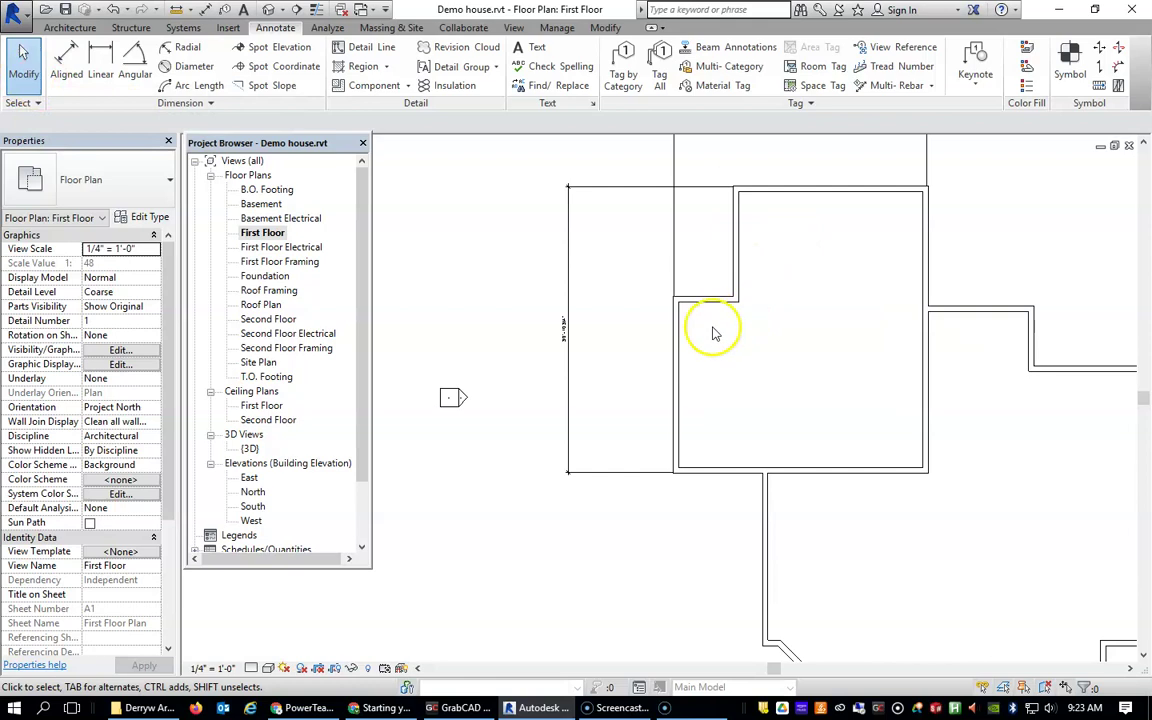
pyautogui.click(680, 370)
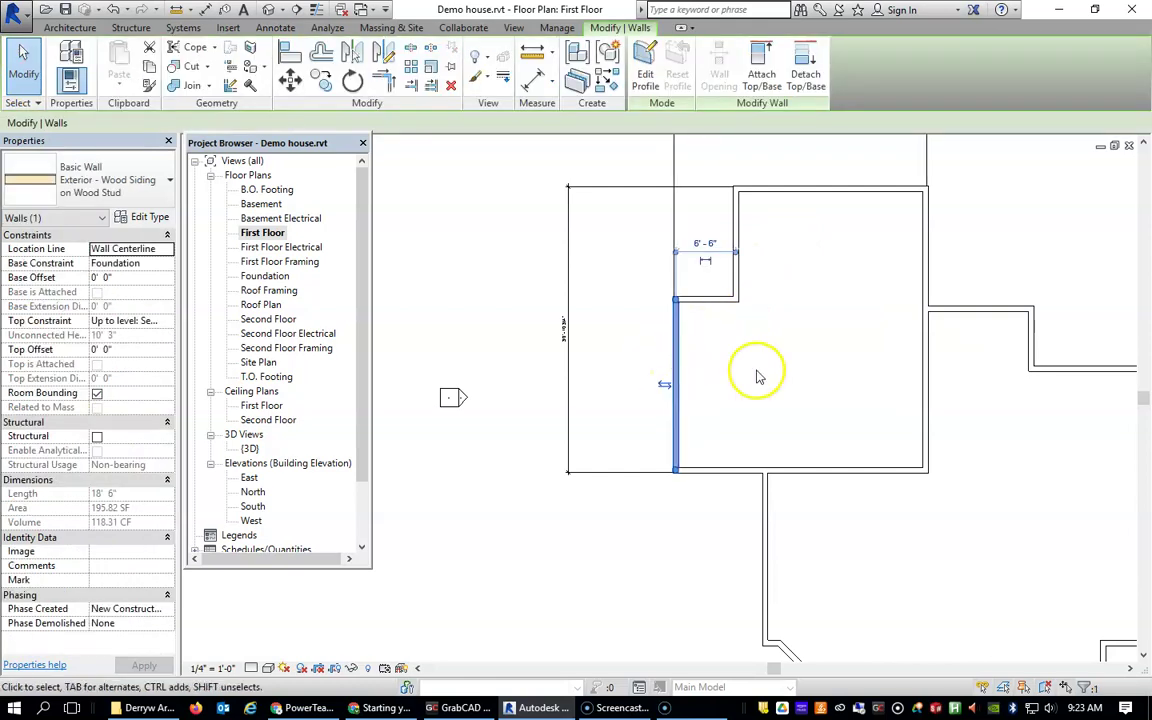
pyautogui.scroll(-3, 758, 370)
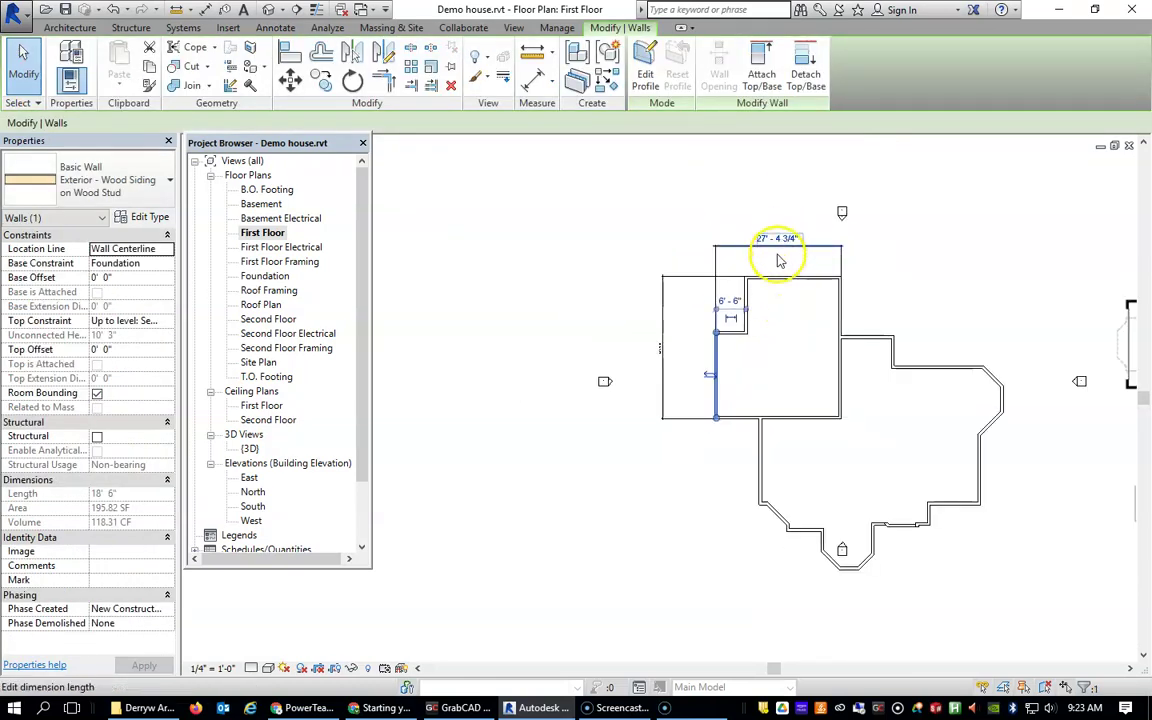
pyautogui.click(780, 240)
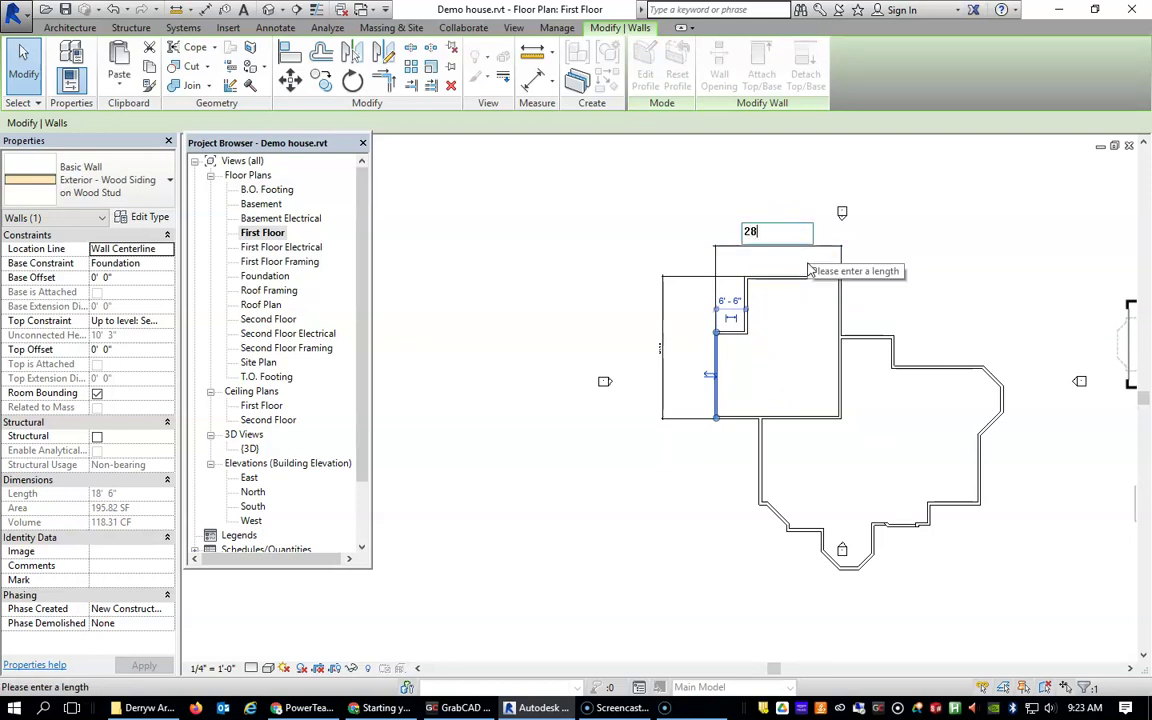
pyautogui.press('Return')
pyautogui.scroll(5, 710, 340)
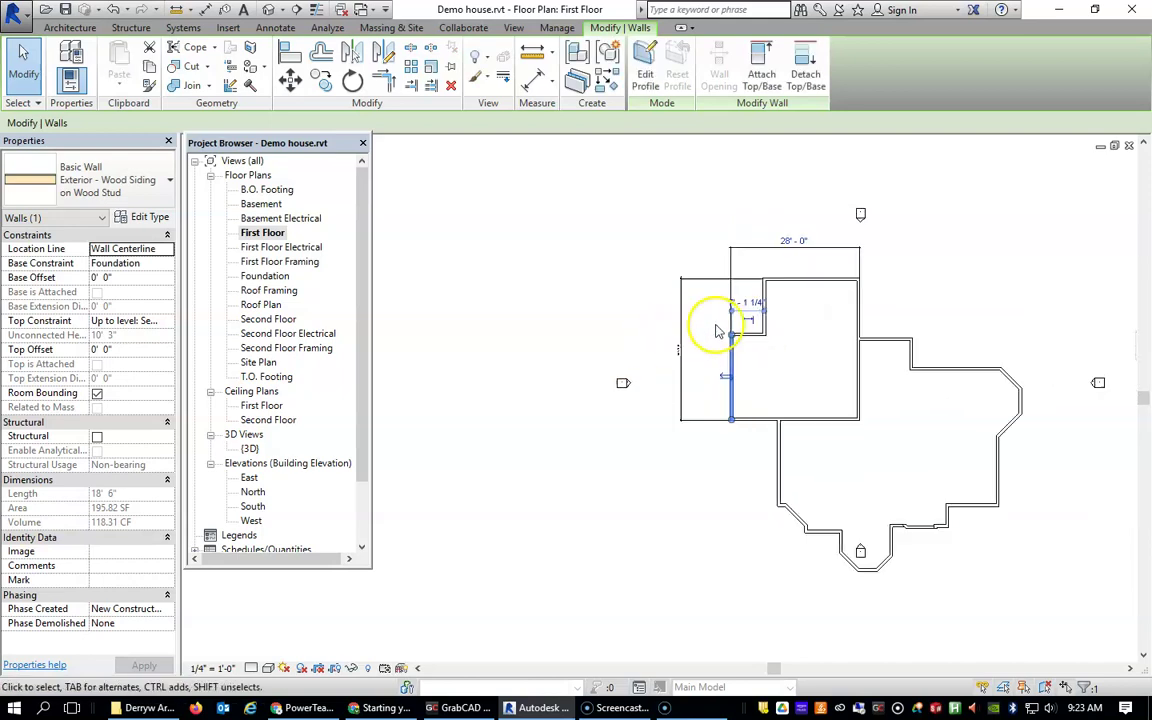
pyautogui.click(640, 385)
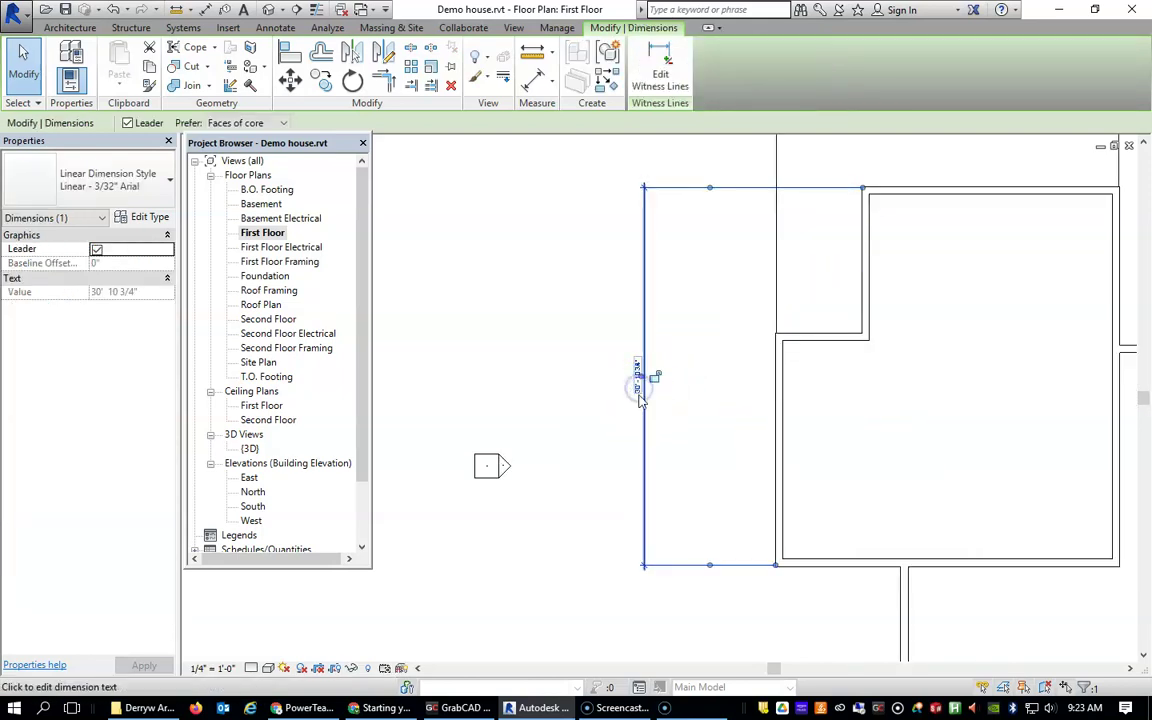
pyautogui.click(641, 390)
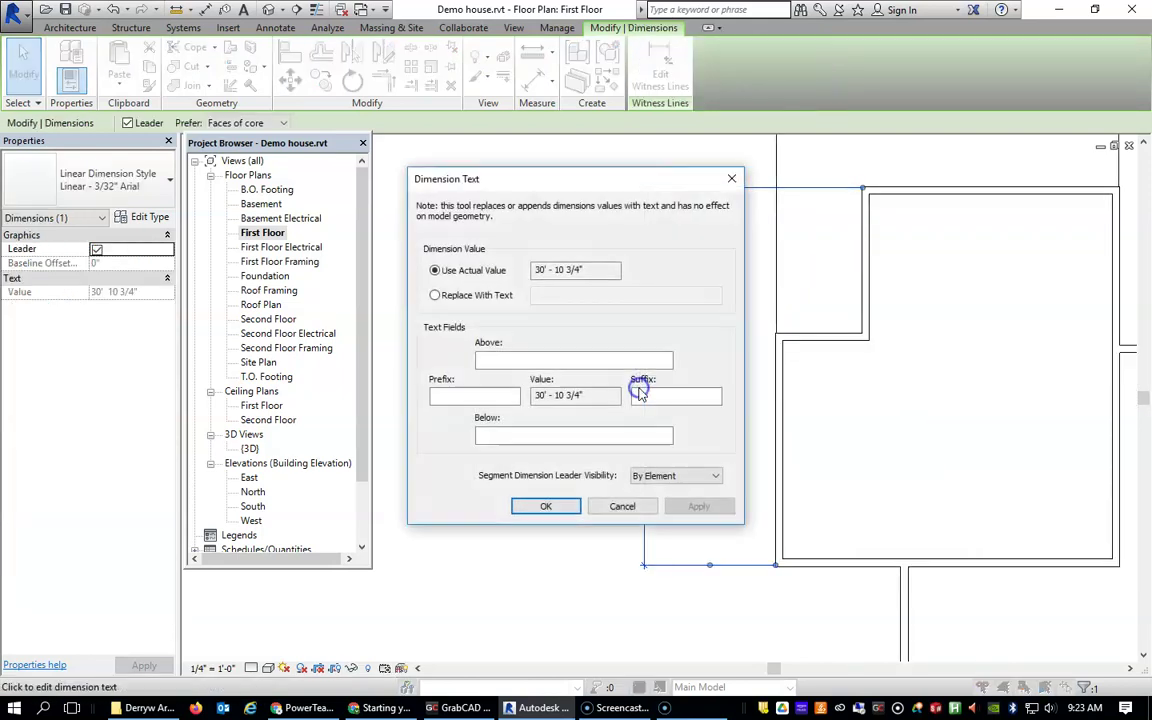
pyautogui.click(729, 179)
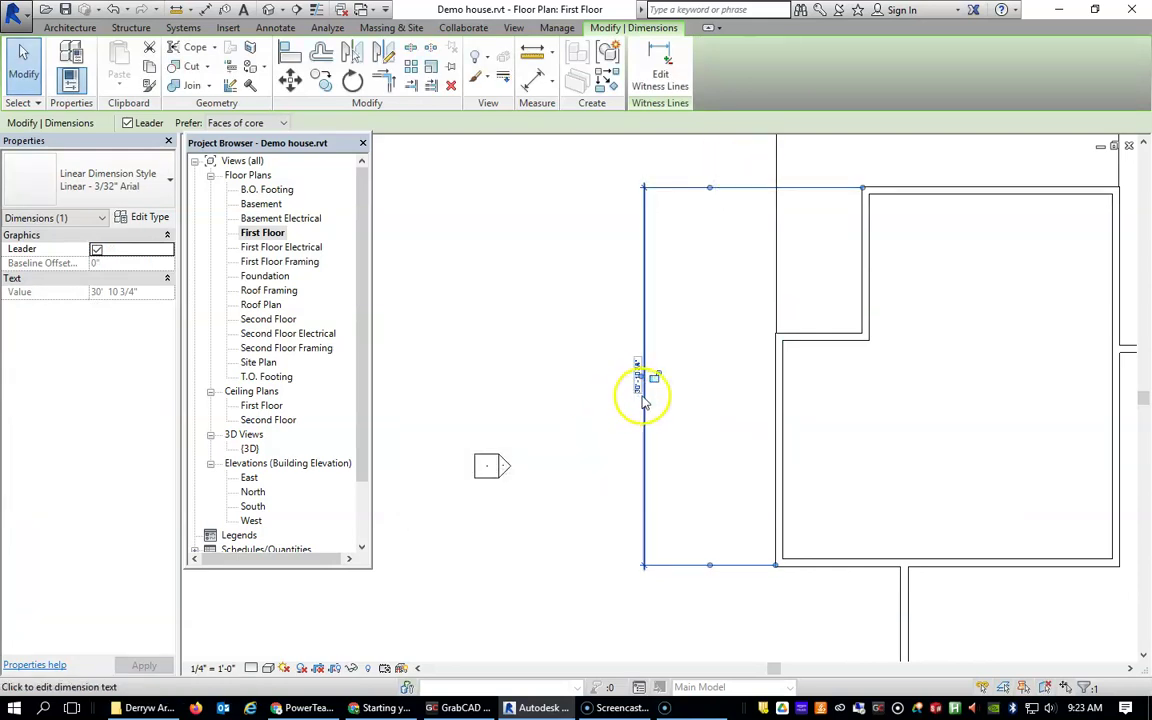
# Step: Move the garage's short upper wall by setting the overall depth dimension to 32 feet, and clear the selection
pyautogui.scroll(1, 776, 327)
pyautogui.scroll(-3, 712, 300)
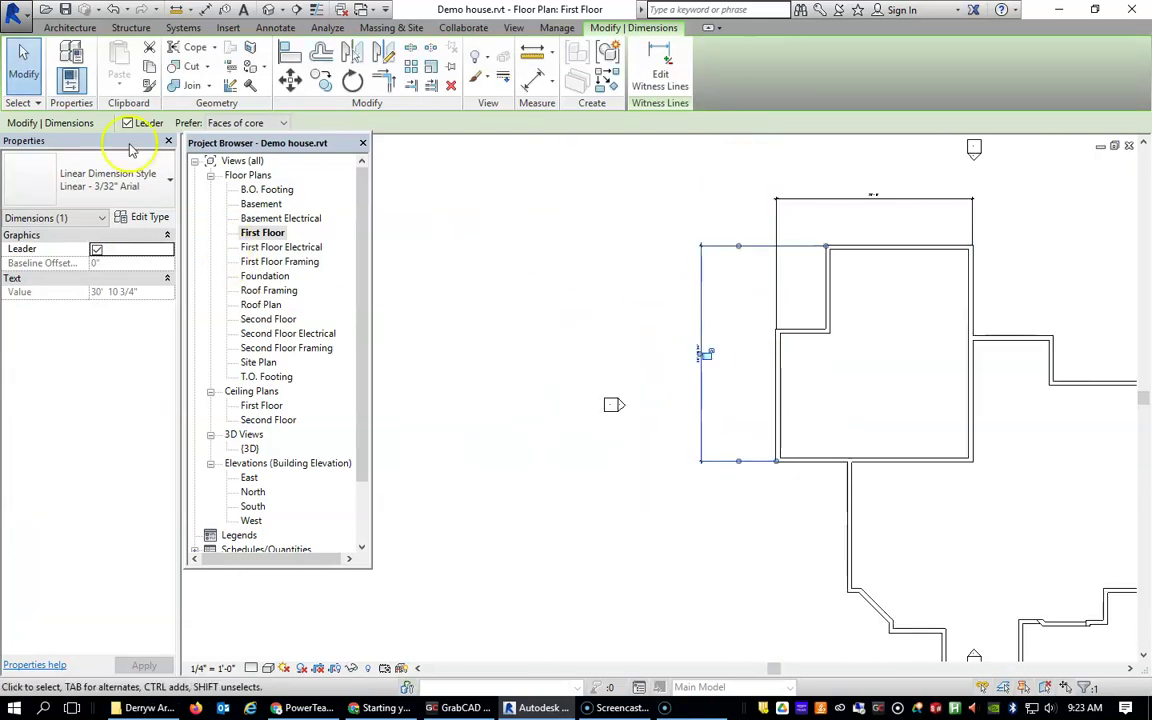
pyautogui.click(928, 249)
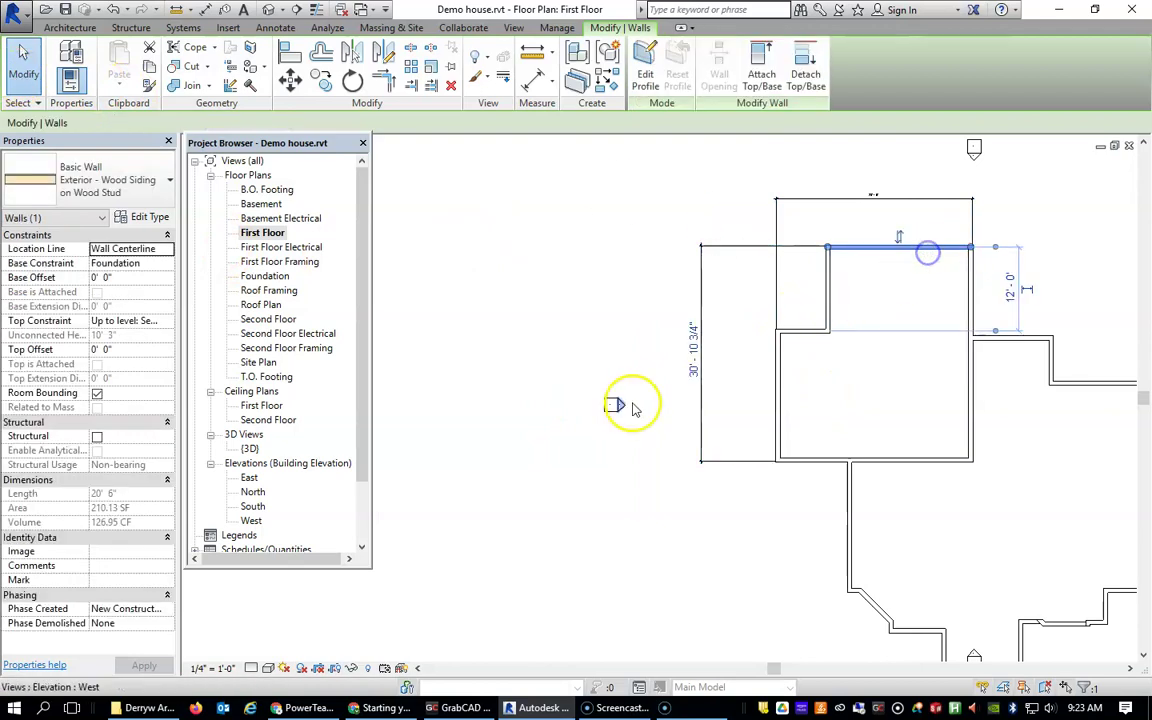
pyautogui.click(694, 355)
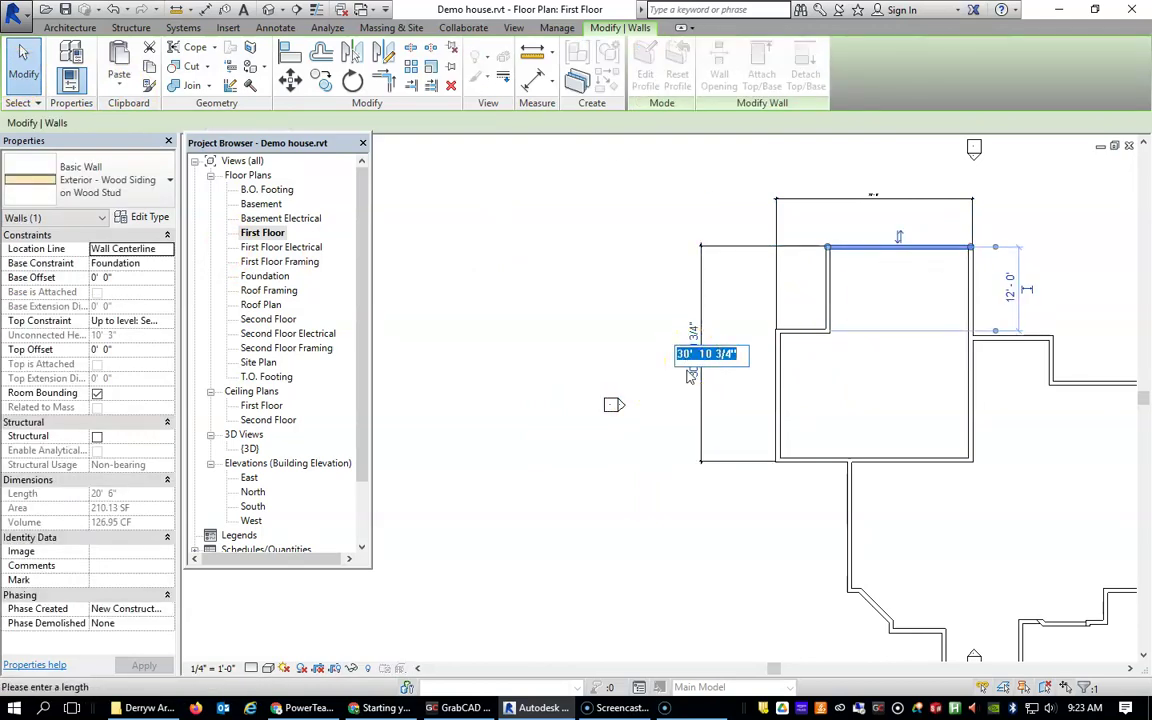
pyautogui.write('32')
pyautogui.press('Return')
pyautogui.click(619, 315)
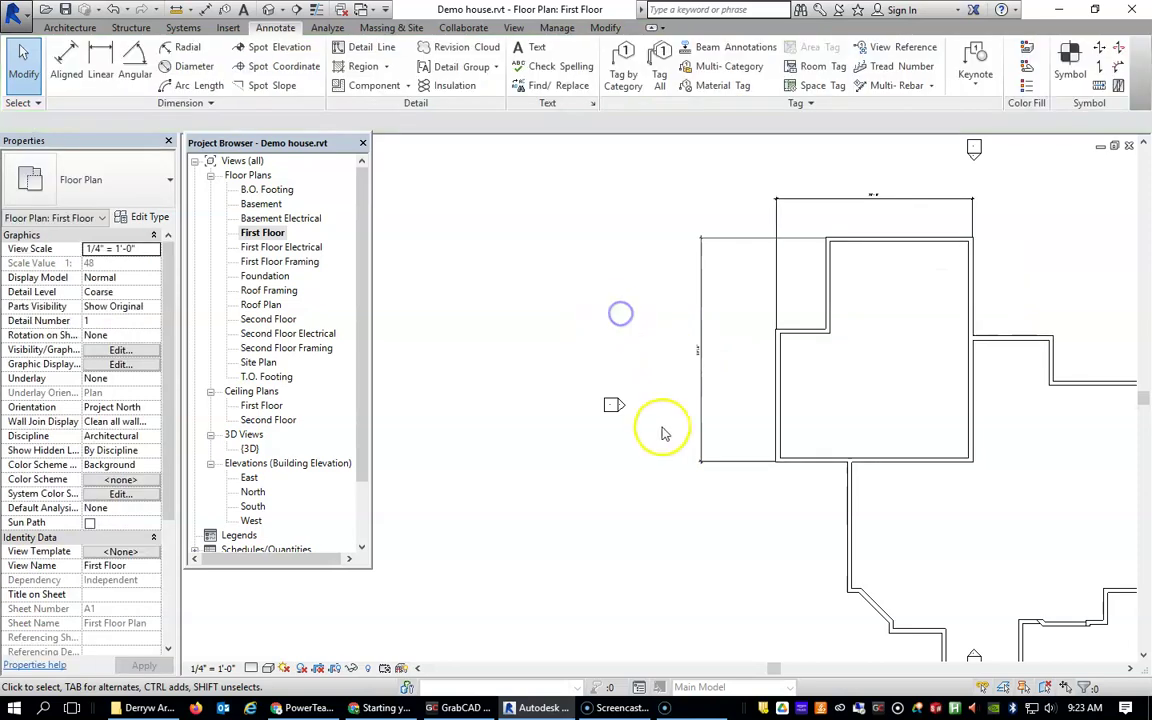
# Step: Lock the garage's overall width dimension so the distance between its outer side walls is constrained
pyautogui.click(699, 398)
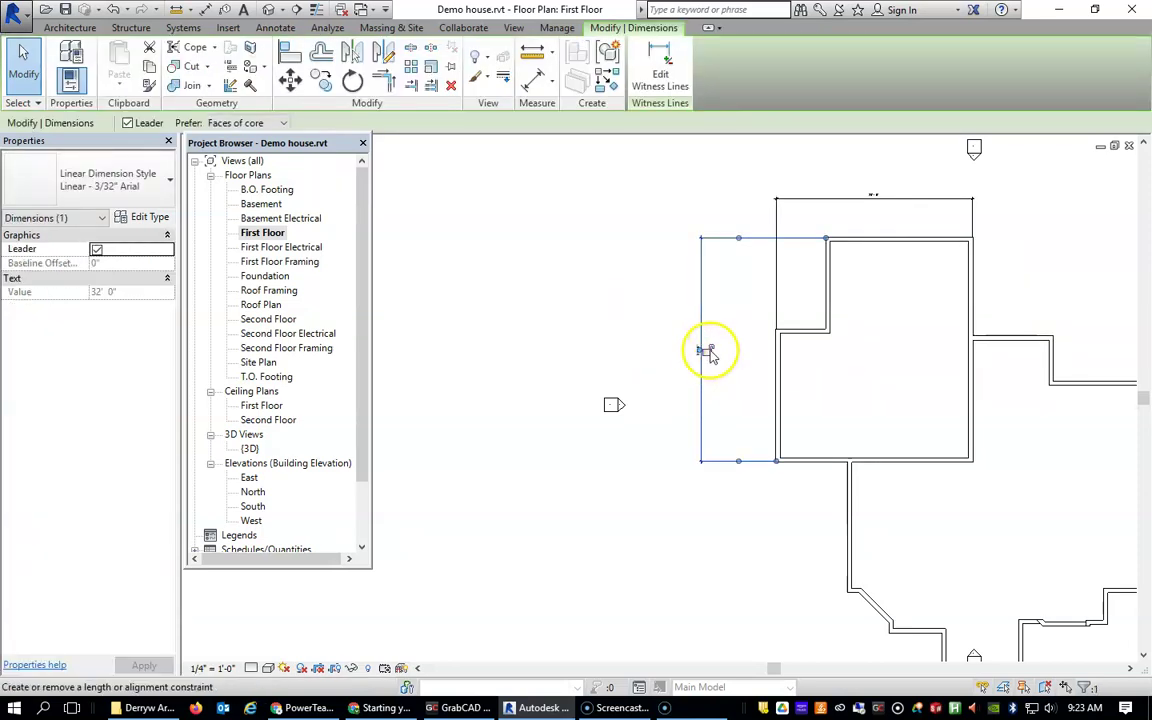
pyautogui.click(900, 198)
pyautogui.scroll(-1, 894, 219)
pyautogui.scroll(2, 890, 210)
pyautogui.scroll(4, 884, 197)
pyautogui.click(842, 261)
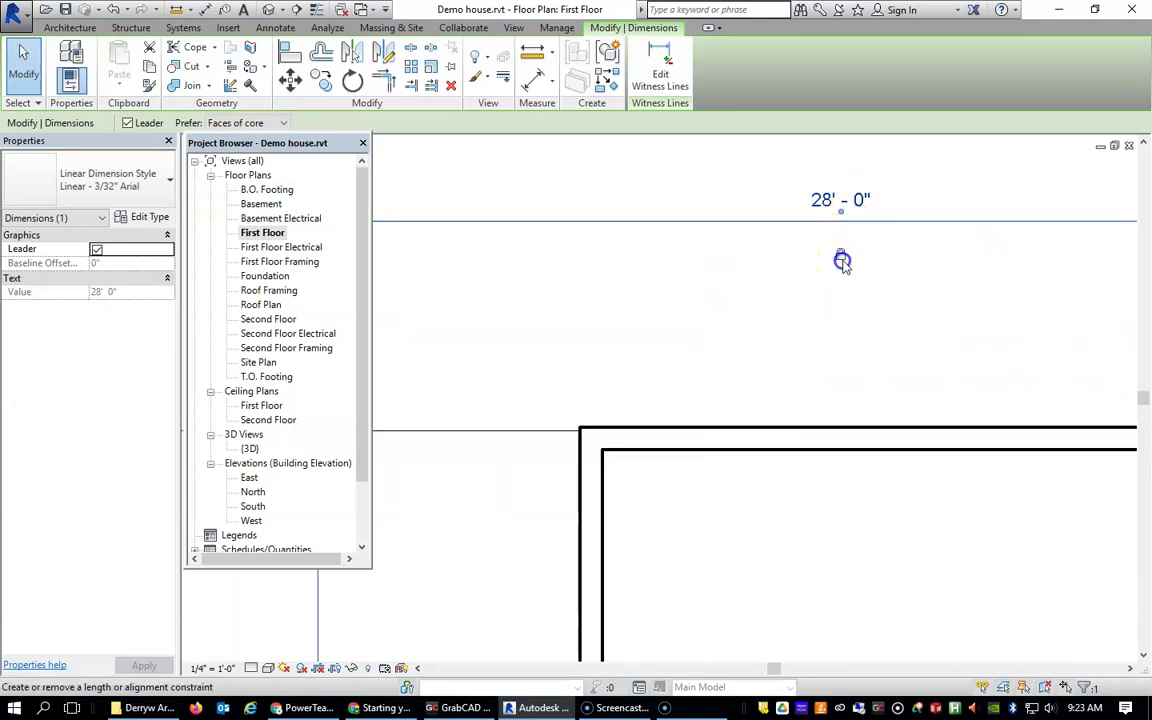
pyautogui.scroll(2, 850, 365)
# Step: Add an aligned dimension between the garage's short jog wall and its upper wall, placed inside the overall depth dimension, and end dimensioning
pyautogui.scroll(-5, 850, 368)
pyautogui.scroll(-2, 890, 550)
pyautogui.moveTo(891, 556); pyautogui.dragTo(791, 386, button='middle')
pyautogui.scroll(3, 707, 410)
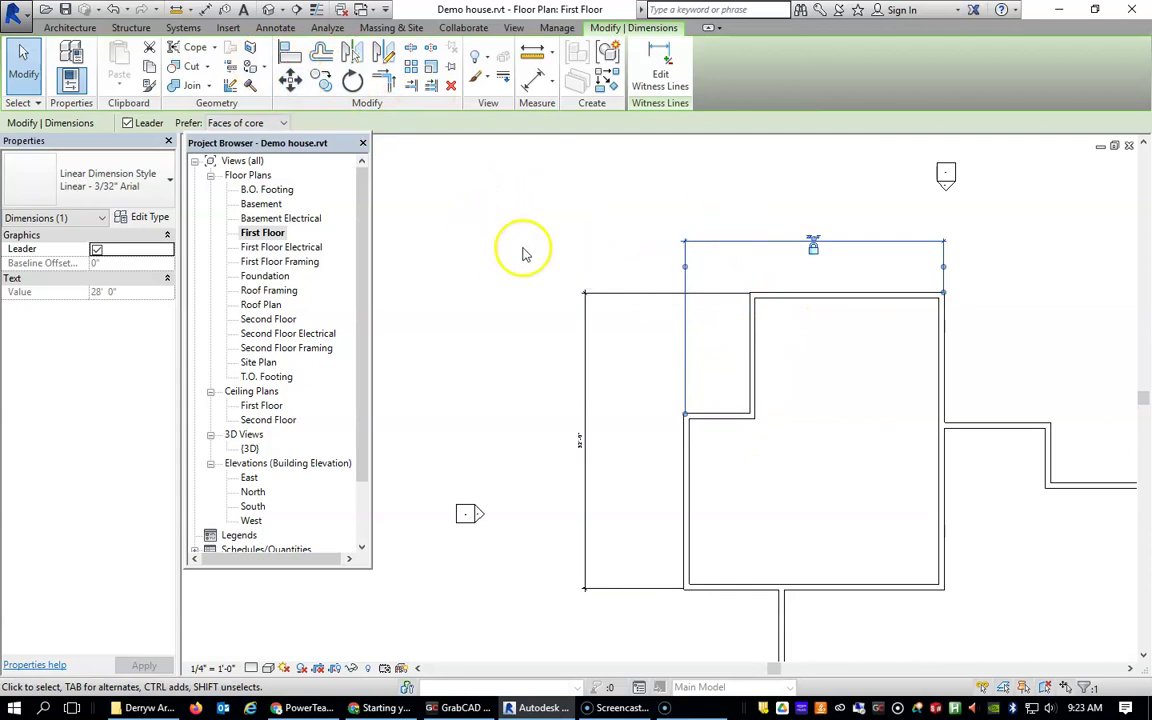
pyautogui.click(274, 27)
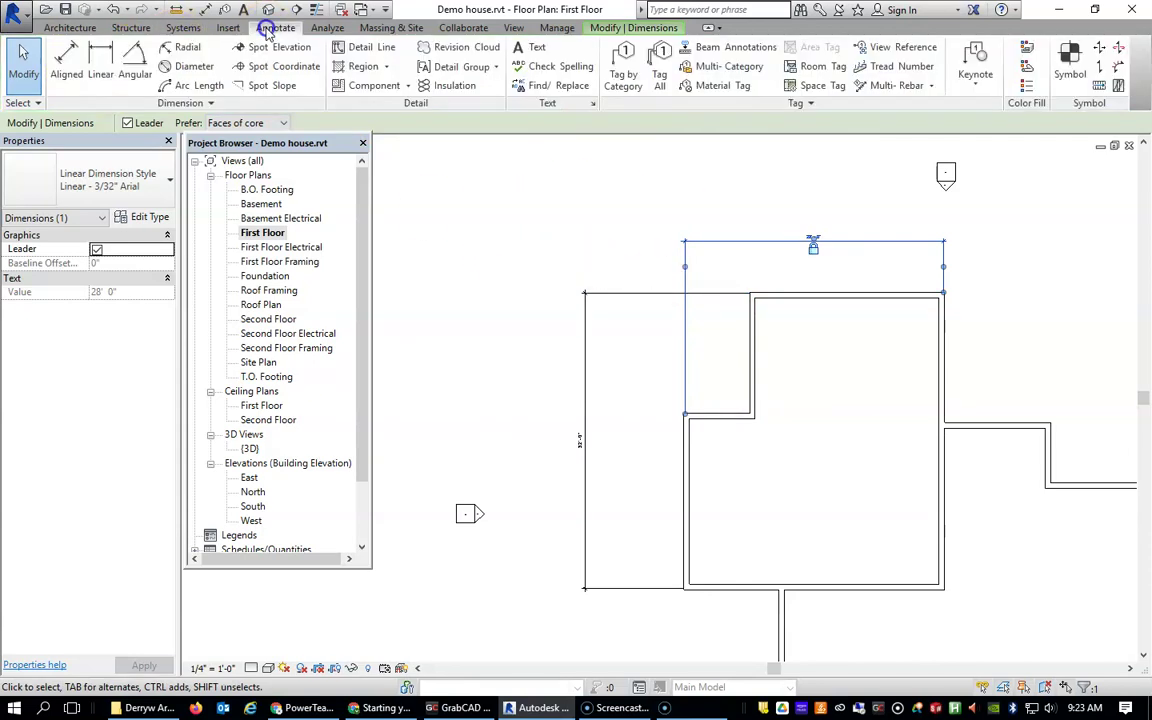
pyautogui.click(68, 62)
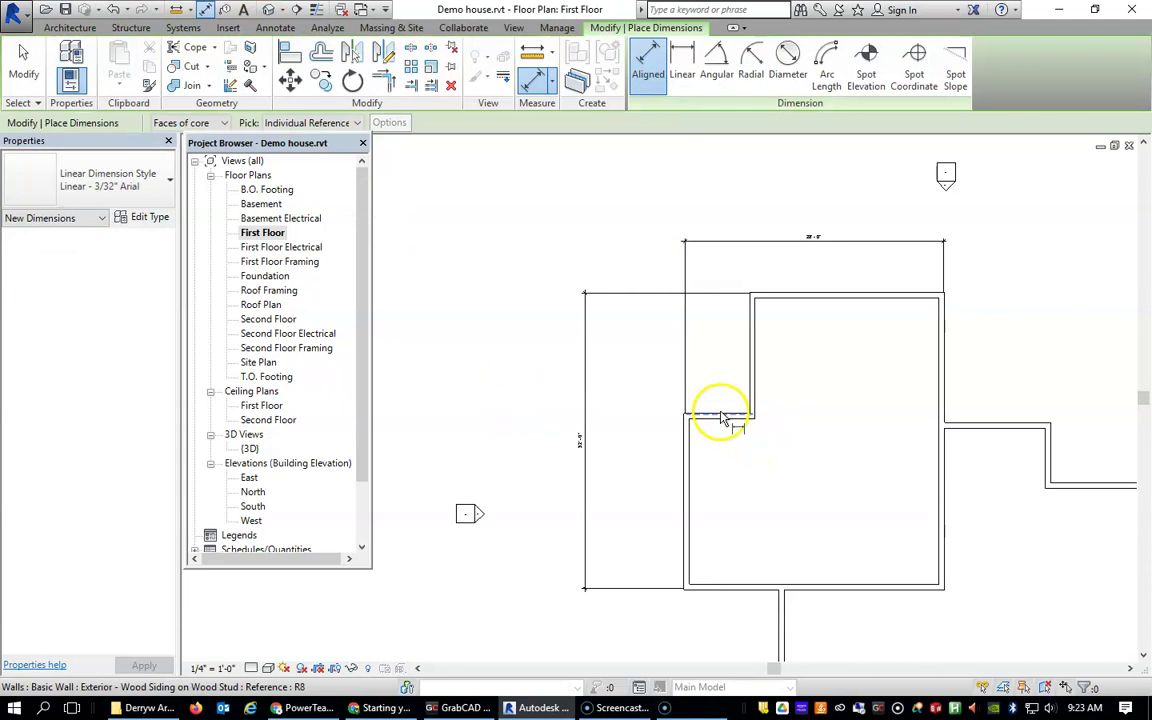
pyautogui.scroll(-2, 725, 422)
pyautogui.scroll(4, 722, 418)
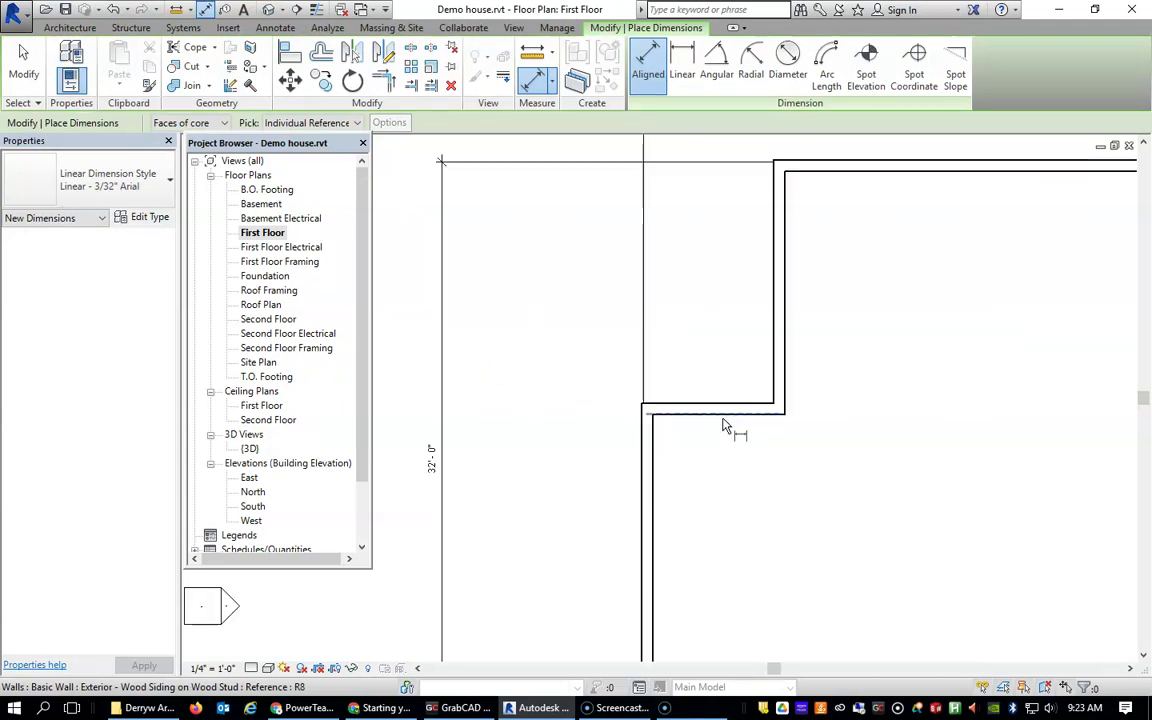
pyautogui.click(717, 408)
pyautogui.scroll(-5, 746, 398)
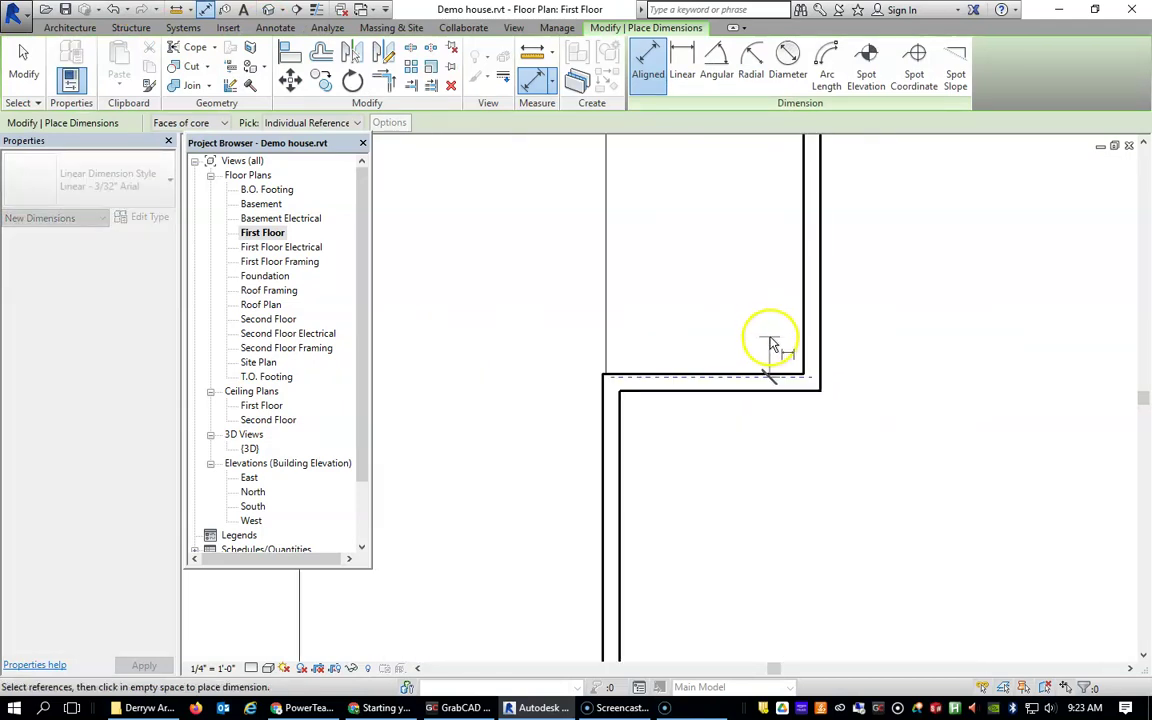
pyautogui.scroll(-1, 783, 320)
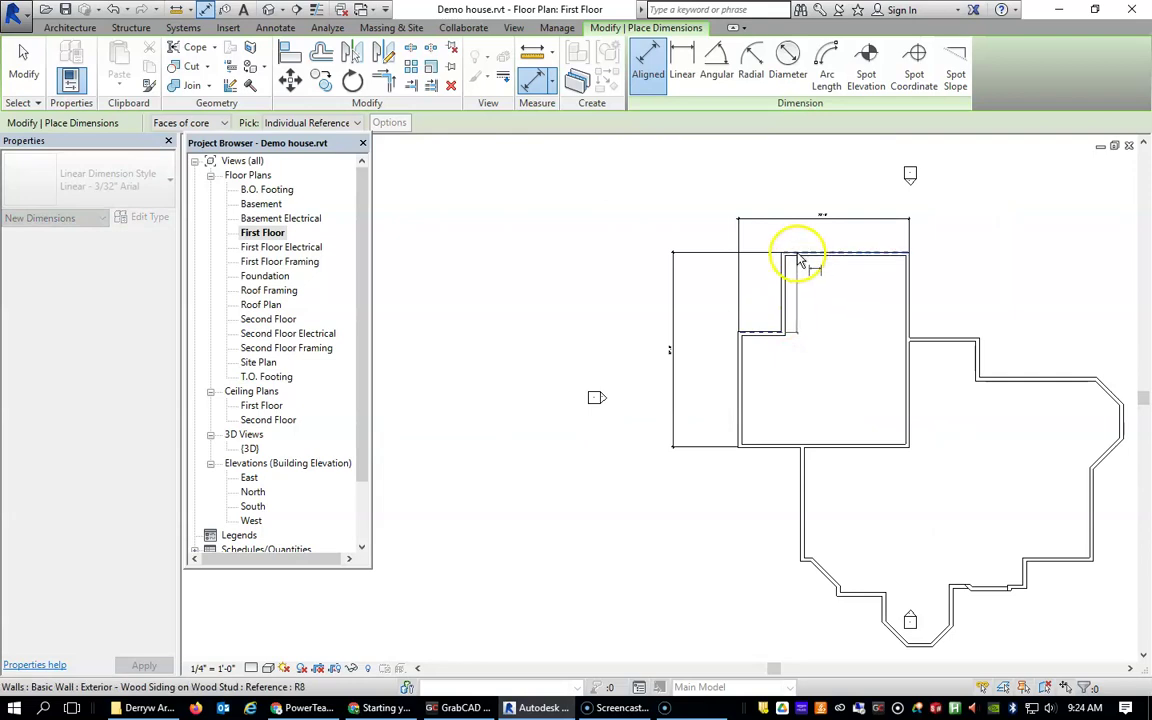
pyautogui.click(703, 294)
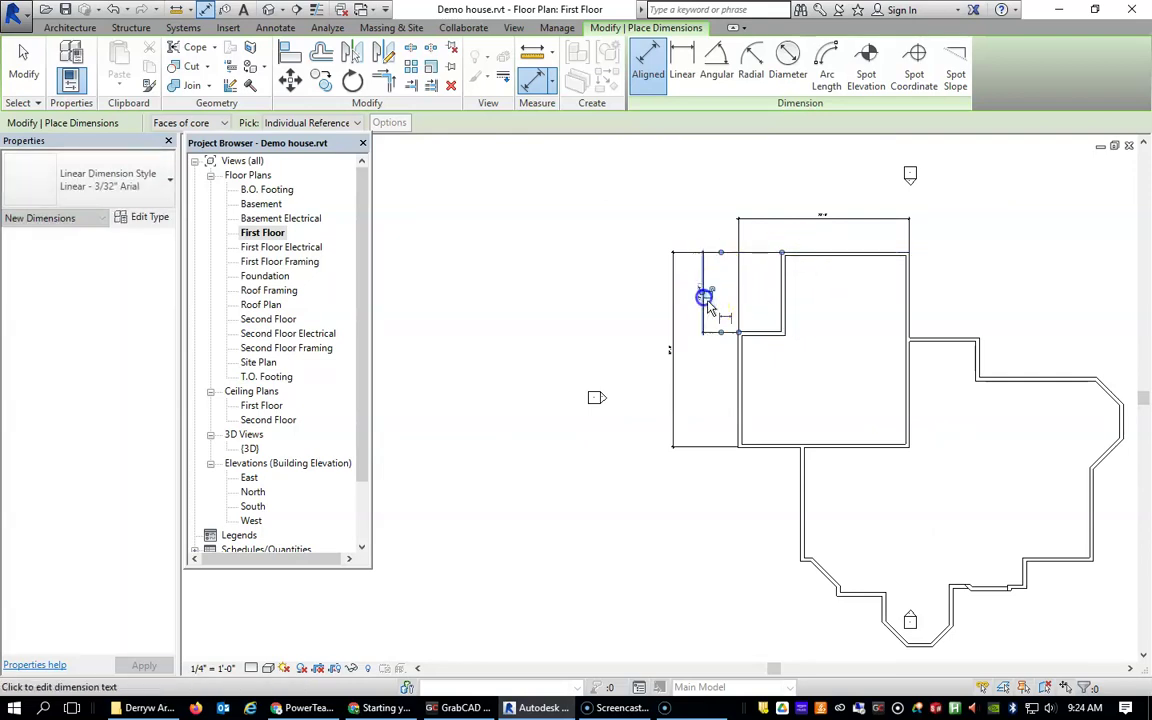
pyautogui.scroll(-1, 720, 290)
pyautogui.scroll(5, 750, 300)
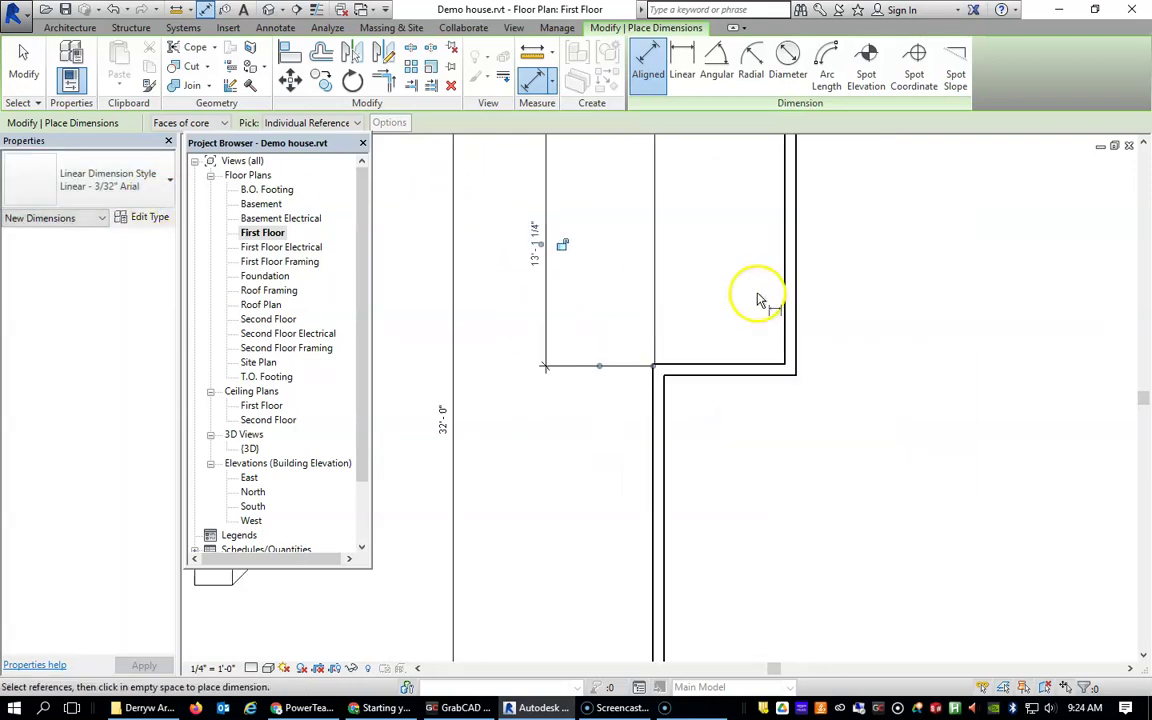
pyautogui.scroll(-3, 443, 256)
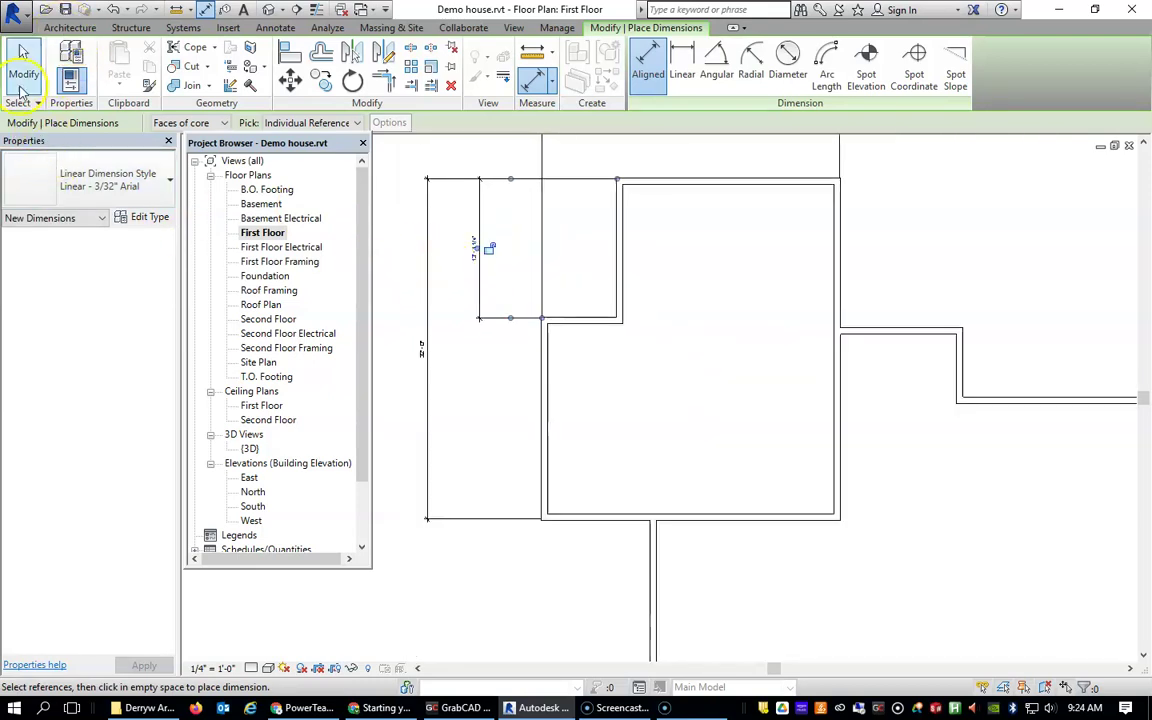
pyautogui.click(25, 62)
# Step: Move the short horizontal jog wall by setting its dimension to the garage's upper wall to 14 feet, and clear the selection
pyautogui.click(579, 321)
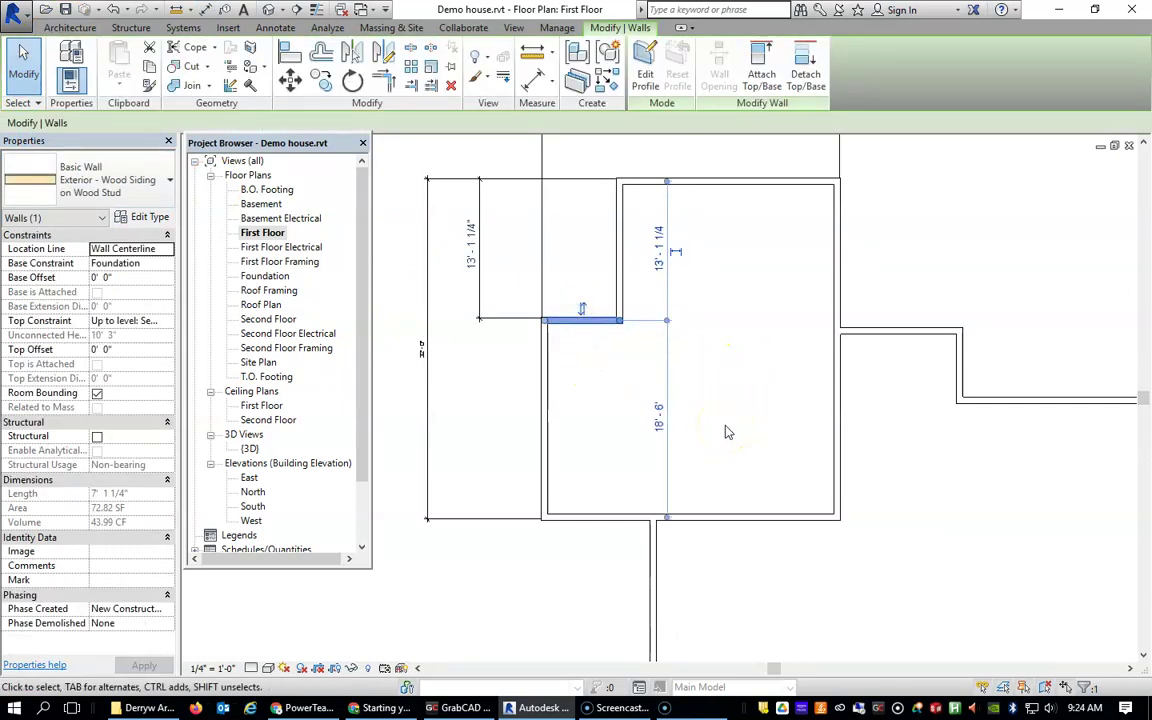
pyautogui.click(469, 252)
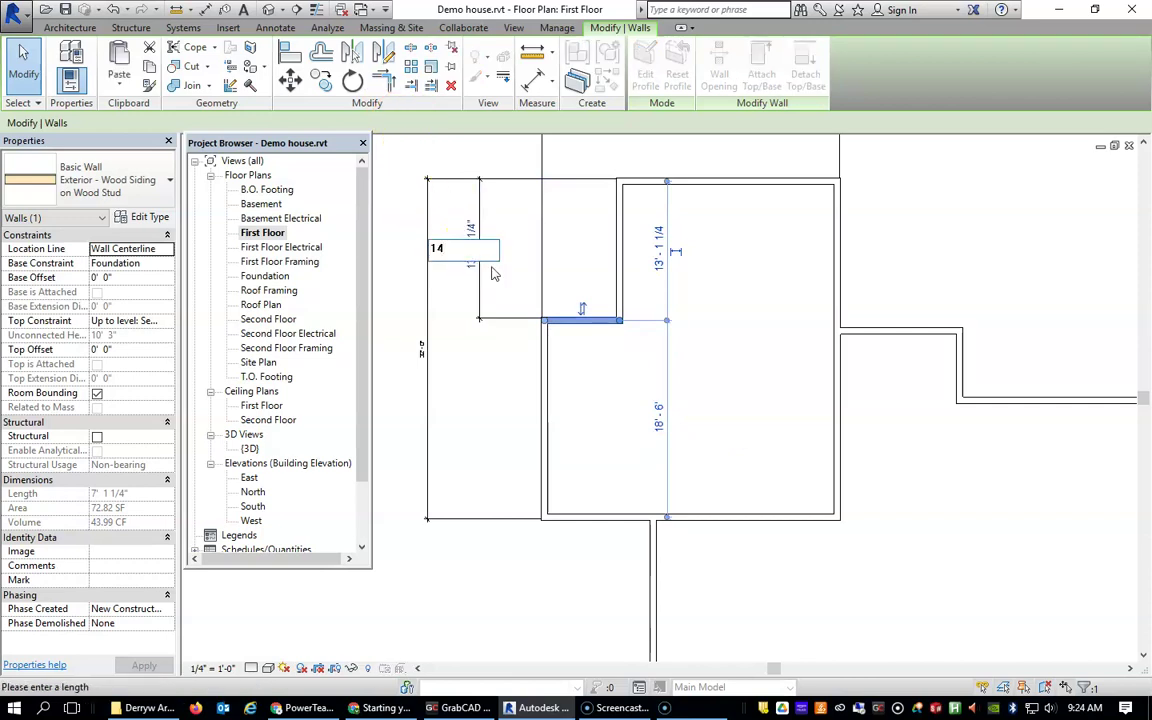
pyautogui.write('14')
pyautogui.press('Return')
pyautogui.click(512, 404)
pyautogui.scroll(2, 700, 450)
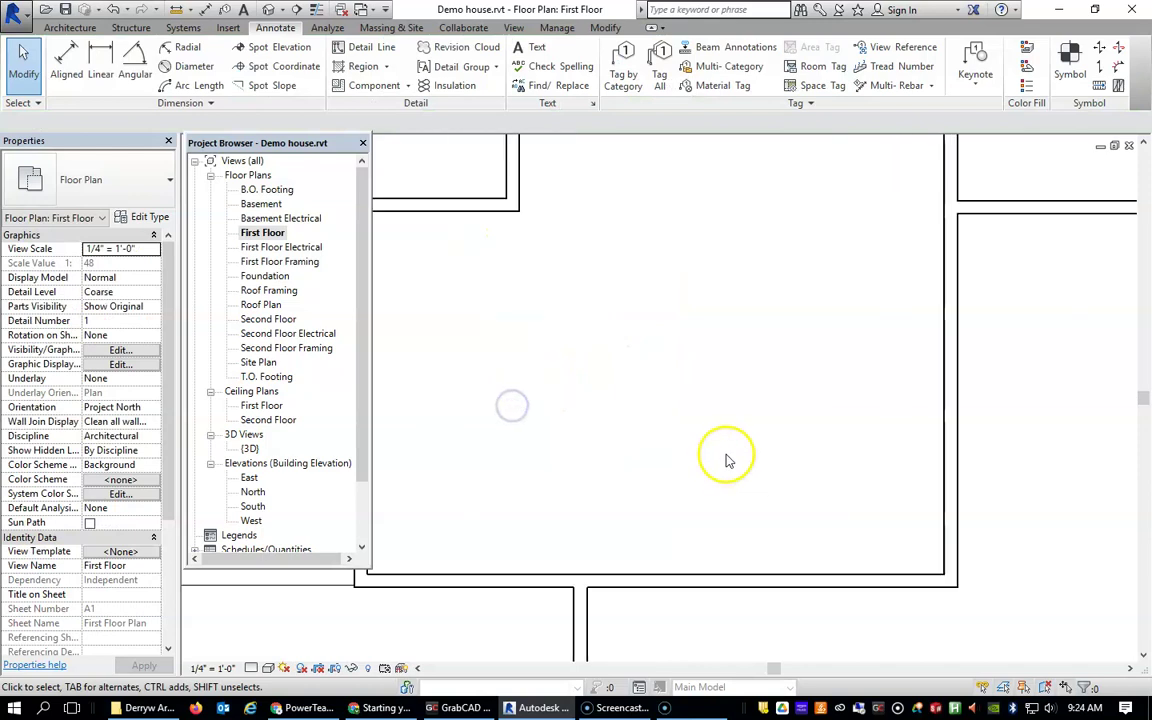
pyautogui.scroll(-2, 726, 460)
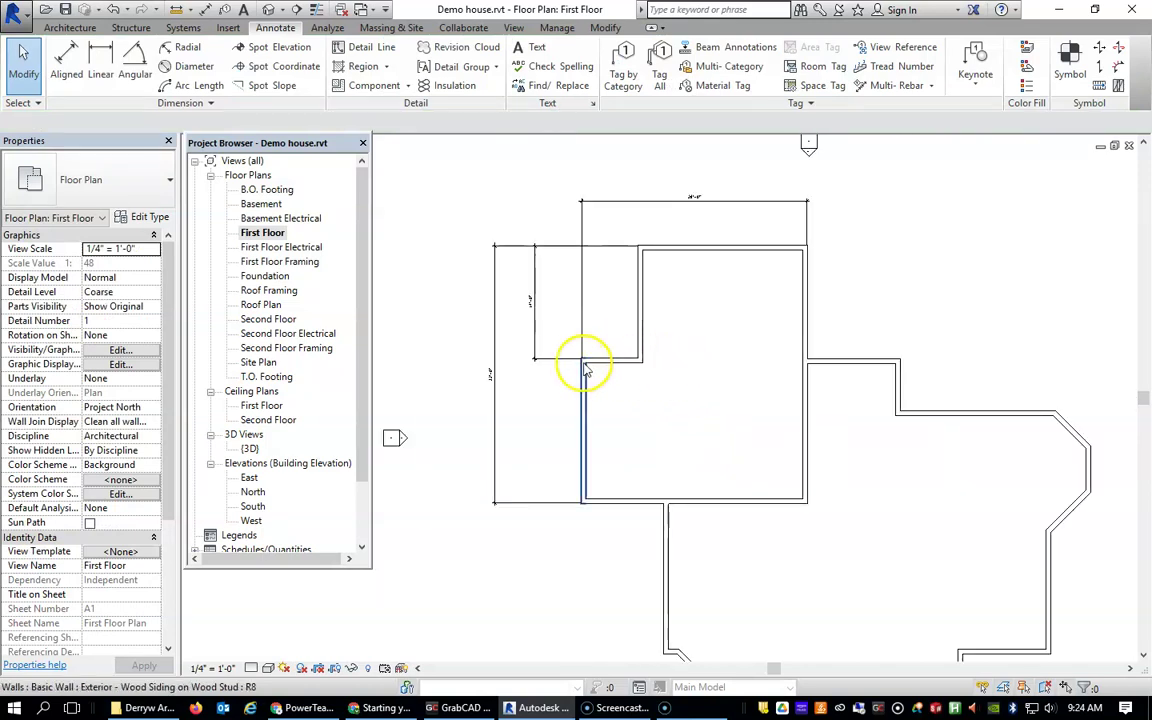
pyautogui.scroll(-2, 637, 352)
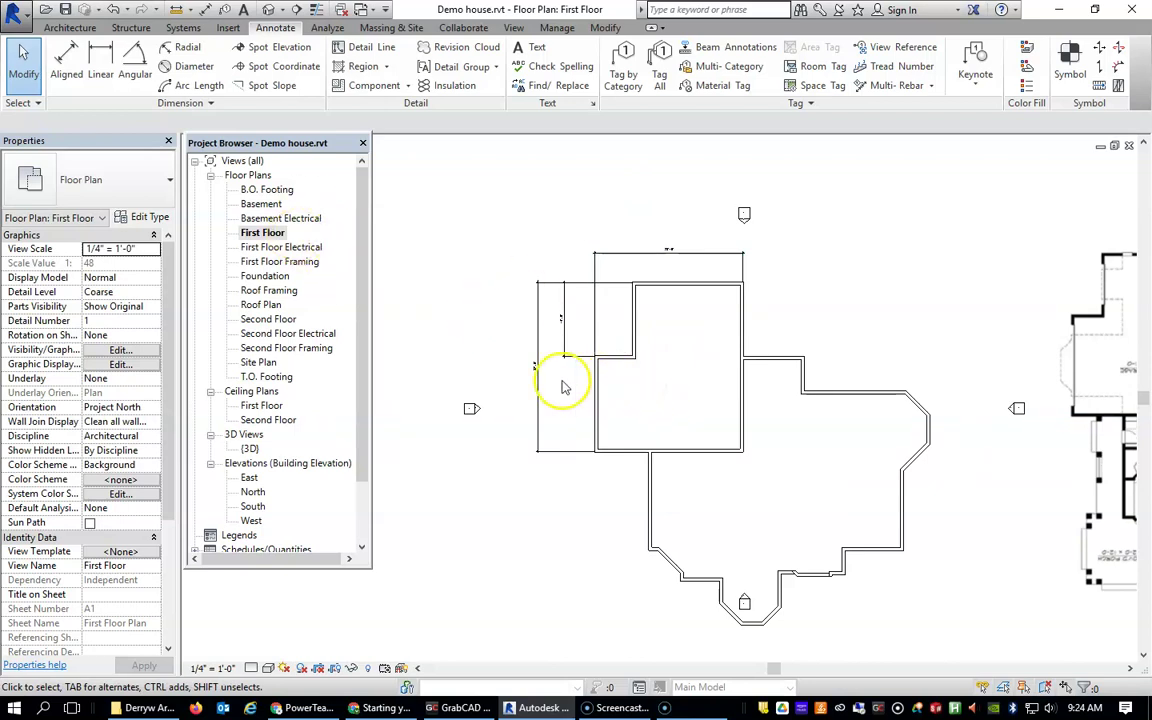
pyautogui.click(598, 408)
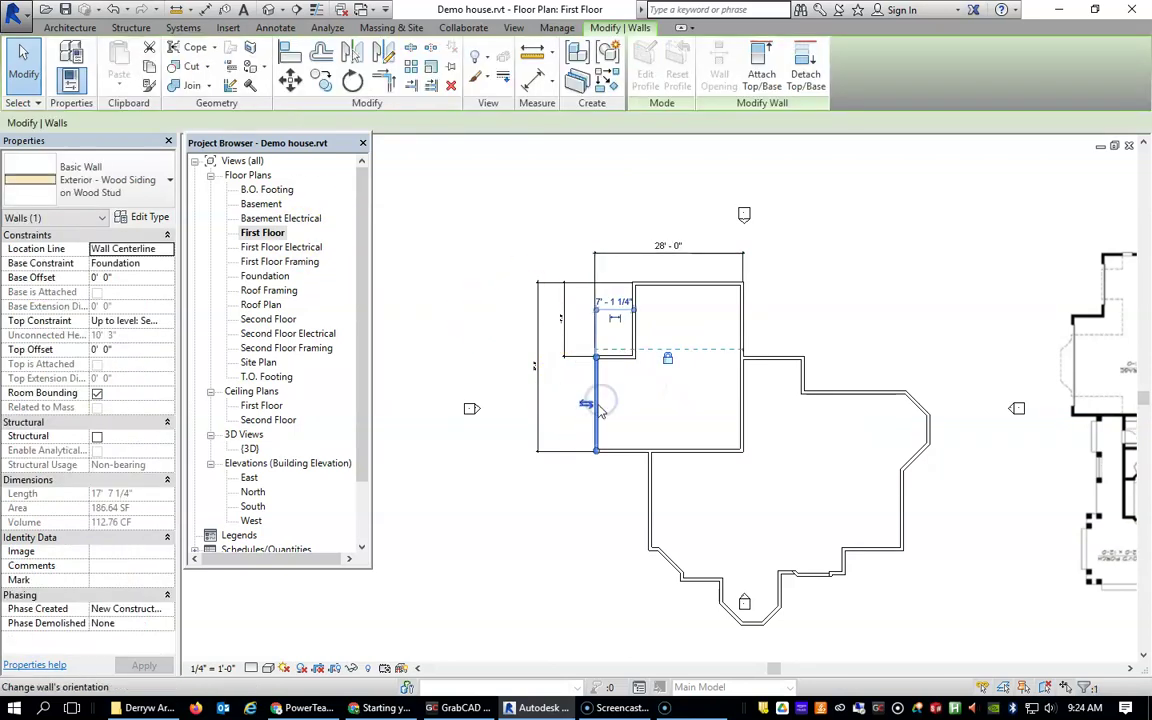
pyautogui.scroll(5, 620, 330)
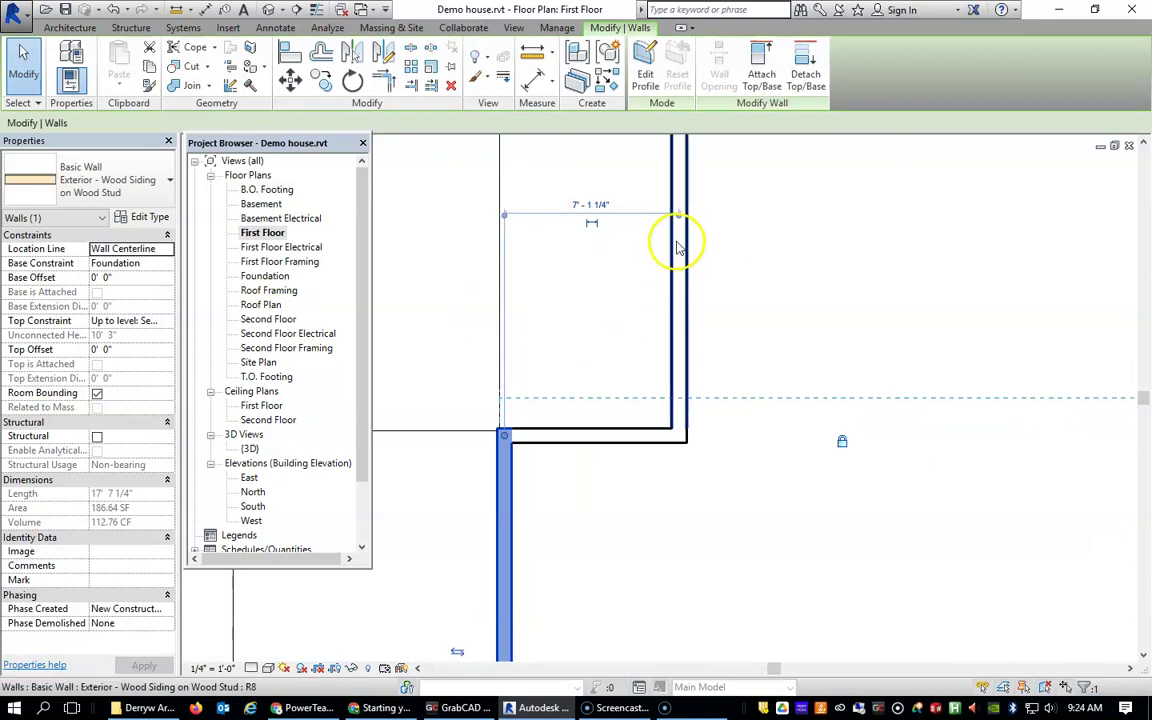
pyautogui.scroll(-5, 690, 300)
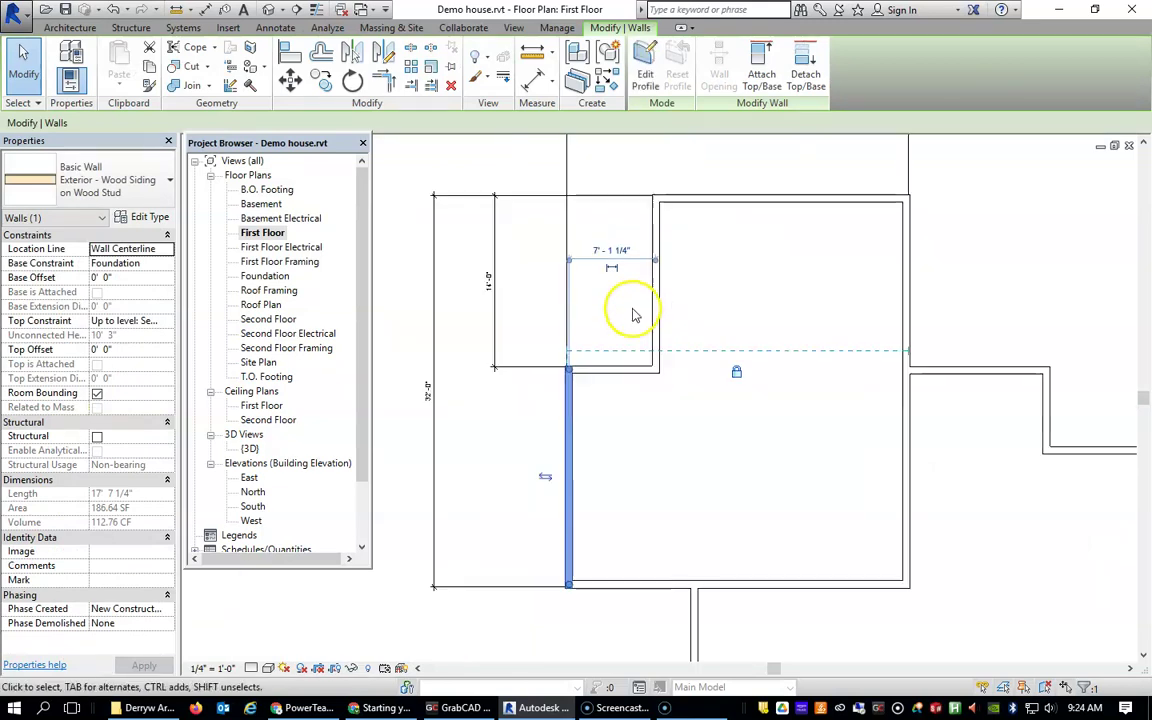
# Step: Add an aligned dimension between the garage's outer side wall and the recessed side wall, placed beyond the upper wall, and end dimensioning
pyautogui.click(270, 30)
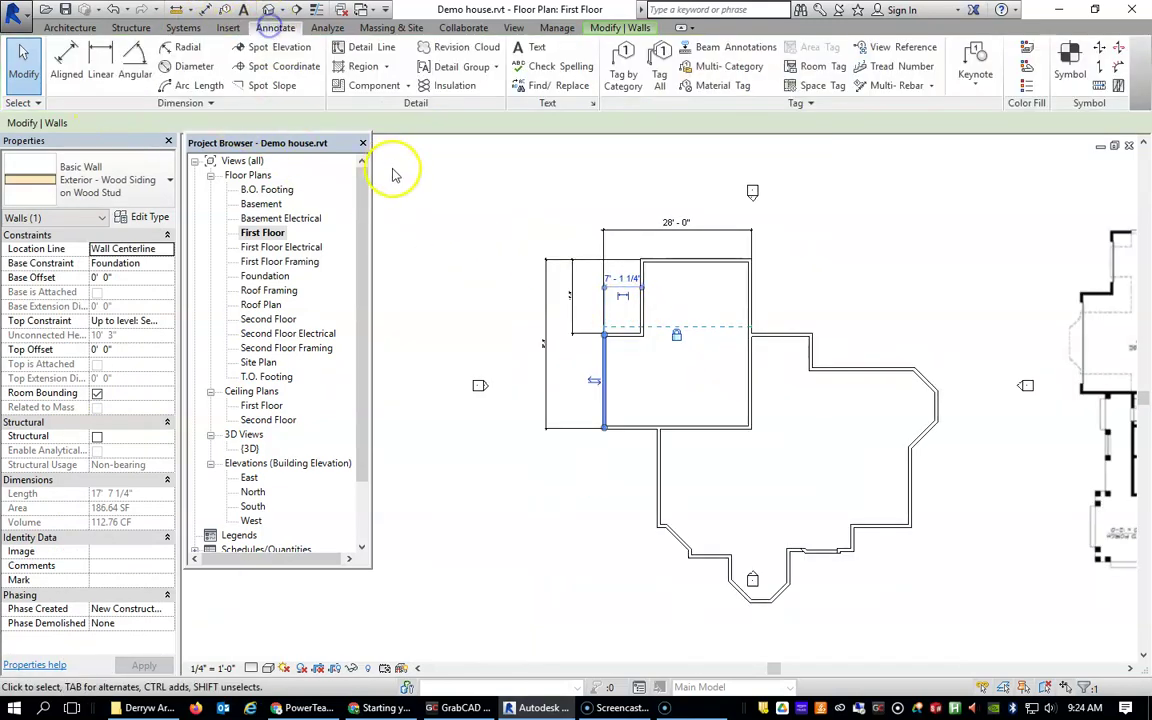
pyautogui.click(65, 63)
pyautogui.scroll(-3, 591, 320)
pyautogui.scroll(5, 597, 342)
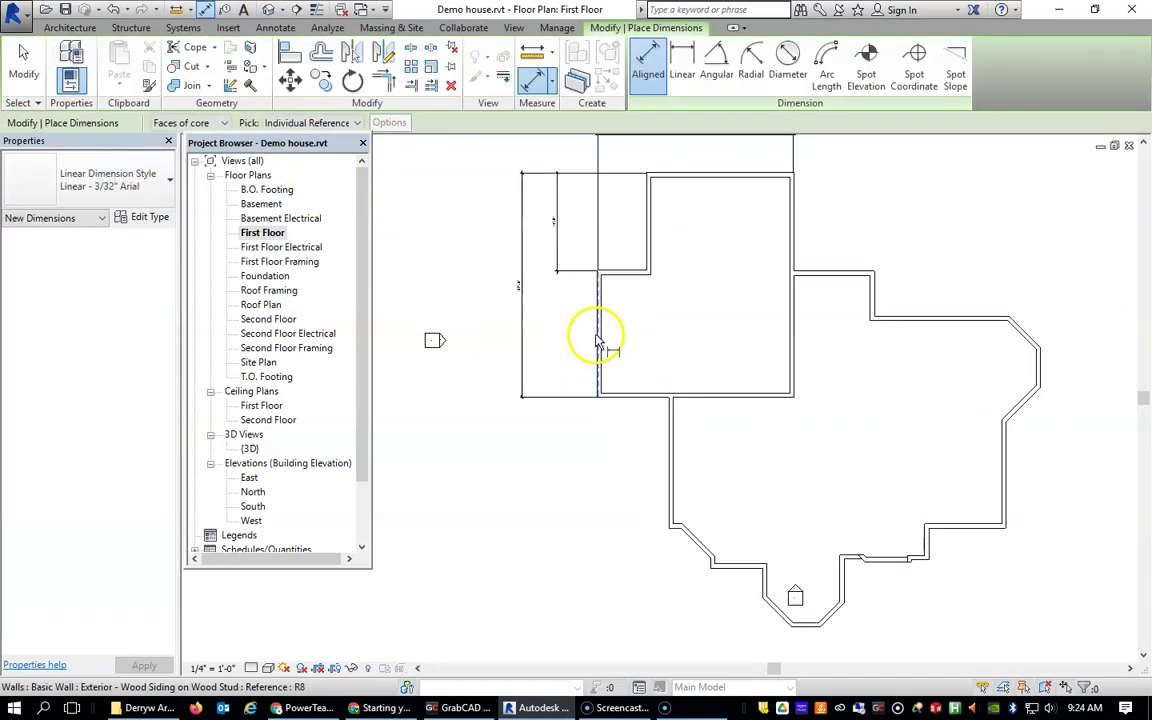
pyautogui.click(600, 307)
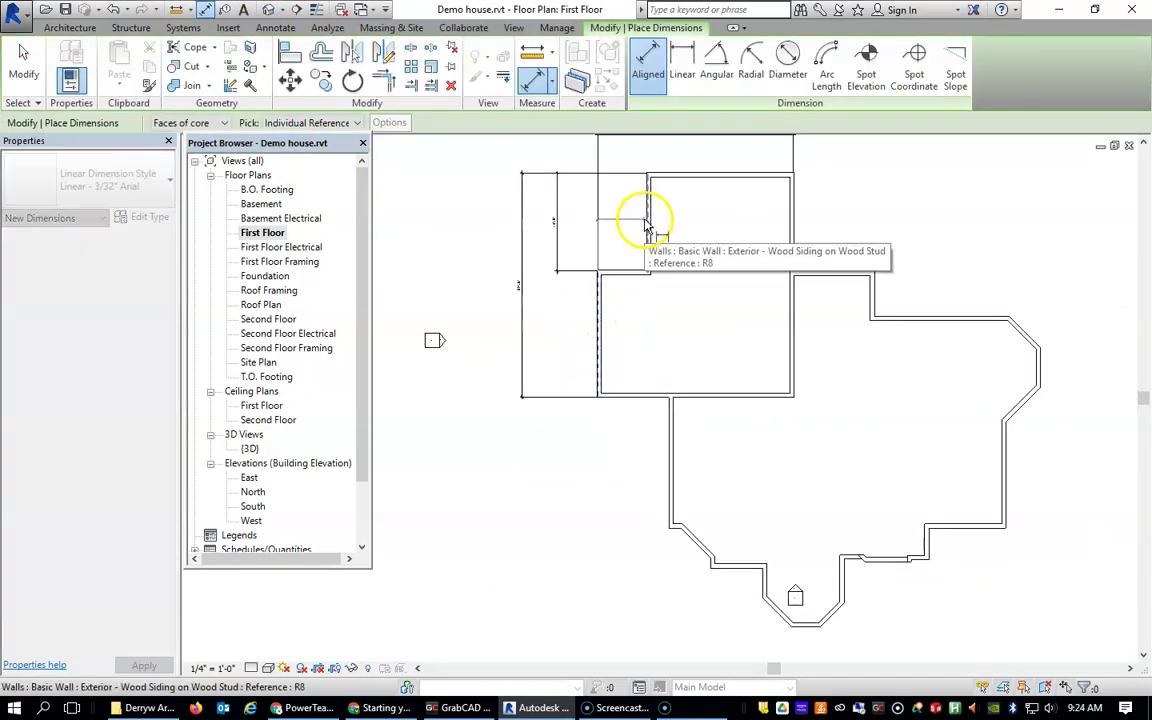
pyautogui.click(645, 222)
pyautogui.click(643, 157)
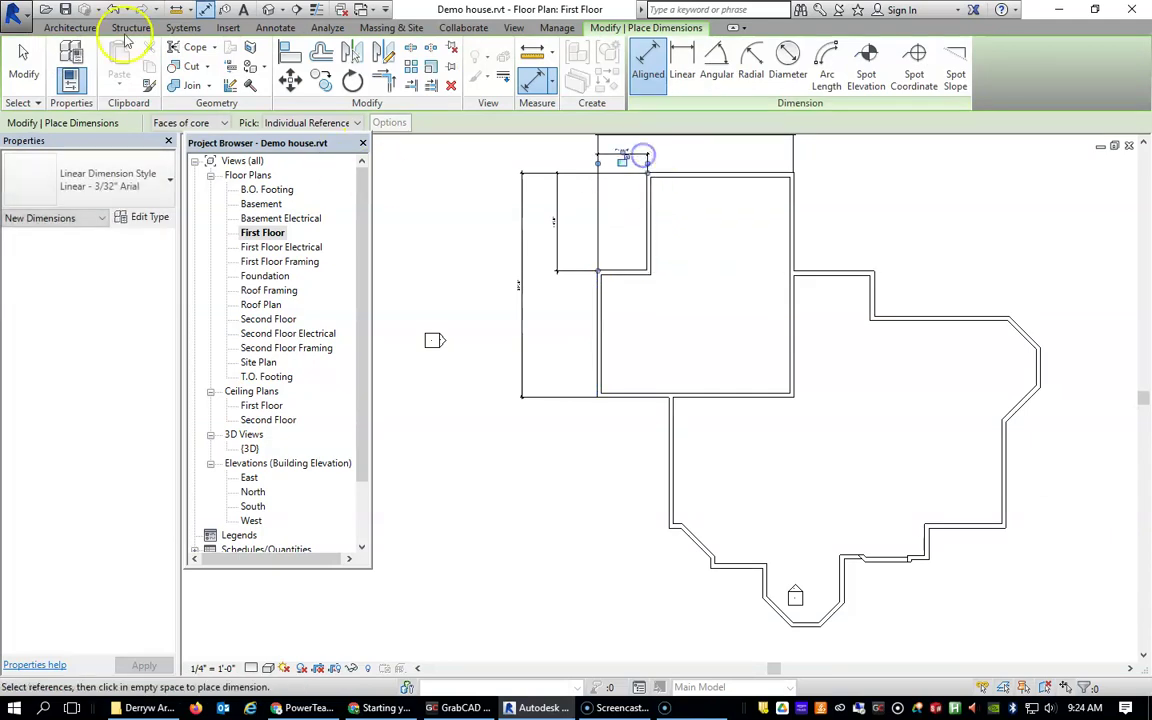
pyautogui.click(23, 62)
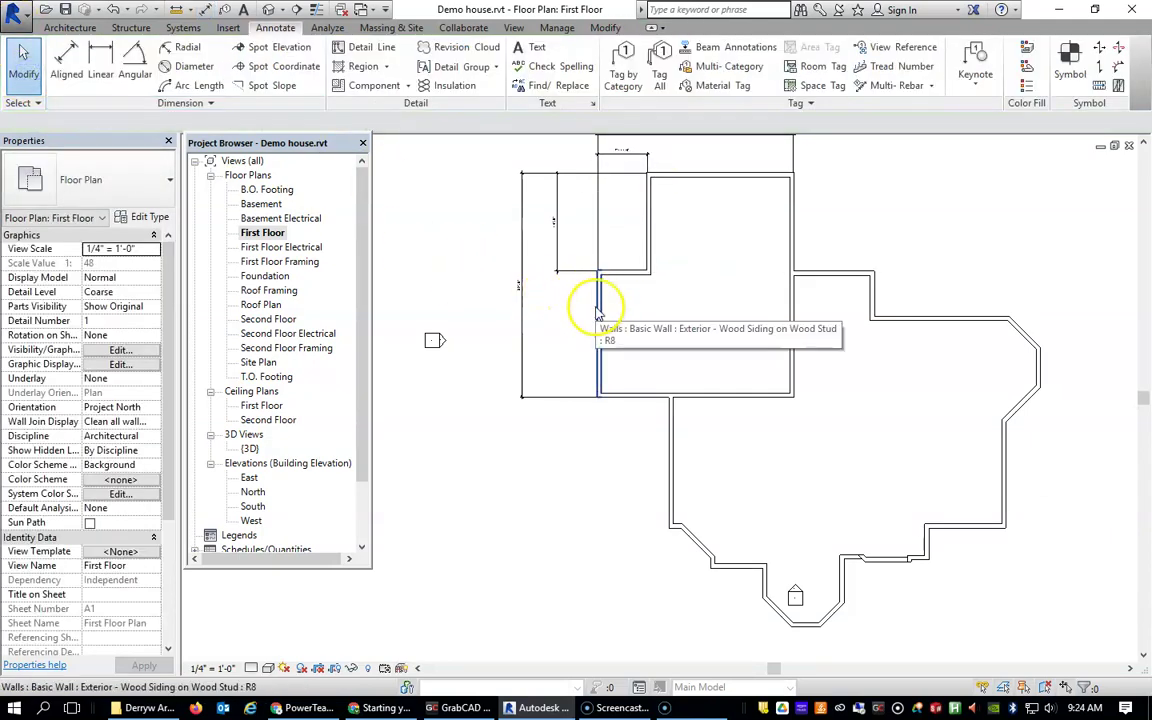
# Step: Move the garage's recessed side wall by setting its dimension to the outer side wall to 6 feet, and clear the selection
pyautogui.click(650, 255)
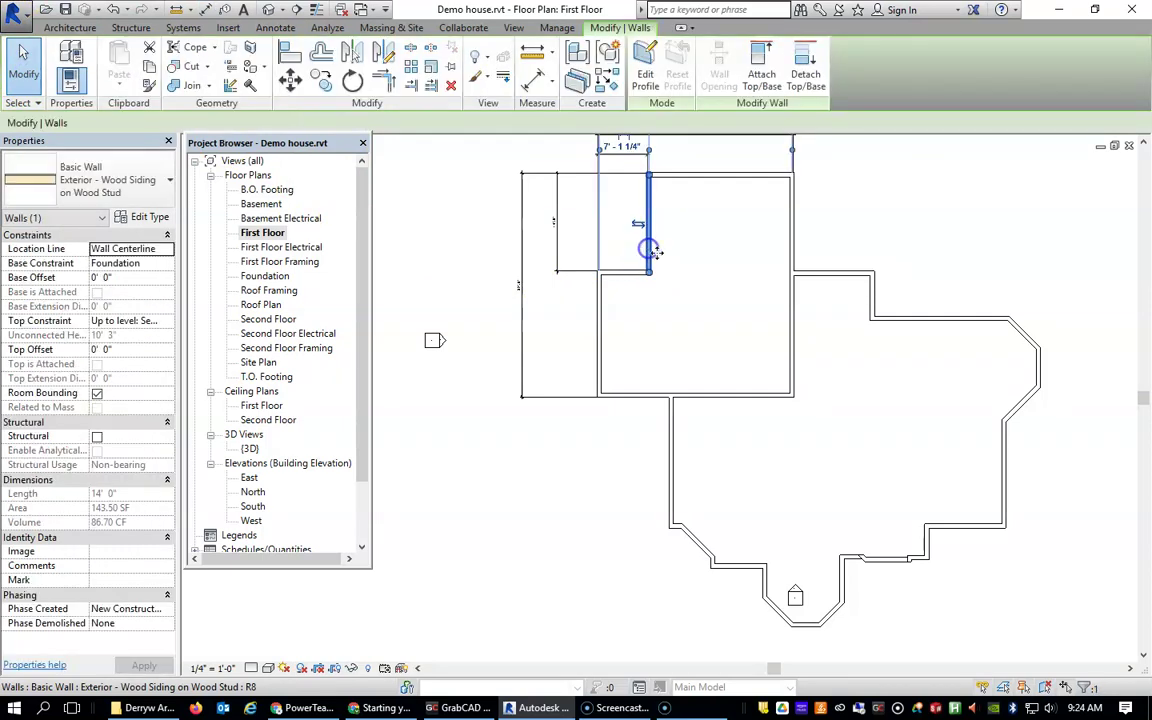
pyautogui.scroll(3, 622, 193)
pyautogui.scroll(-3, 628, 215)
pyautogui.moveTo(628, 215); pyautogui.dragTo(663, 440, button='middle')
pyautogui.scroll(3, 666, 440)
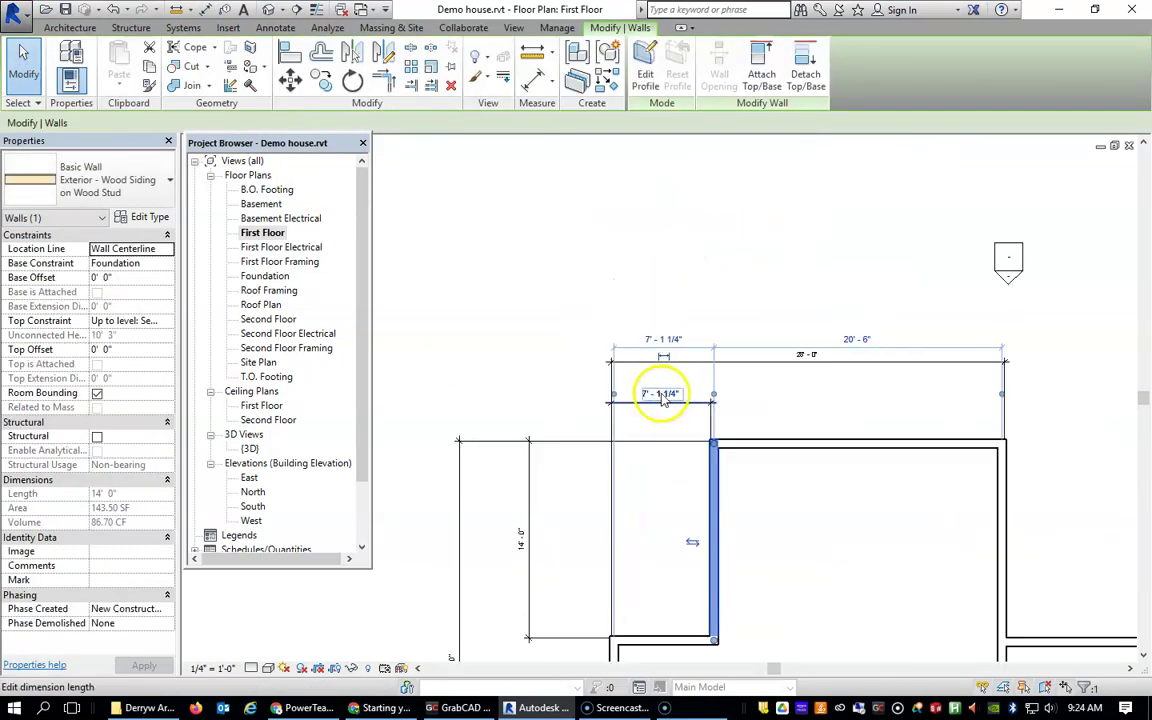
pyautogui.click(663, 392)
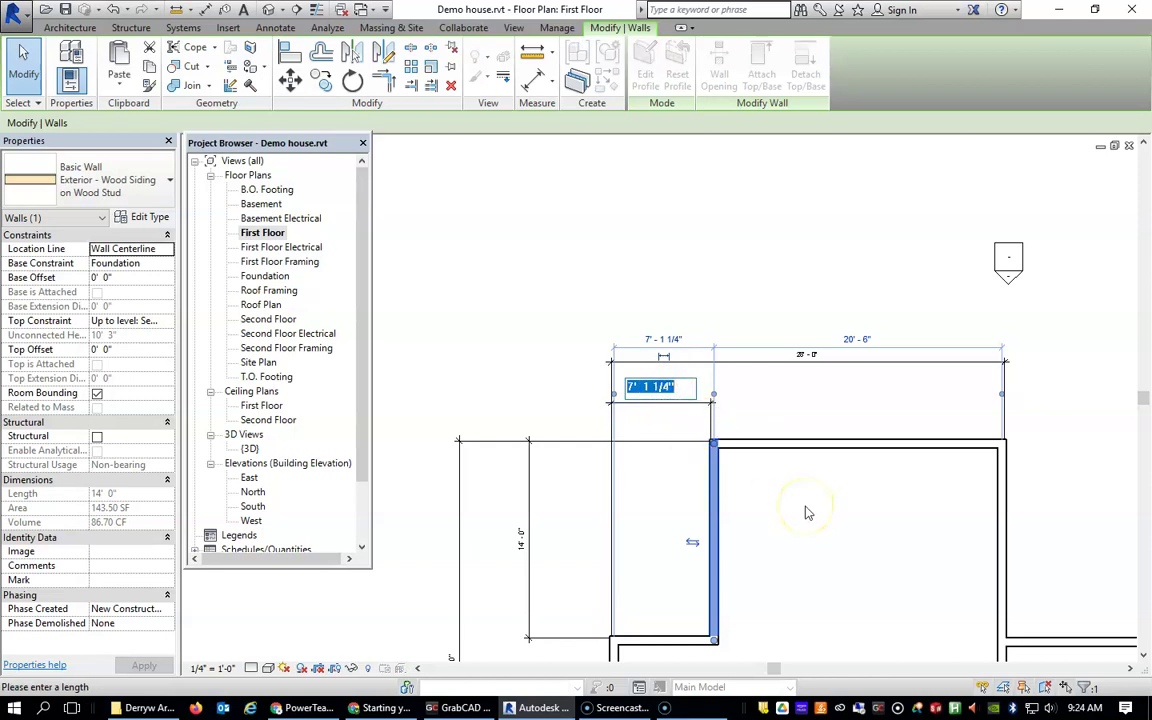
pyautogui.write('6')
pyautogui.press('Return')
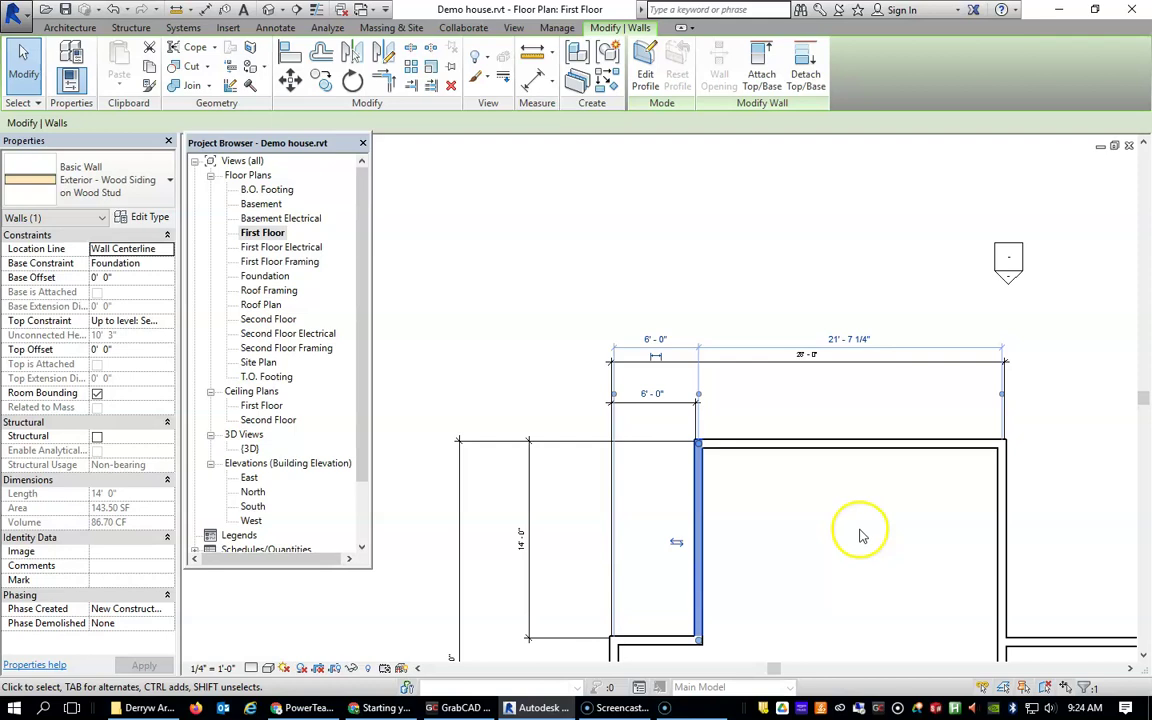
pyautogui.click(872, 399)
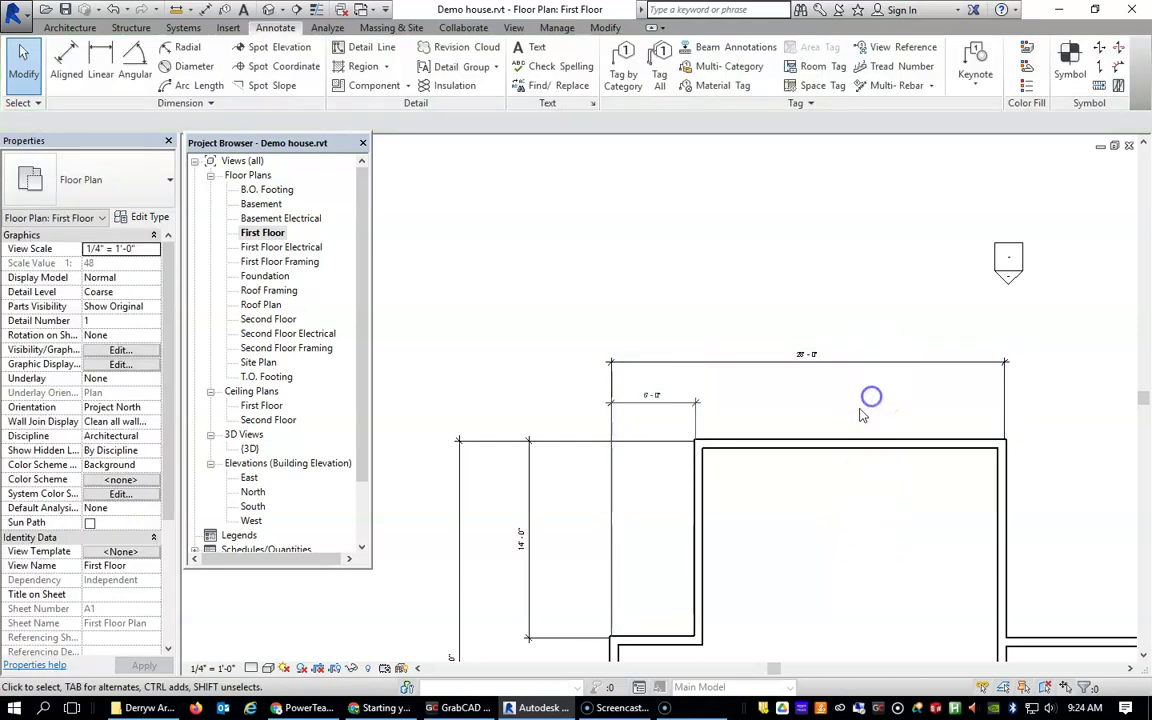
# Step: Examine the main house's exterior walls and side bay alongside the reference floor plan to decide which walls to dimension
pyautogui.scroll(-2, 823, 437)
pyautogui.scroll(-2, 1016, 465)
pyautogui.moveTo(802, 586); pyautogui.dragTo(697, 390, button='middle')
pyautogui.scroll(2, 700, 395)
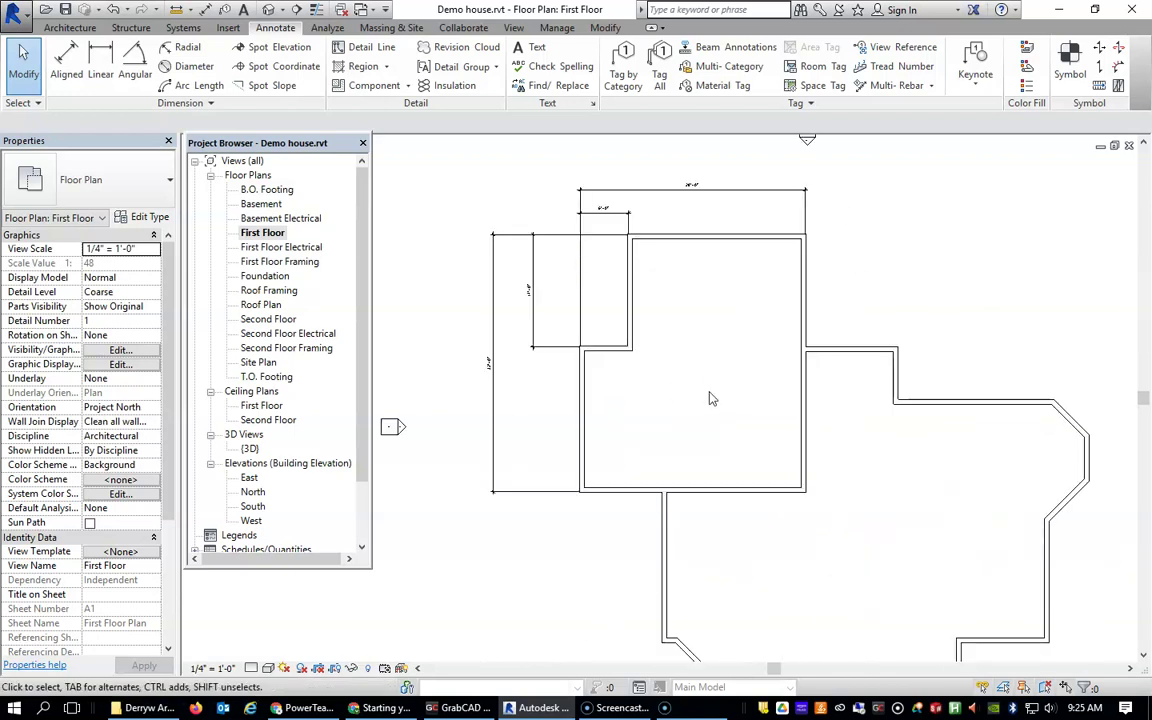
pyautogui.scroll(-2, 739, 449)
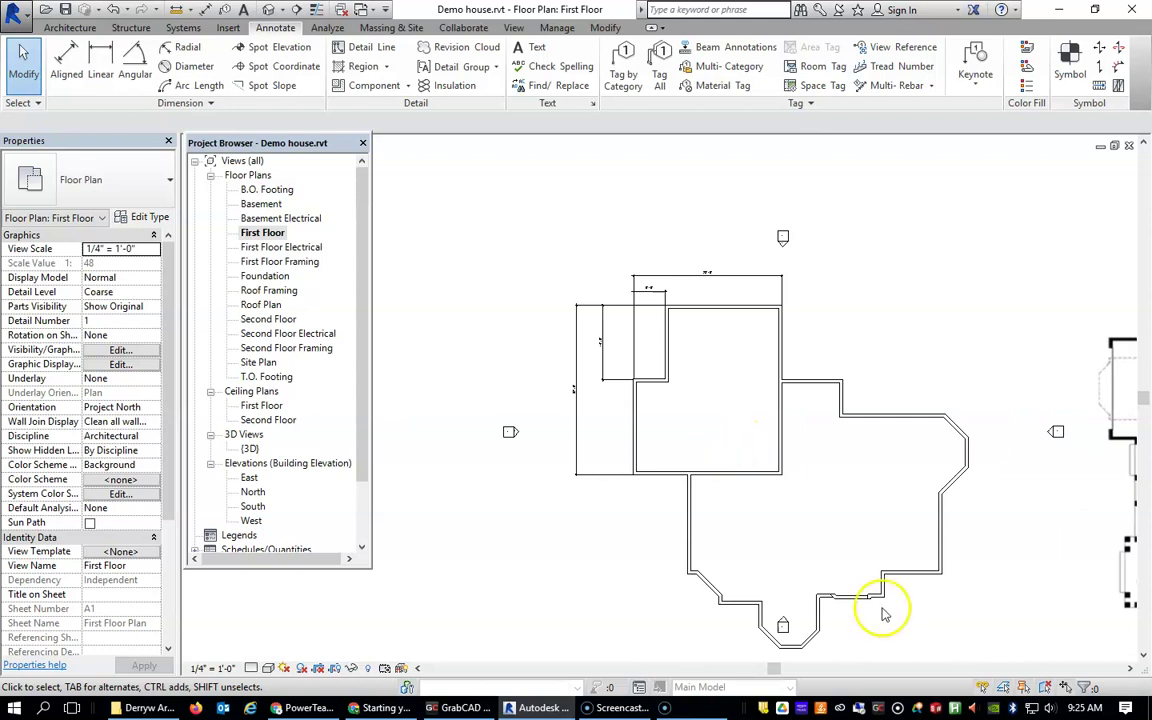
pyautogui.scroll(2, 965, 485)
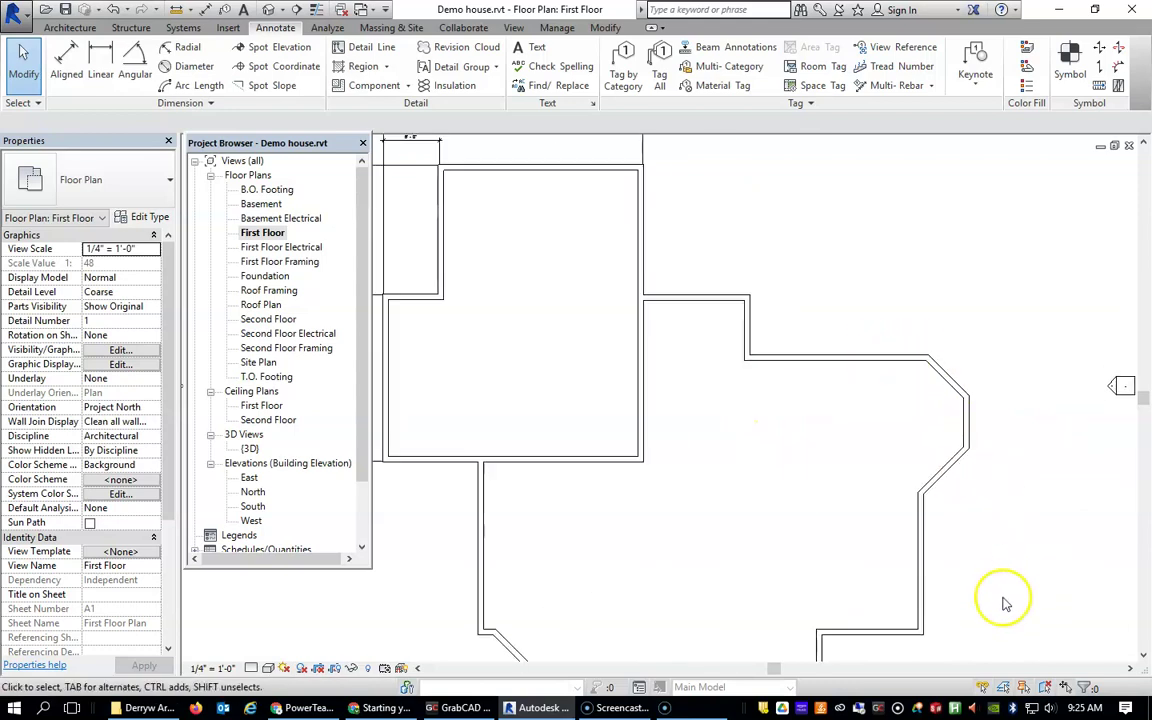
pyautogui.scroll(-2, 965, 475)
pyautogui.scroll(4, 975, 471)
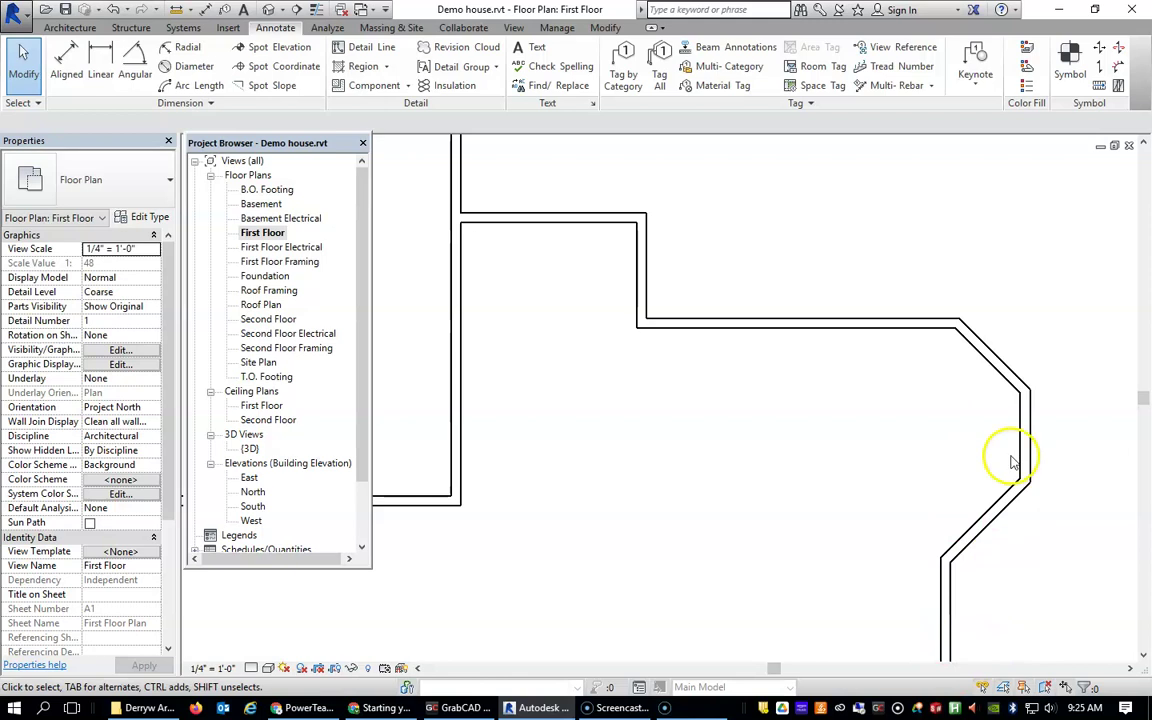
pyautogui.scroll(-3, 880, 608)
pyautogui.moveTo(897, 620); pyautogui.dragTo(864, 516, button='middle')
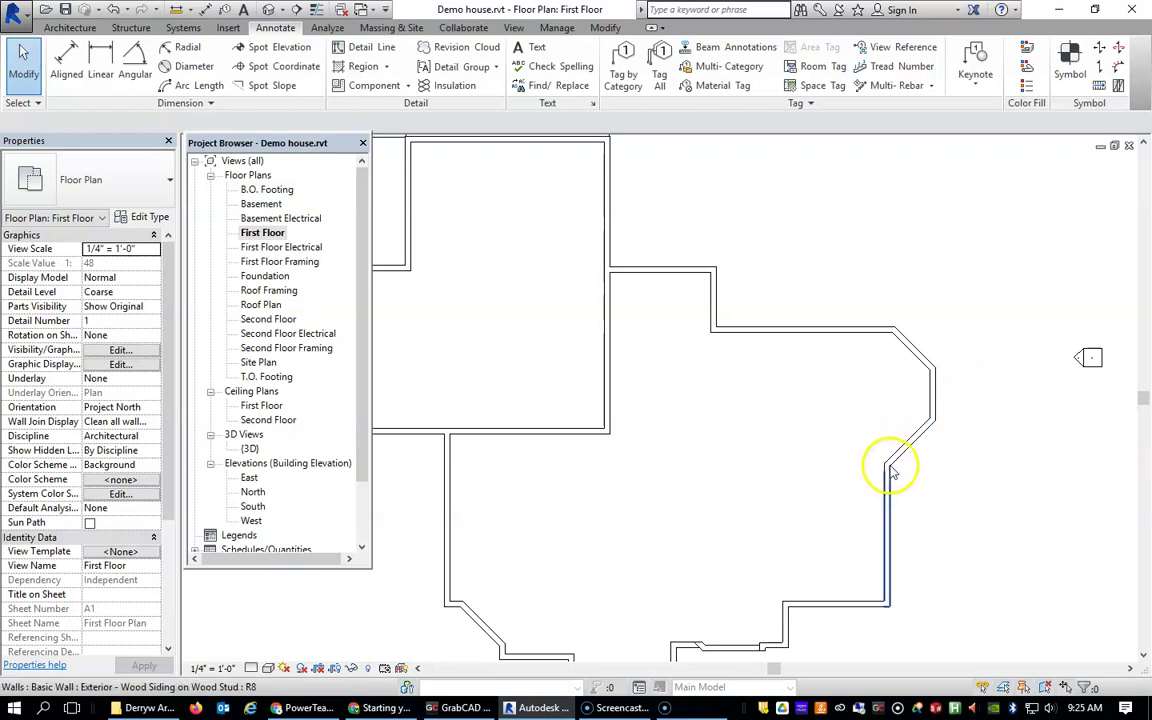
pyautogui.scroll(1, 758, 438)
pyautogui.scroll(-2, 758, 438)
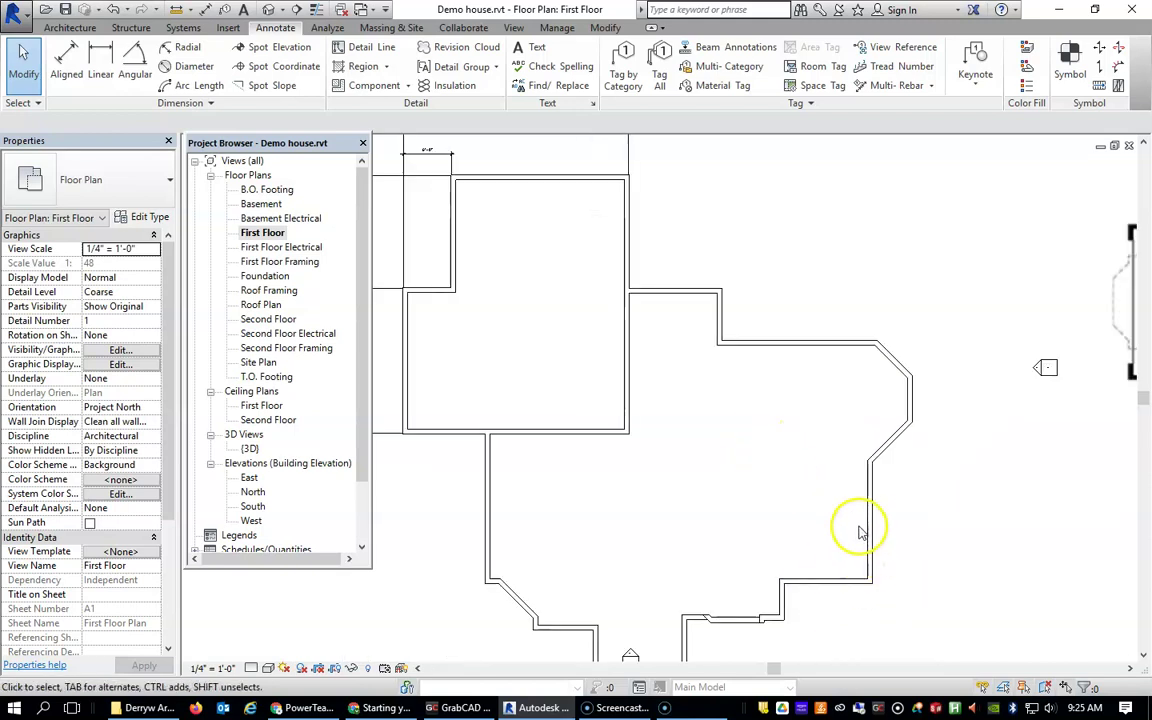
pyautogui.scroll(-3, 548, 630)
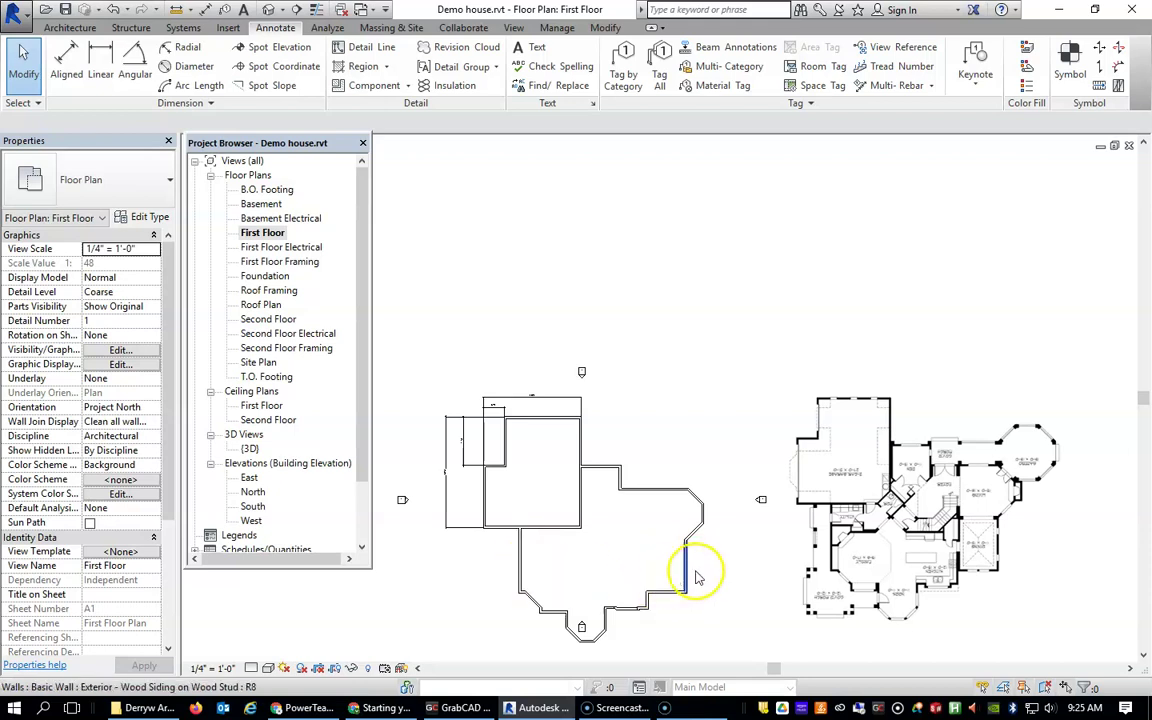
pyautogui.scroll(-1, 600, 602)
pyautogui.moveTo(590, 605); pyautogui.dragTo(604, 515, button='middle')
pyautogui.scroll(1, 613, 545)
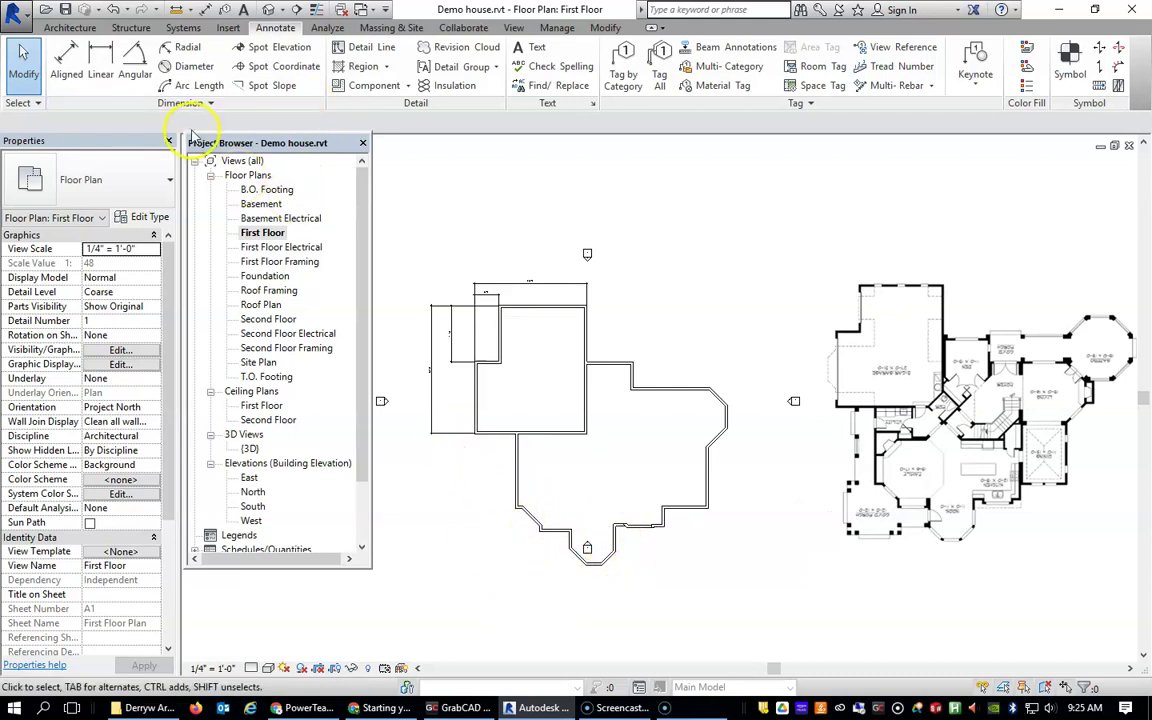
# Step: Add an aligned dimension between the main house's two outer side walls, placed below the lower bay
pyautogui.click(66, 60)
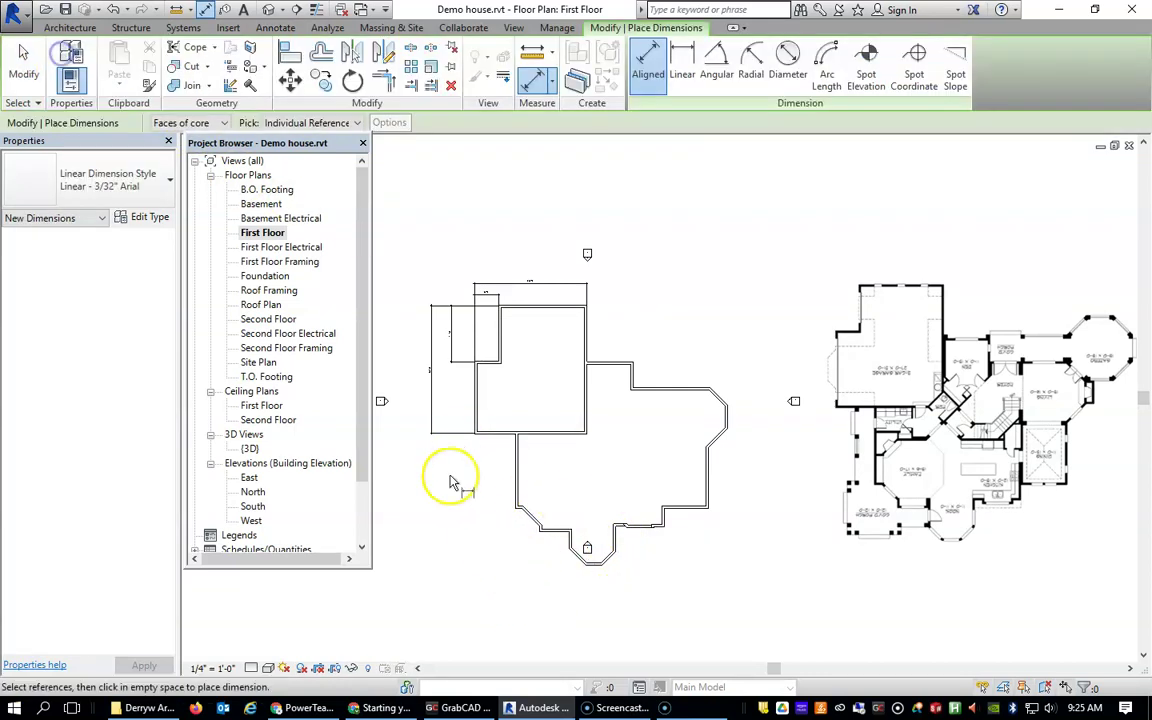
pyautogui.click(513, 458)
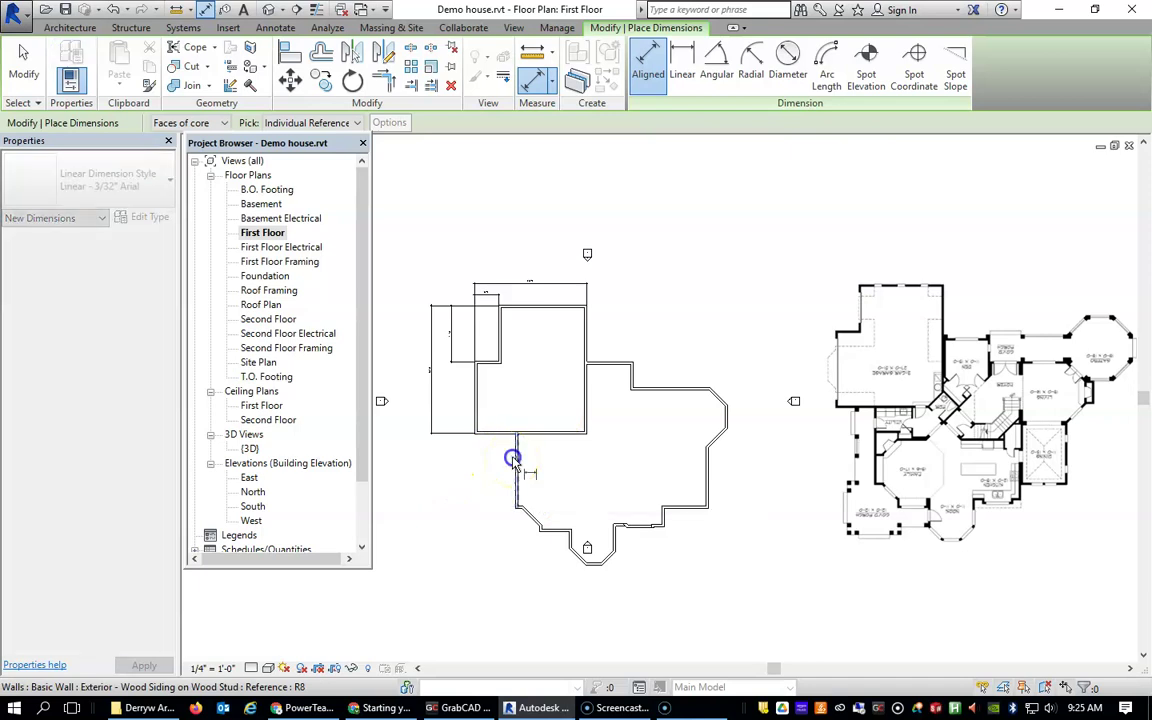
pyautogui.click(710, 472)
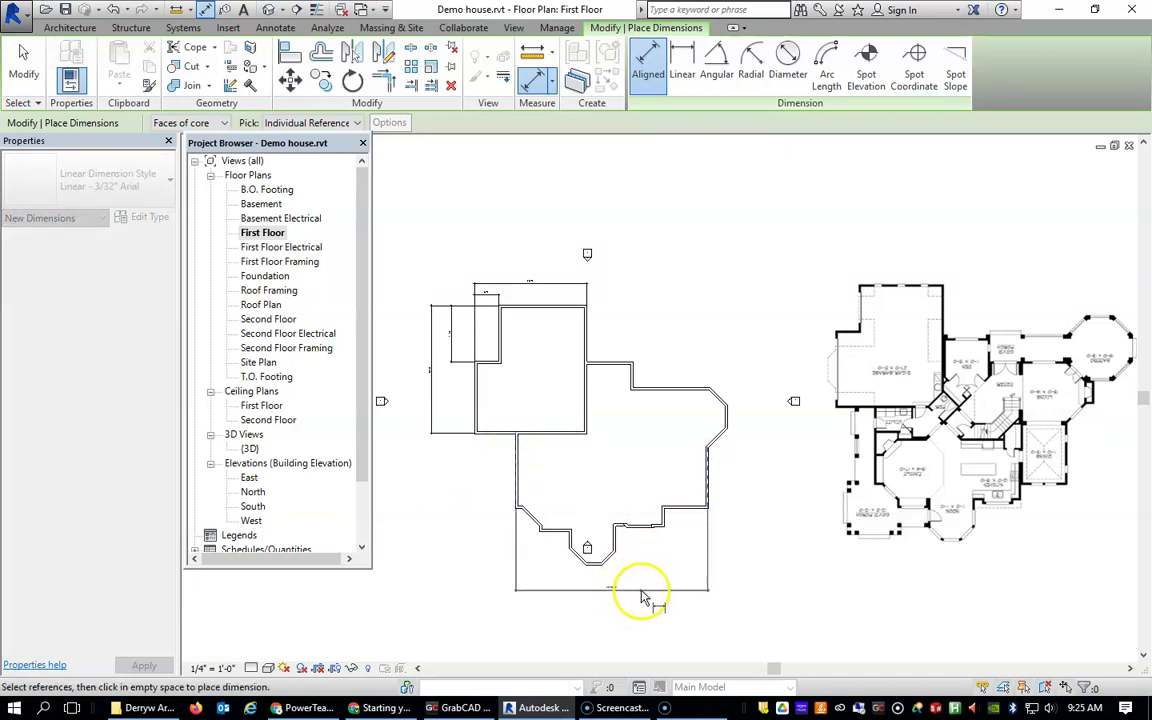
pyautogui.click(641, 591)
# Step: Add an aligned dimension between the main house's lower wall and its upper wall, placed outside the angled side bay
pyautogui.scroll(4, 678, 497)
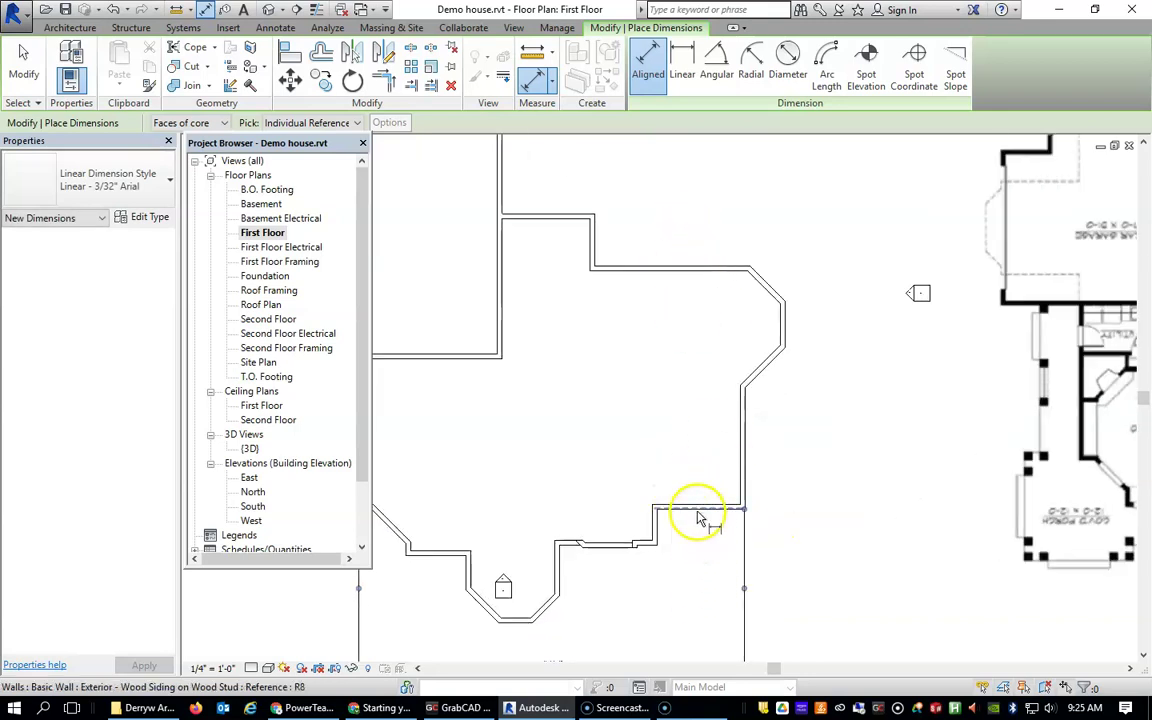
pyautogui.click(699, 511)
pyautogui.click(703, 268)
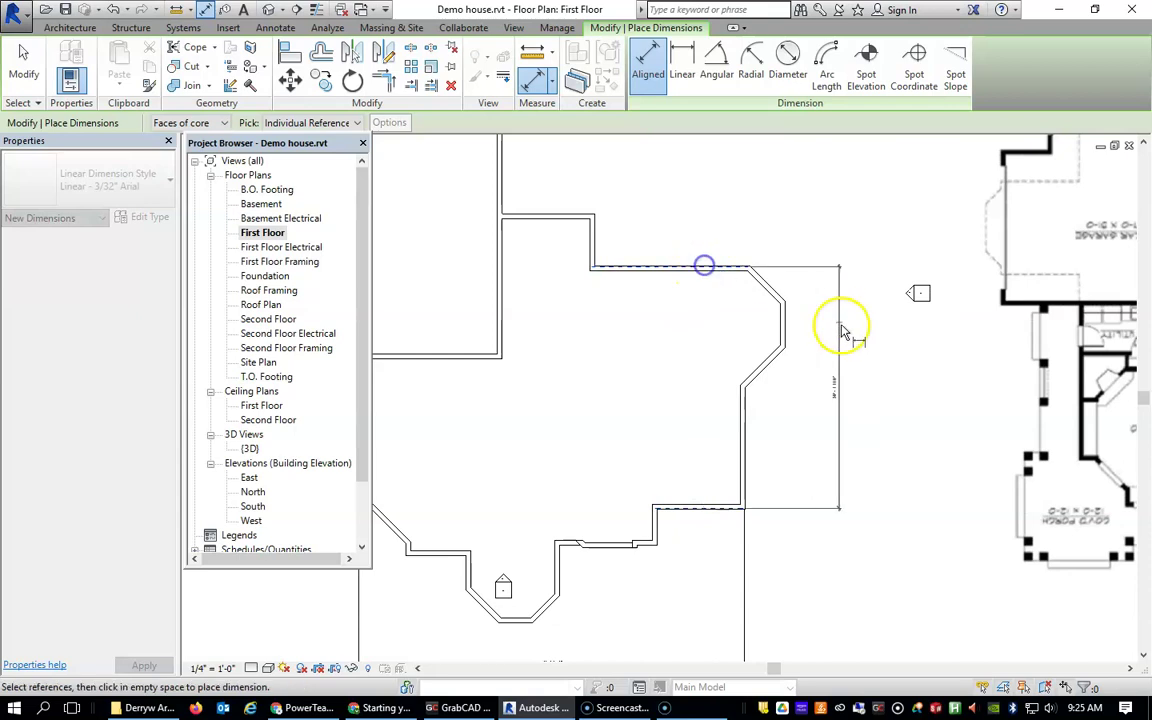
pyautogui.click(867, 349)
# Step: Add an aligned dimension from the garage's inner side wall to the main house's far side wall, placed above the plan, and end dimensioning
pyautogui.scroll(2, 829, 528)
pyautogui.scroll(-4, 829, 528)
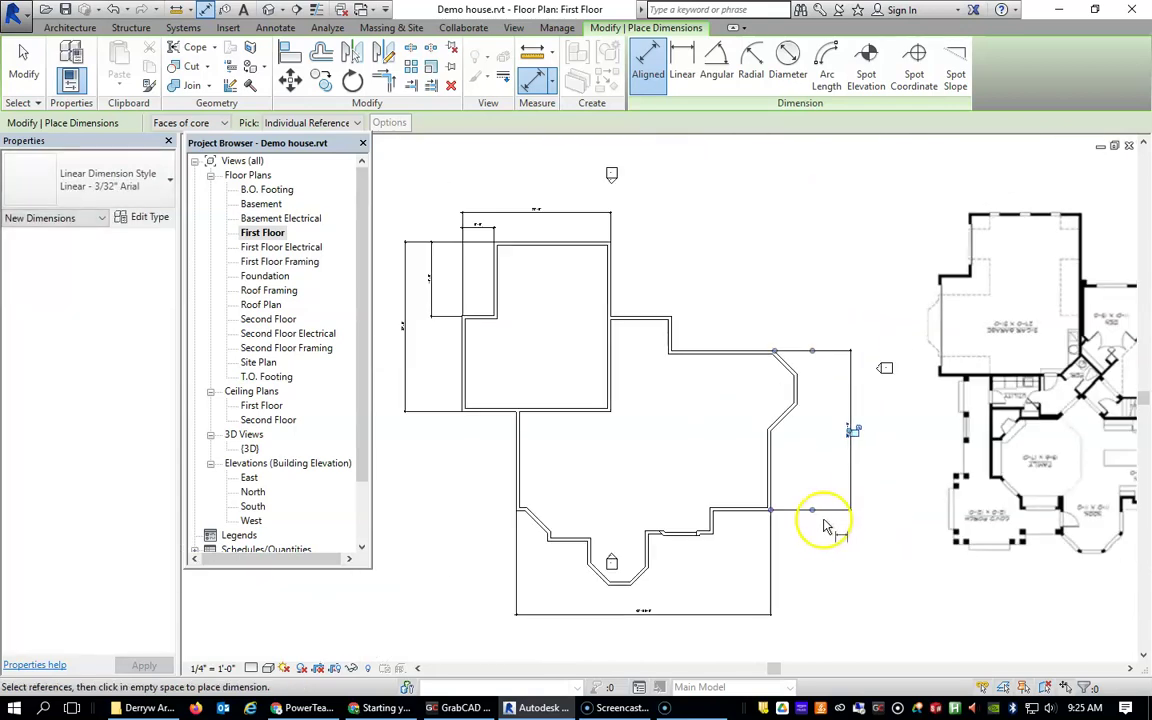
pyautogui.scroll(1, 817, 510)
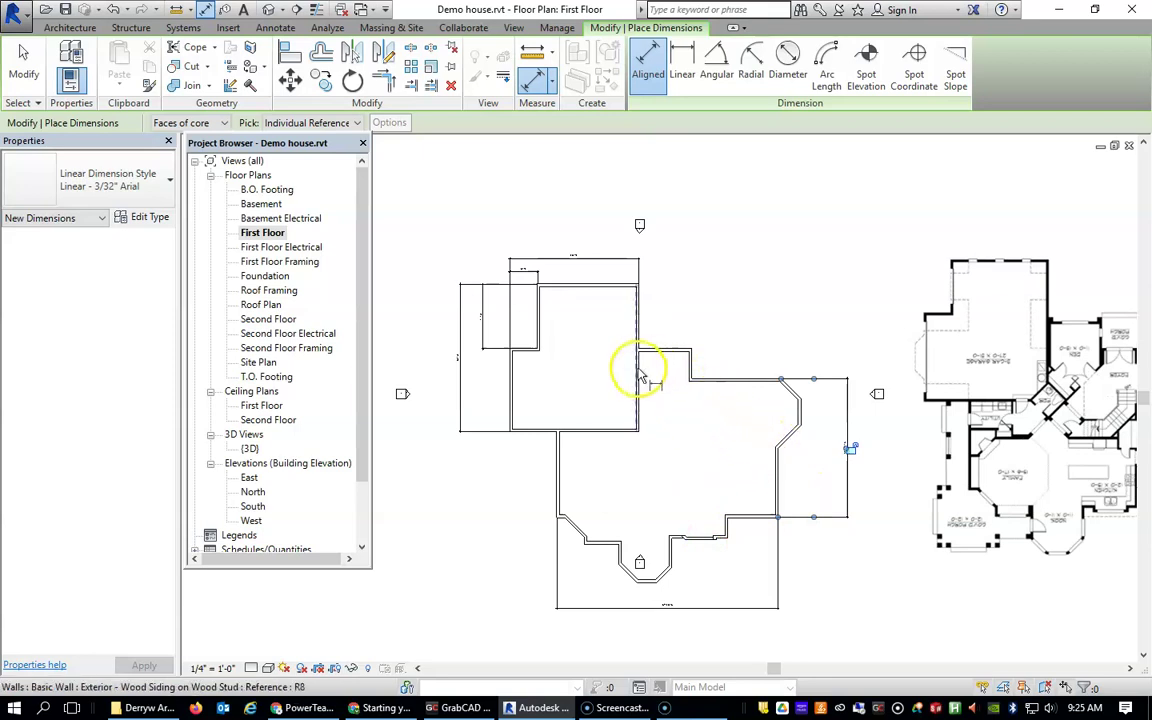
pyautogui.scroll(-4, 656, 325)
pyautogui.scroll(5, 655, 330)
pyautogui.scroll(2, 656, 328)
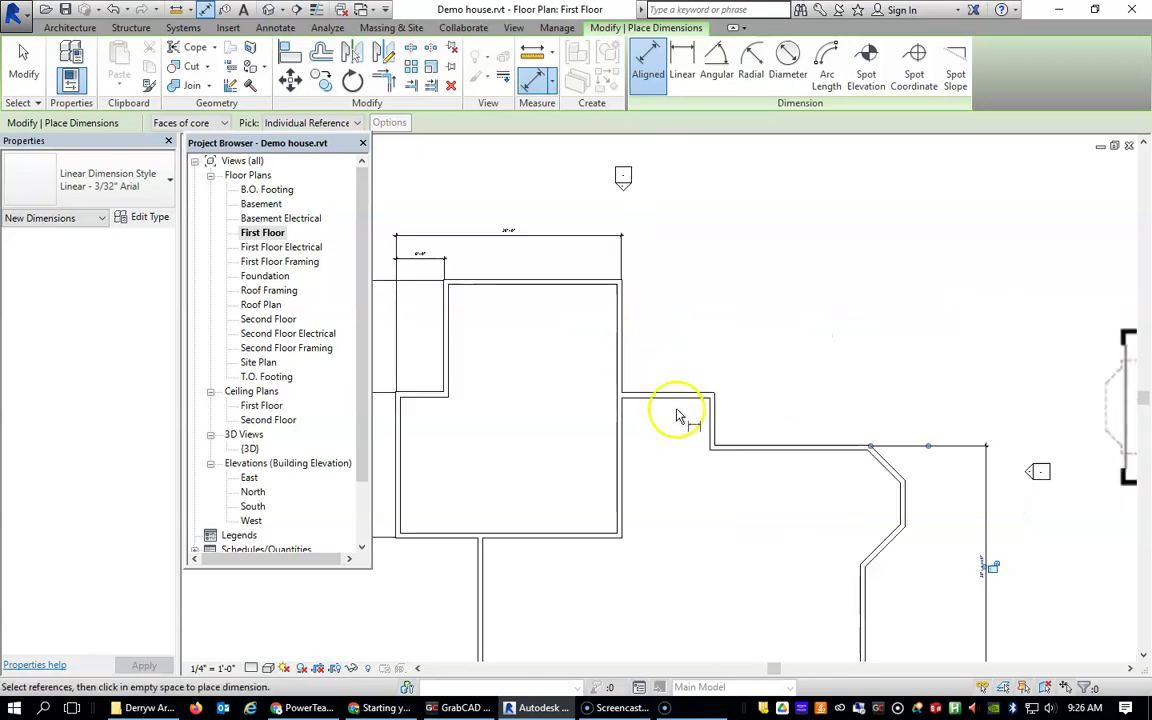
pyautogui.click(619, 356)
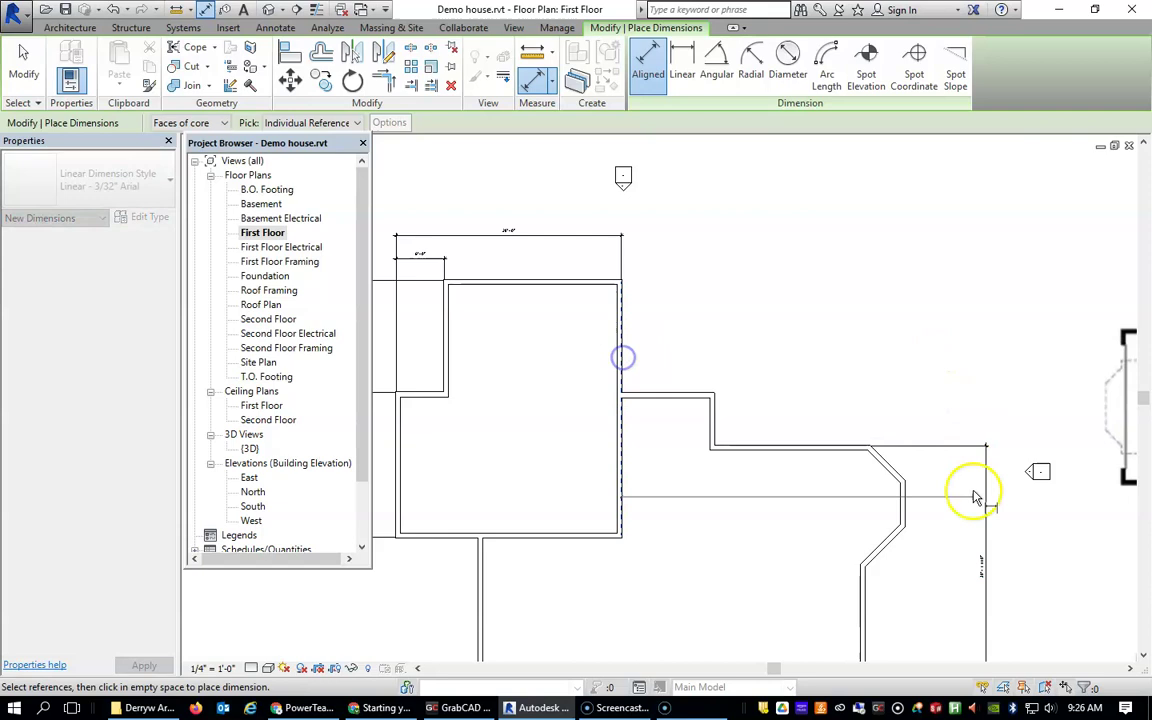
pyautogui.scroll(3, 860, 540)
pyautogui.scroll(-4, 874, 411)
pyautogui.scroll(5, 880, 386)
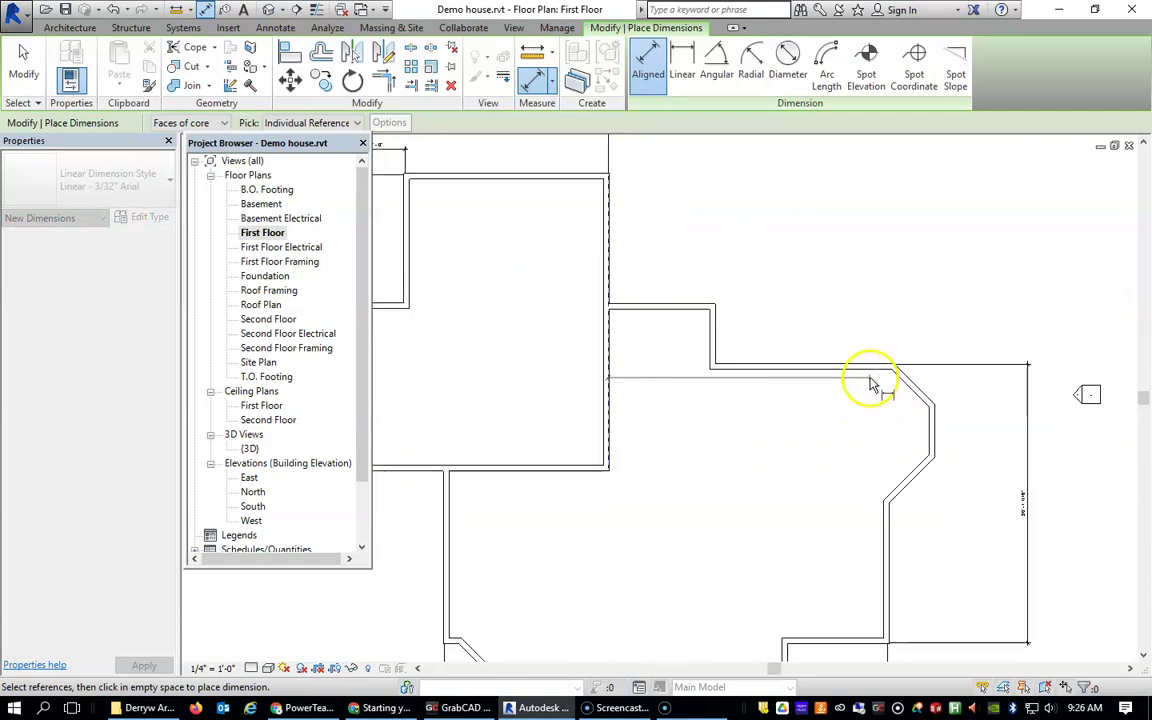
pyautogui.scroll(-2, 925, 345)
pyautogui.scroll(4, 924, 352)
pyautogui.scroll(3, 925, 352)
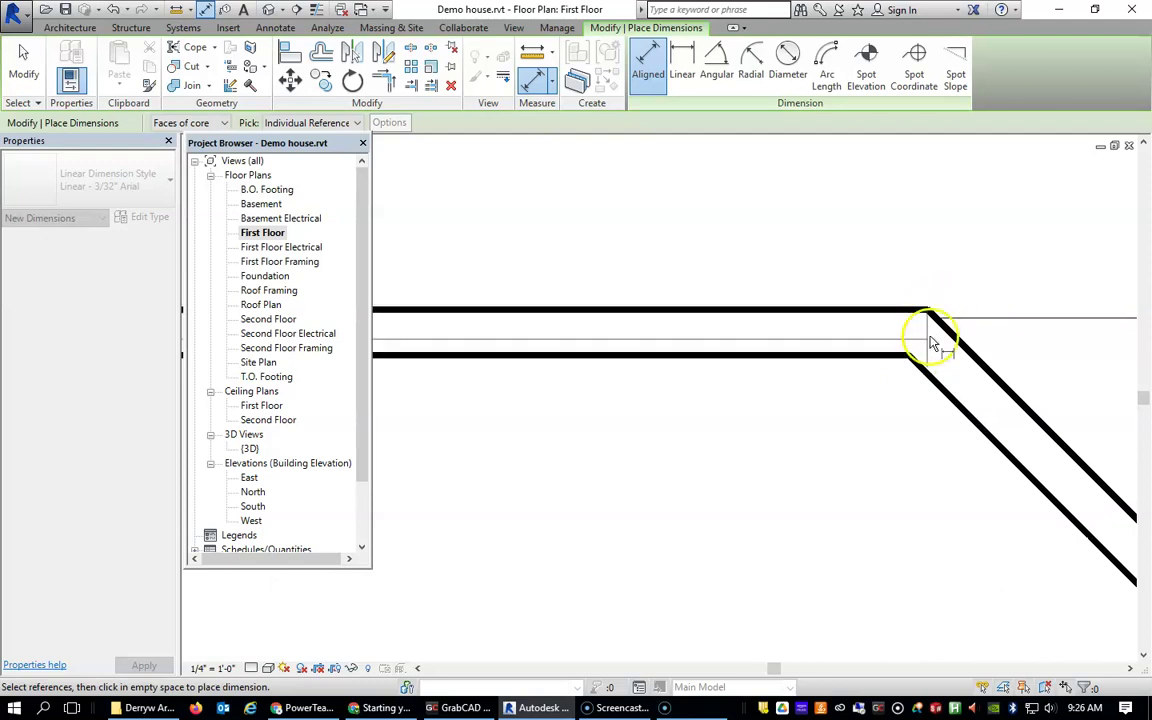
pyautogui.scroll(3, 887, 397)
pyautogui.scroll(-5, 947, 330)
pyautogui.scroll(-2, 947, 330)
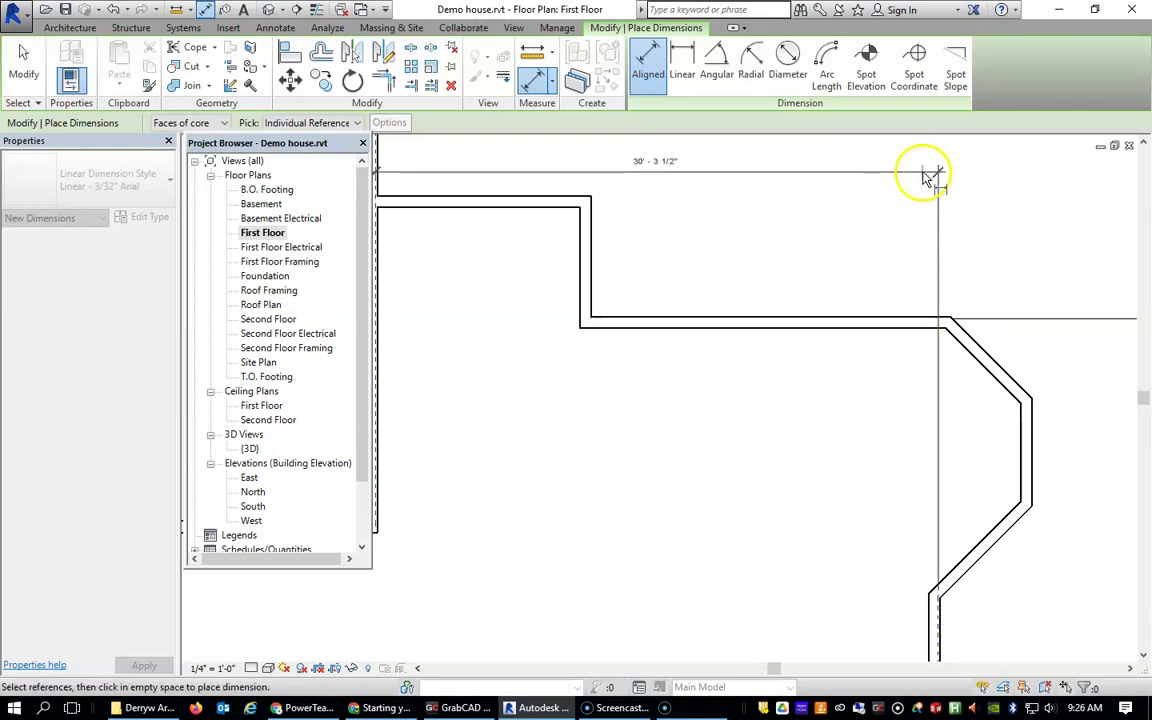
pyautogui.click(922, 165)
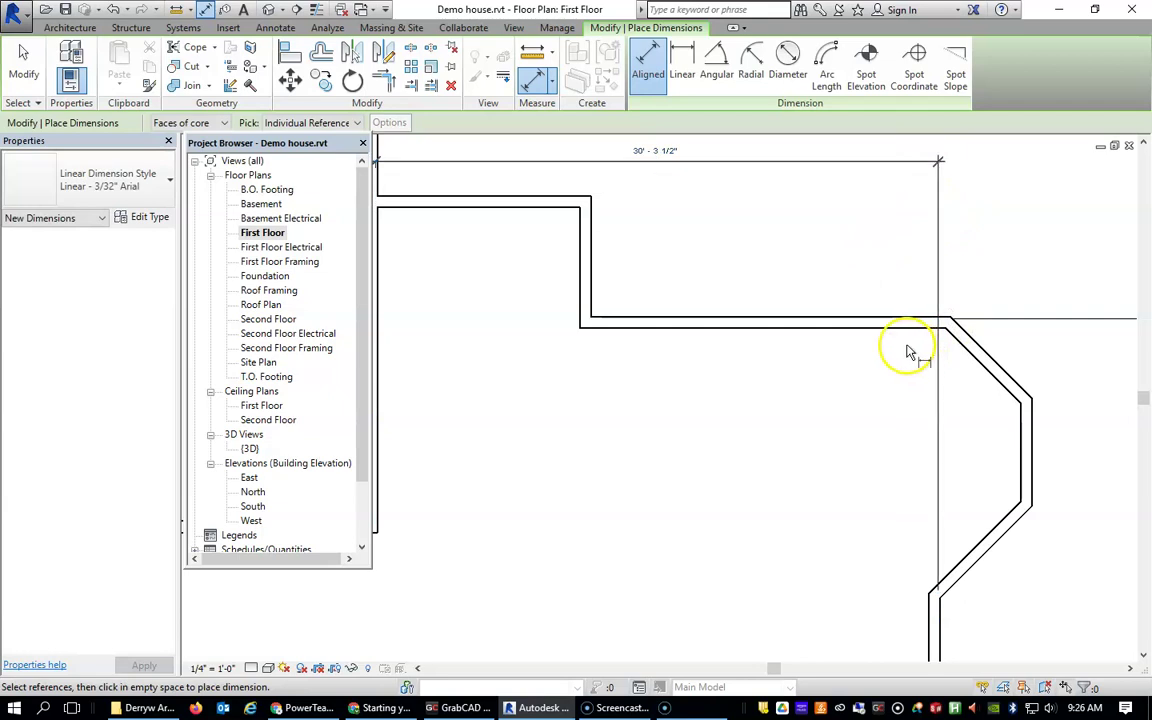
pyautogui.scroll(-3, 905, 390)
pyautogui.scroll(-2, 895, 412)
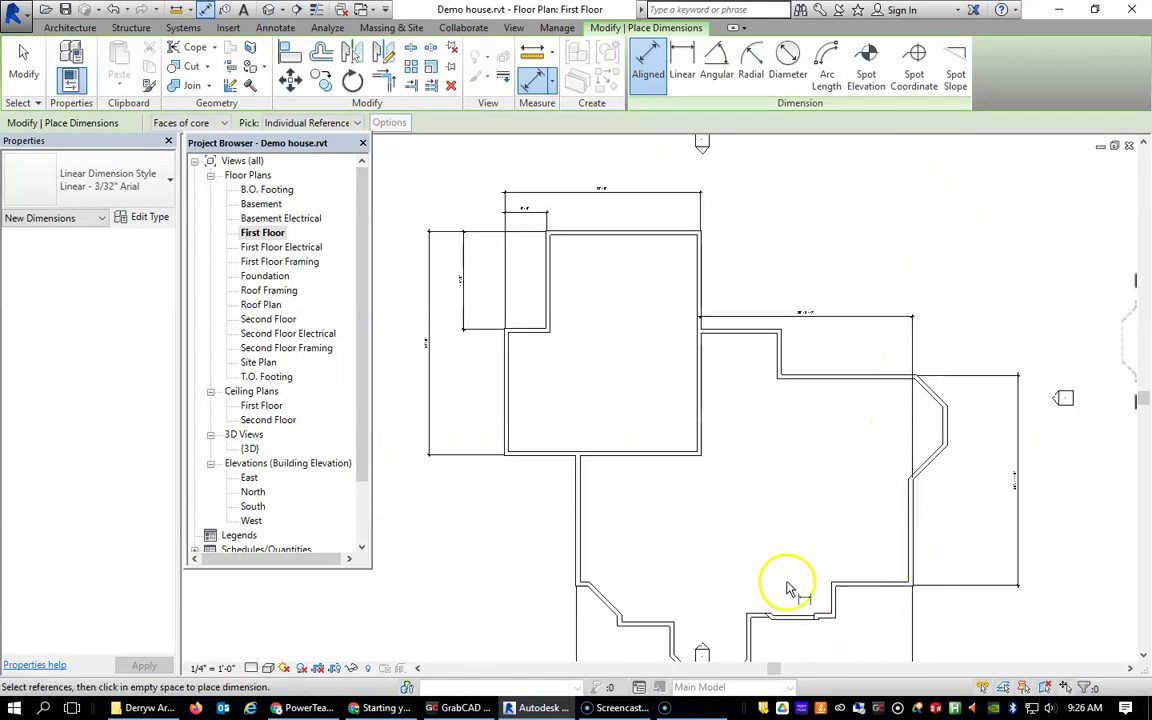
pyautogui.scroll(-2, 820, 600)
pyautogui.moveTo(836, 606); pyautogui.dragTo(743, 503, button='middle')
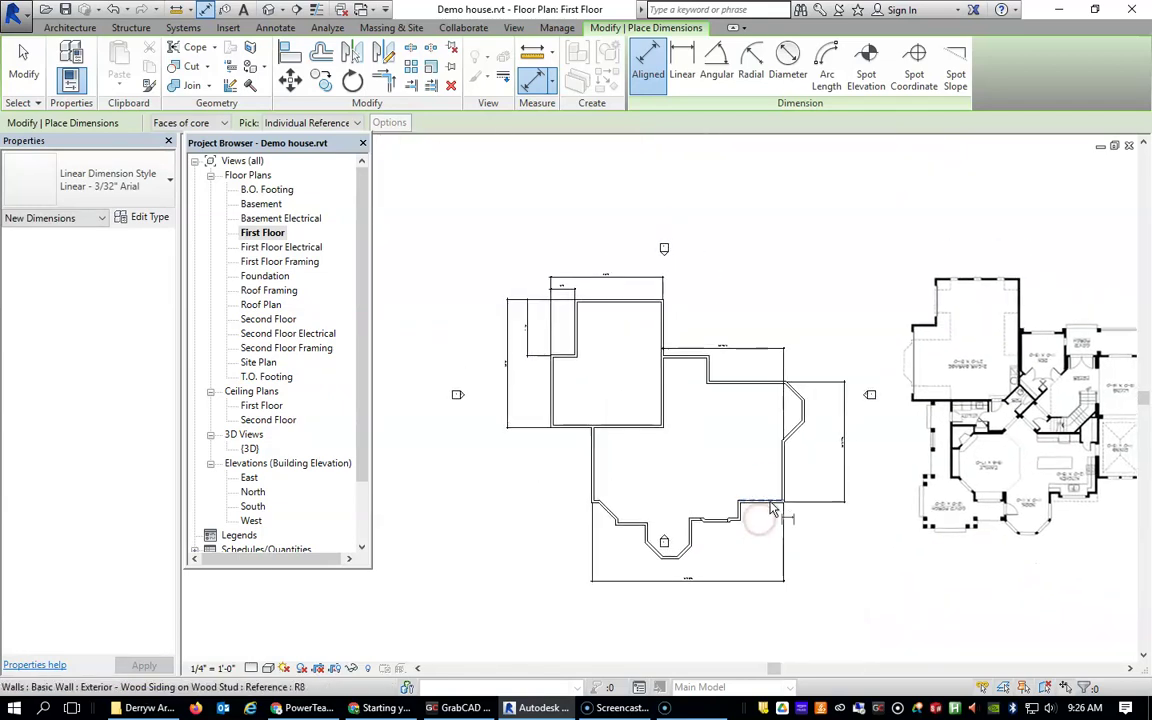
pyautogui.scroll(2, 771, 510)
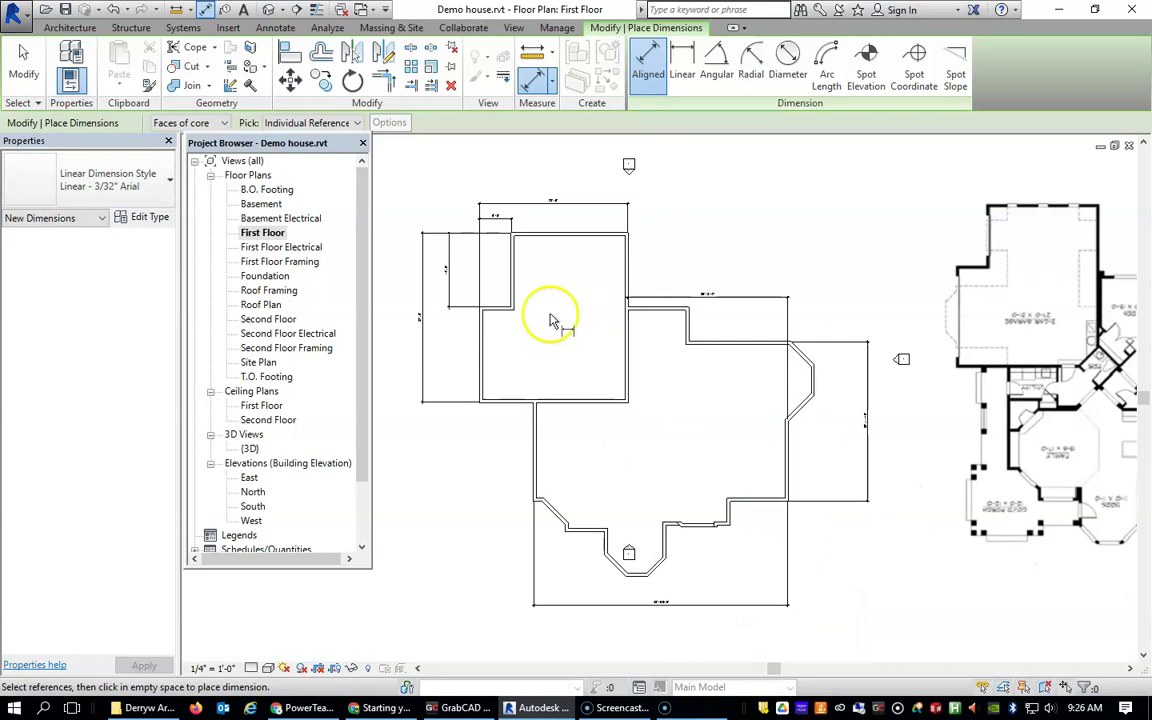
pyautogui.click(28, 88)
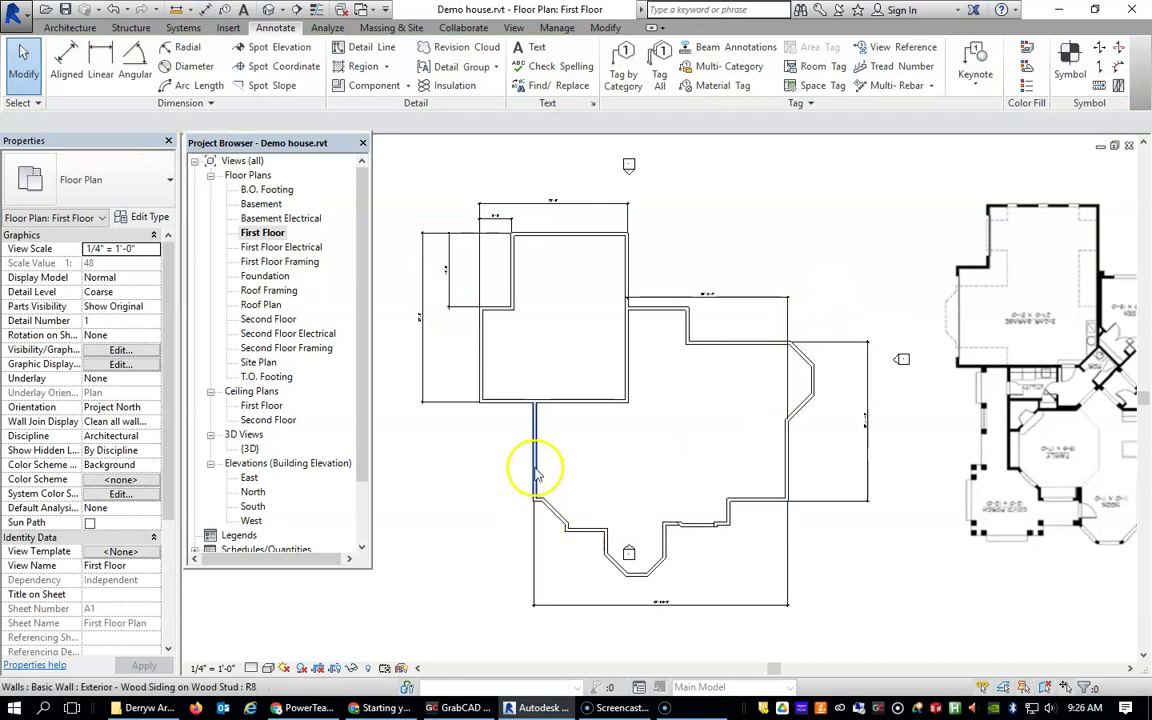
# Step: Move the main house's side wall below the garage by setting the overall width dimension to 48 feet, and clear the selection
pyautogui.click(535, 470)
pyautogui.click(659, 593)
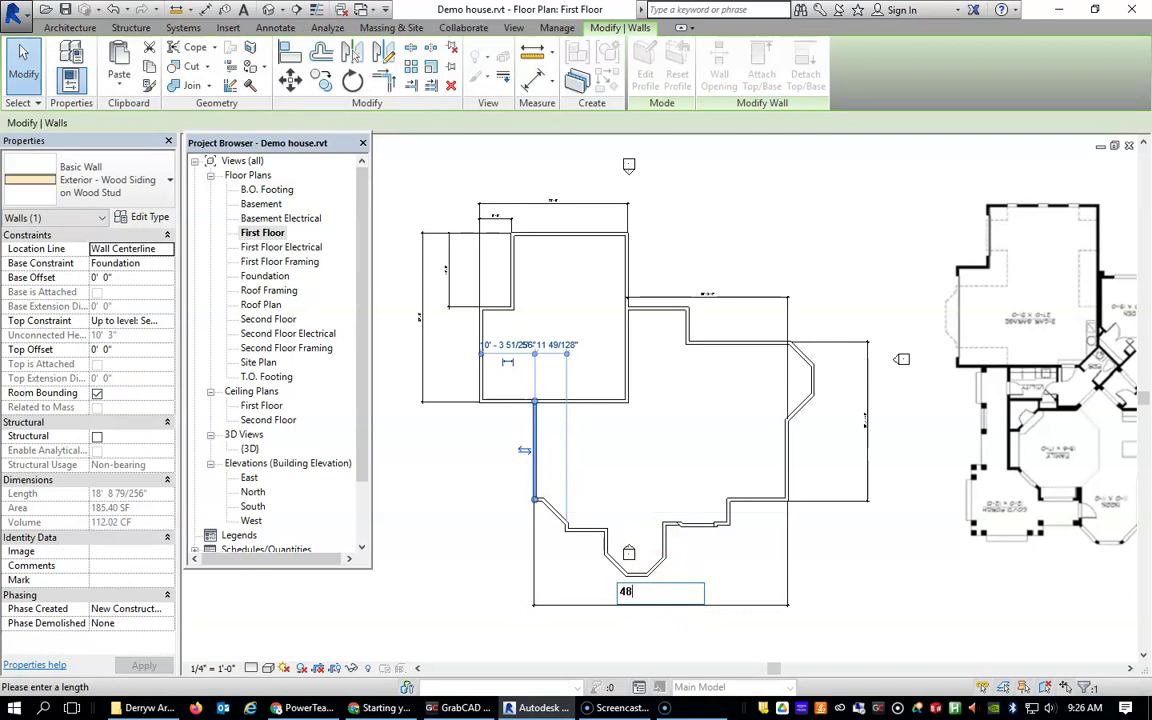
pyautogui.press('Return')
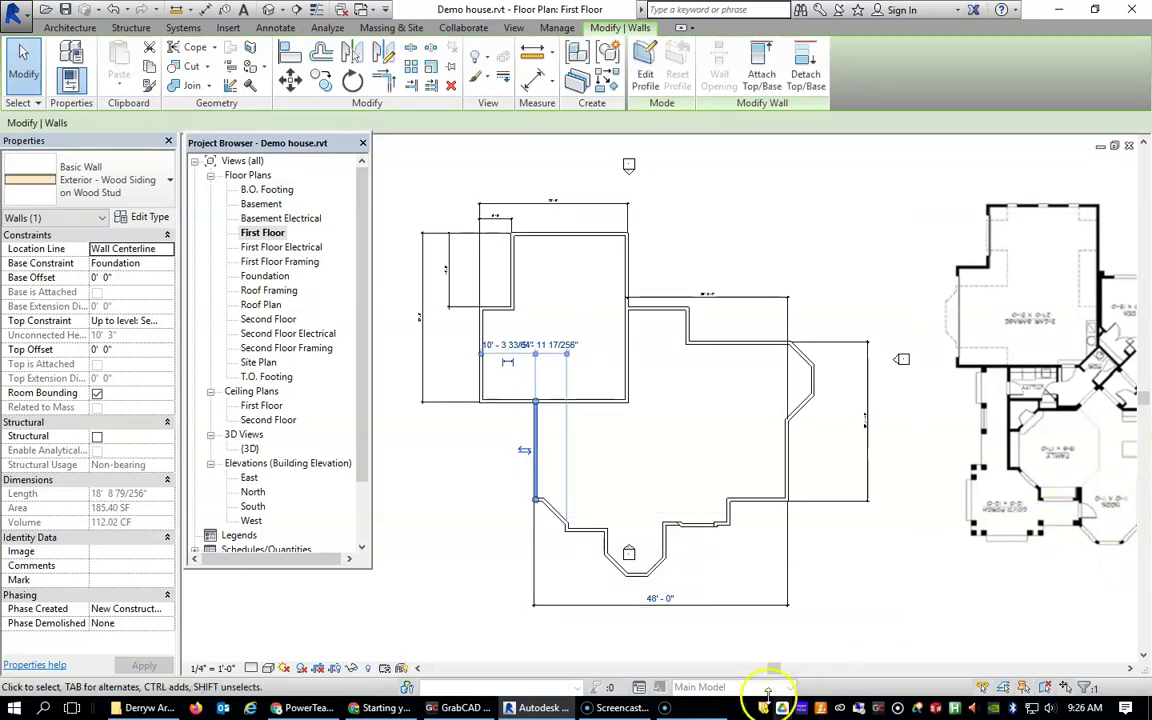
pyautogui.click(849, 594)
# Step: Move the main house's lower wall beside the far side wall by setting its depth dimension to 30 feet
pyautogui.click(765, 501)
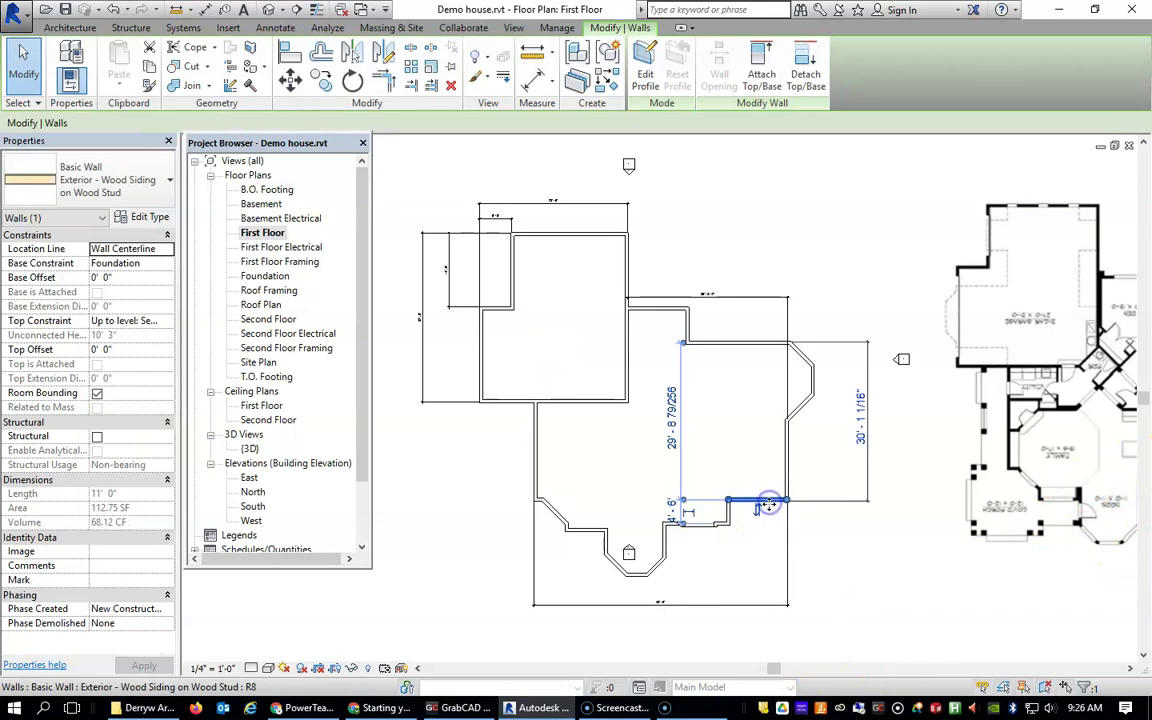
pyautogui.click(864, 440)
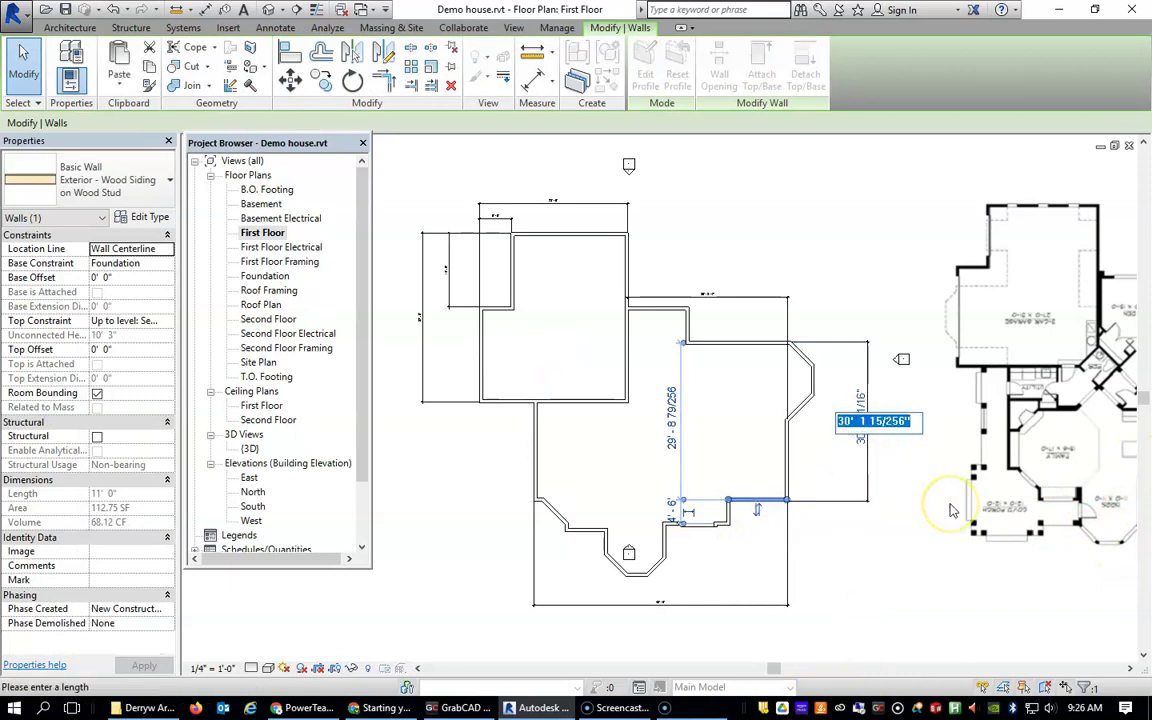
pyautogui.write('30')
pyautogui.press('Return')
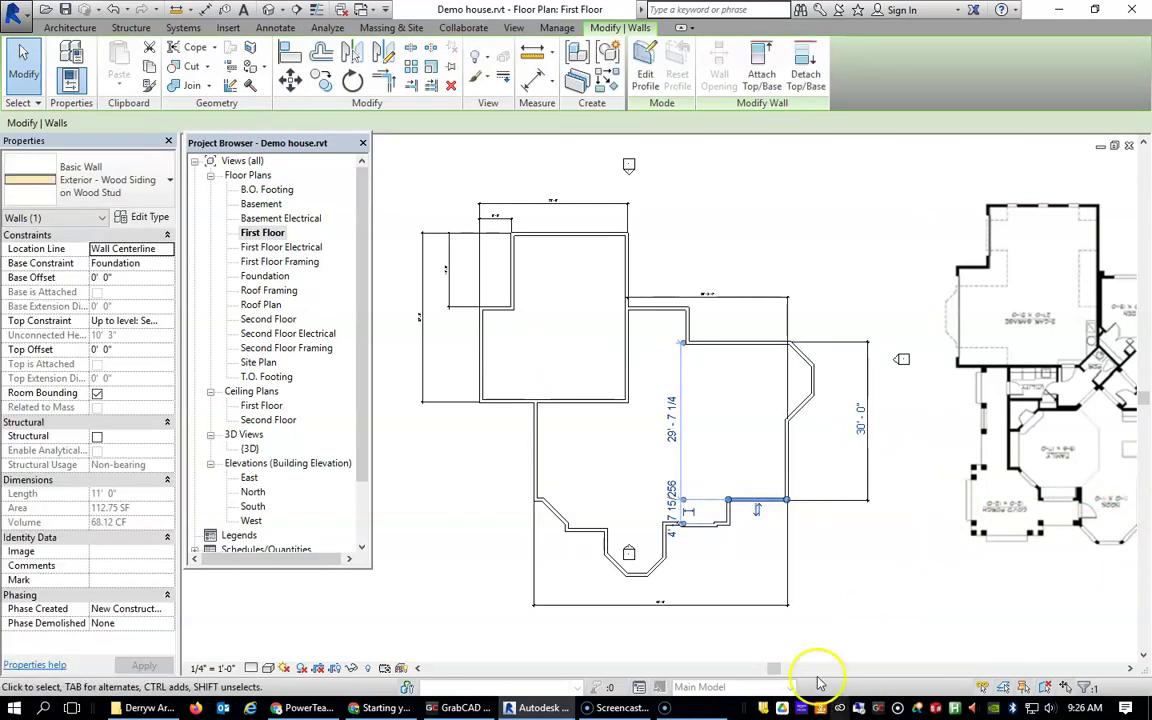
# Step: Move the main house's far side wall below the angled bay by setting its distance from the garage's inner side wall to 30 feet
pyautogui.click(885, 591)
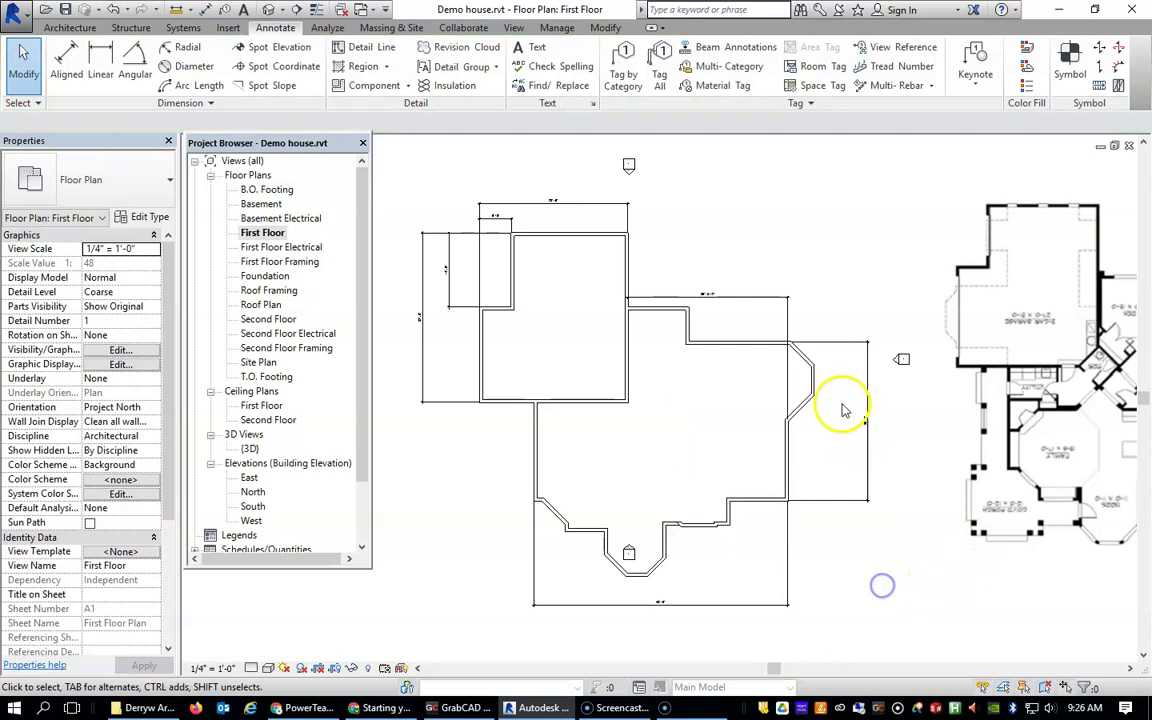
pyautogui.click(790, 452)
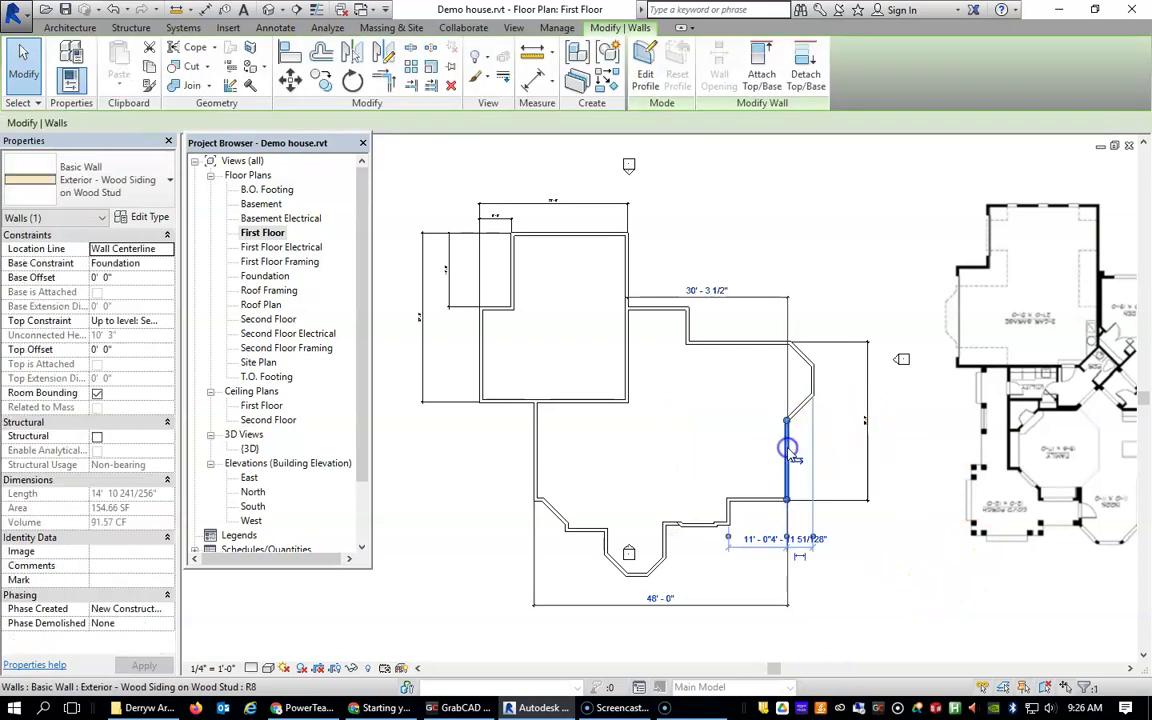
pyautogui.click(710, 291)
pyautogui.write('30')
pyautogui.press('Return')
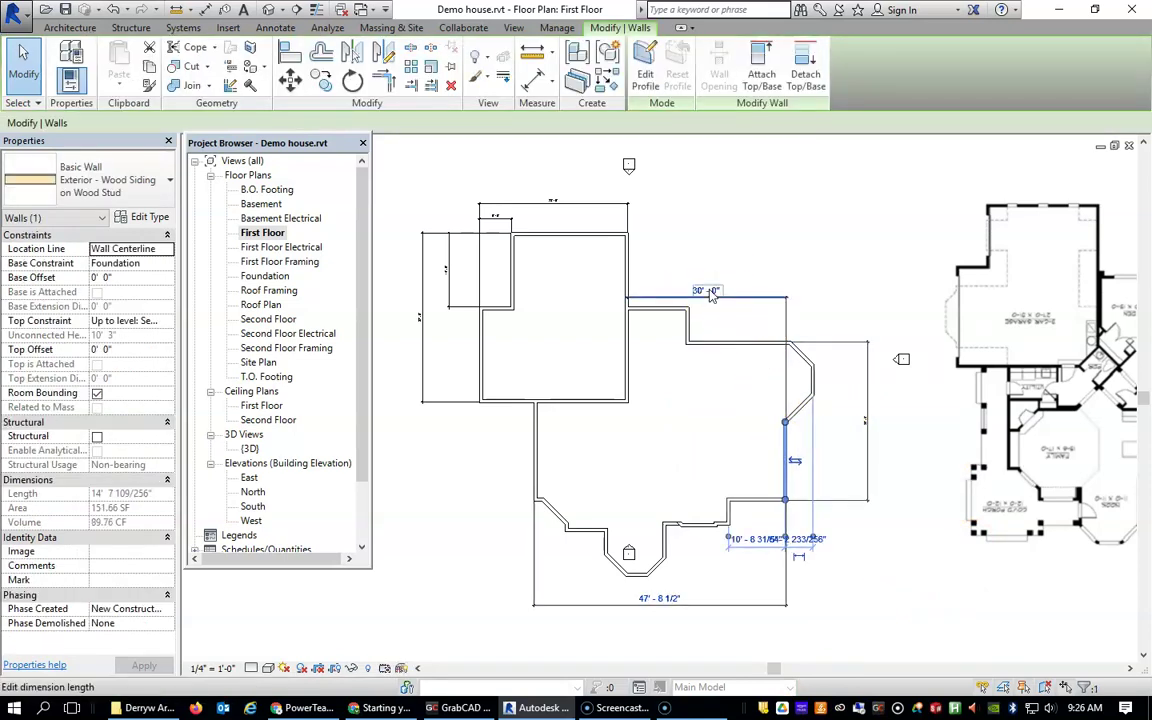
pyautogui.click(879, 260)
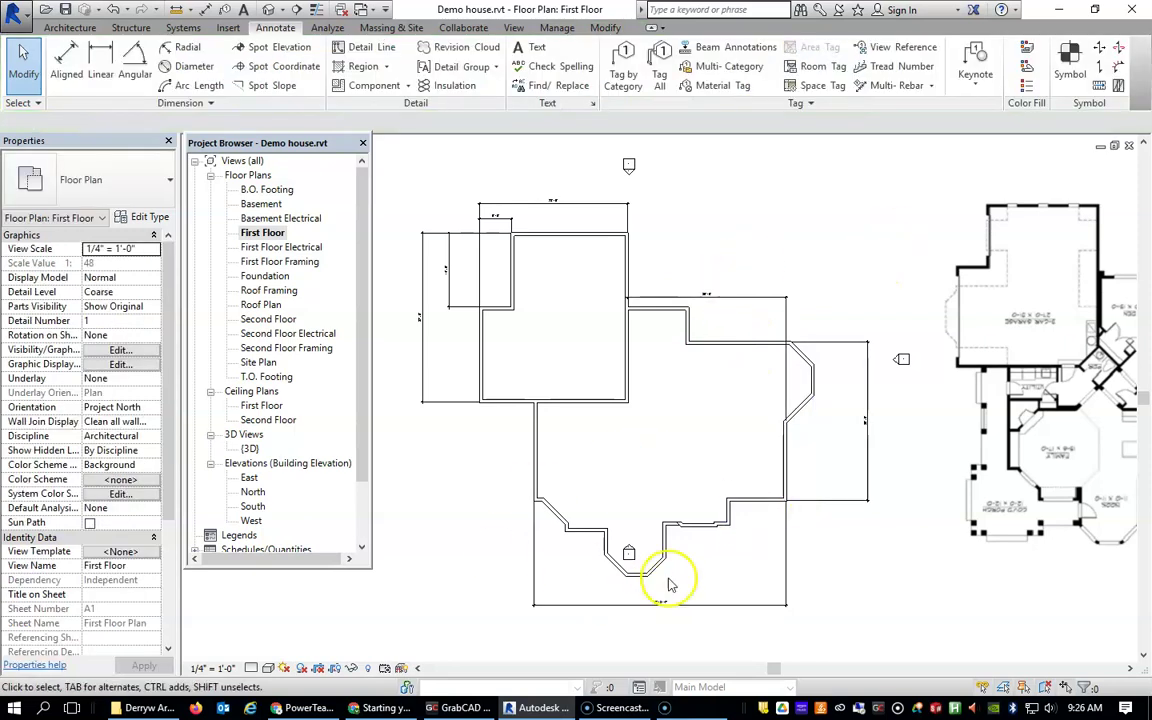
# Step: Move the main house's side wall below the garage by setting the overall width dimension to 48 feet again
pyautogui.scroll(-3, 673, 587)
pyautogui.scroll(5, 684, 592)
pyautogui.scroll(-4, 750, 660)
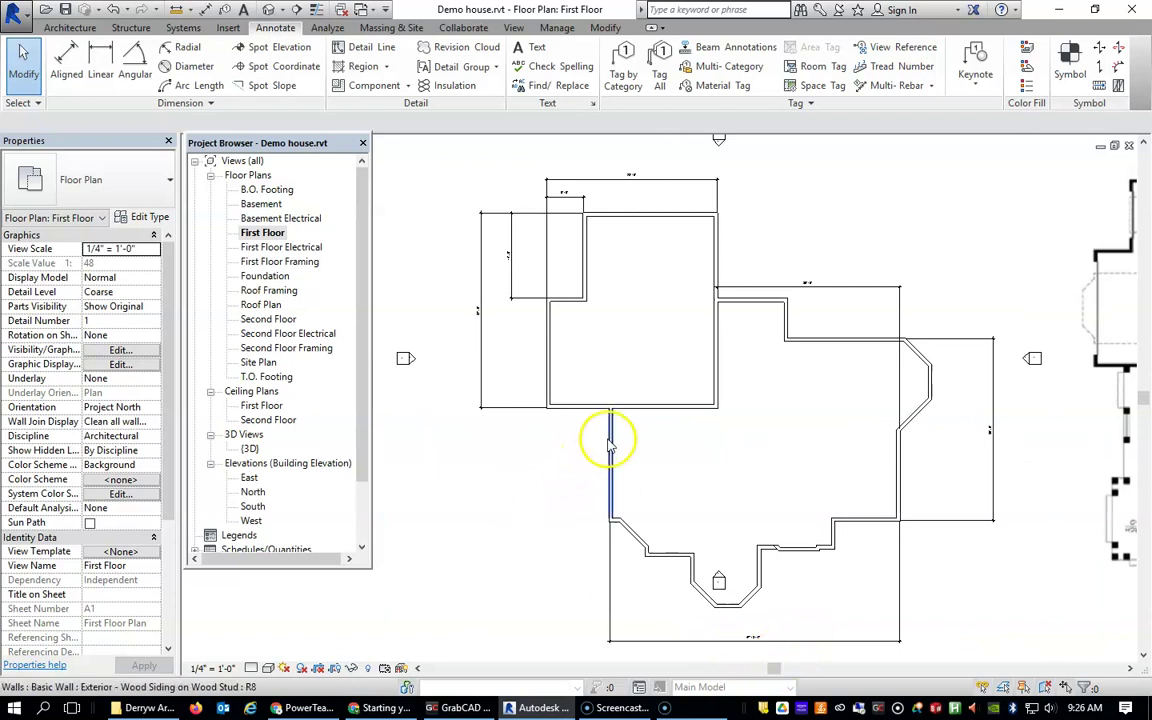
pyautogui.scroll(-1, 795, 652)
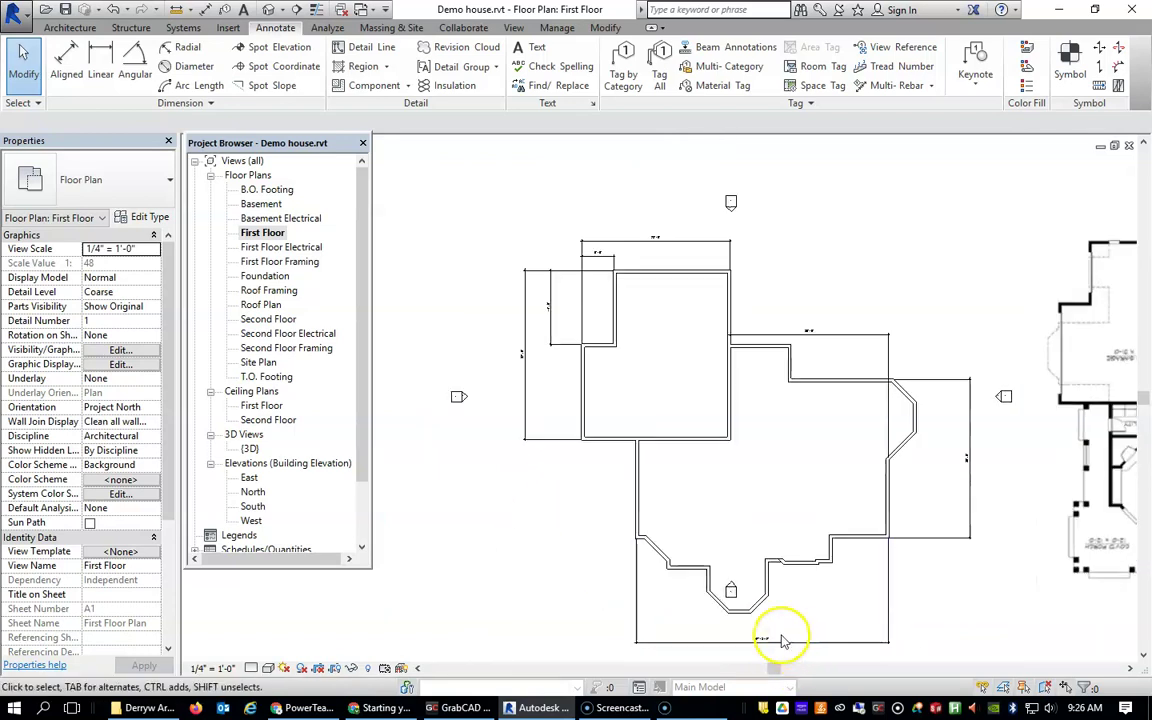
pyautogui.click(637, 500)
pyautogui.click(758, 628)
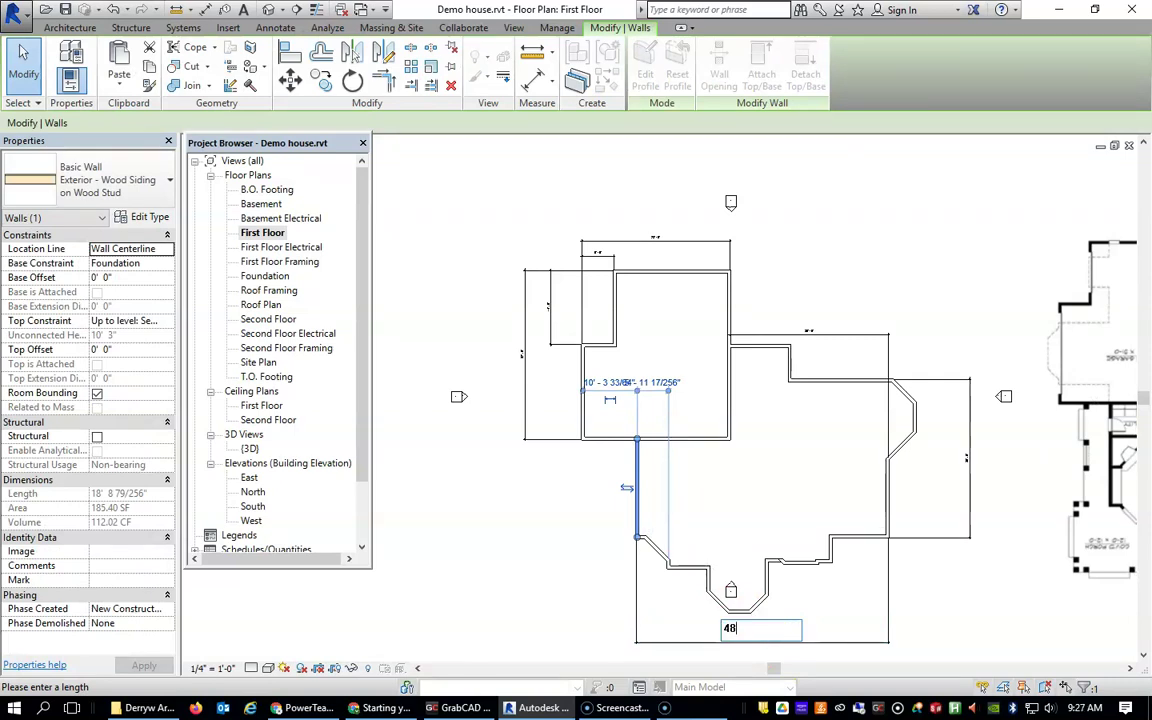
pyautogui.press('Return')
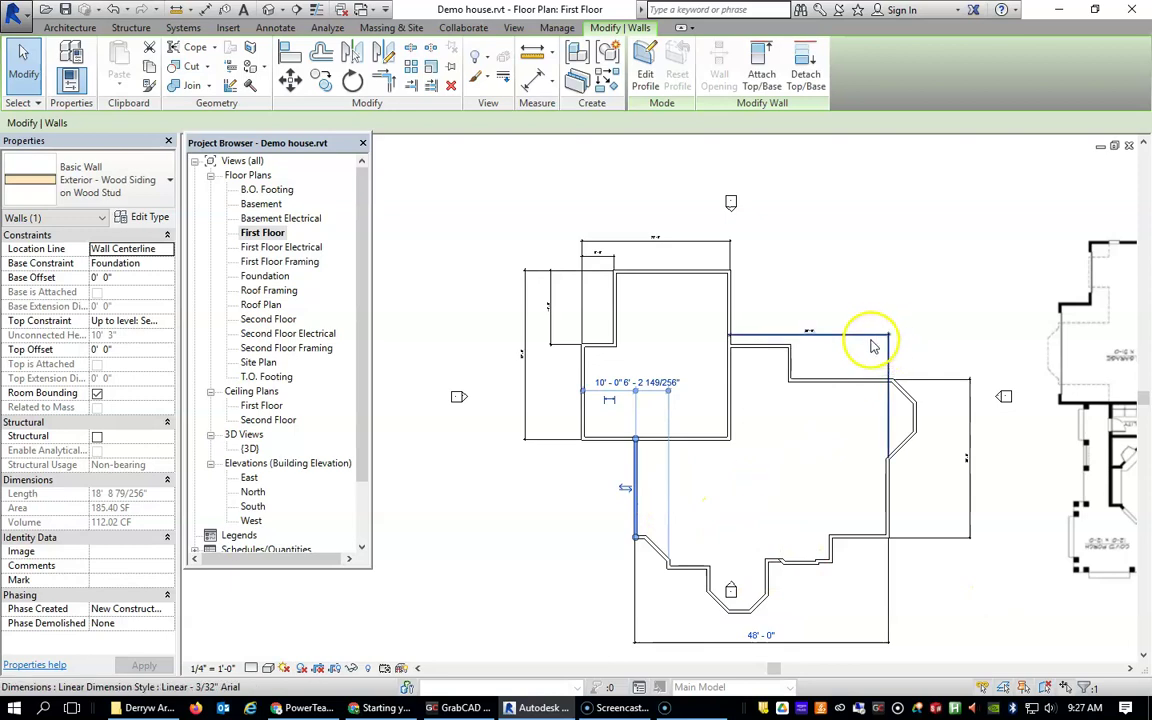
# Step: Check the main house's upper width, side depth and overall width dimensions one after another, leaving the selection clear
pyautogui.click(870, 341)
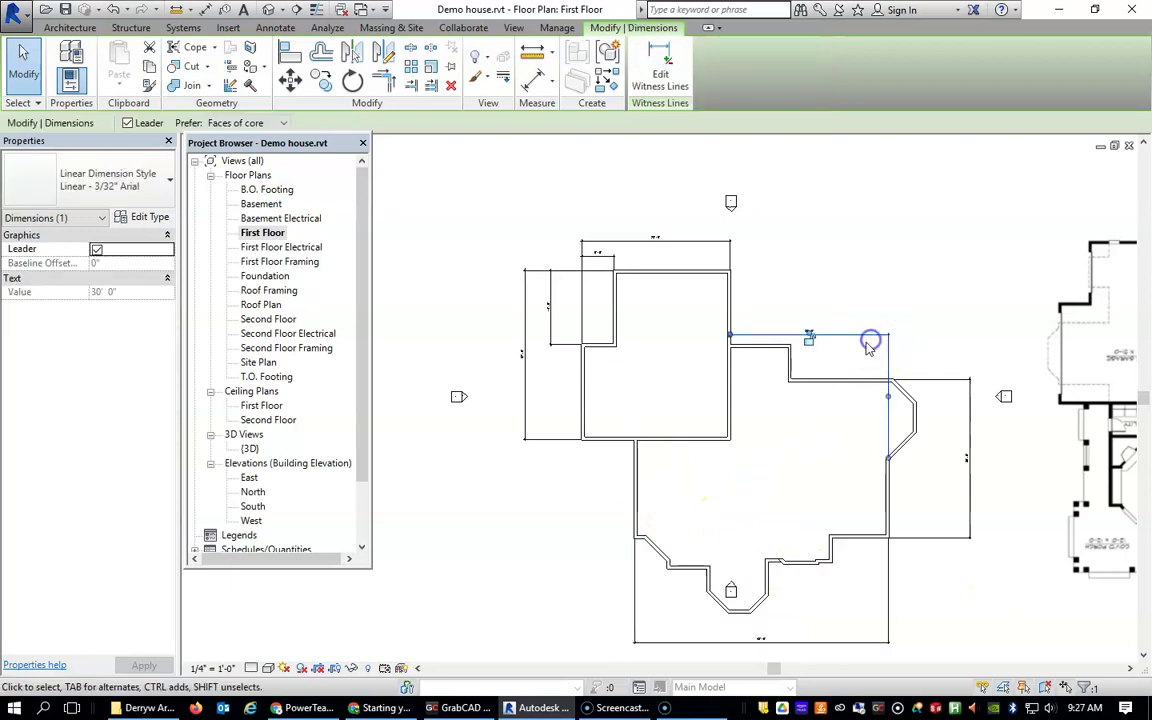
pyautogui.click(971, 466)
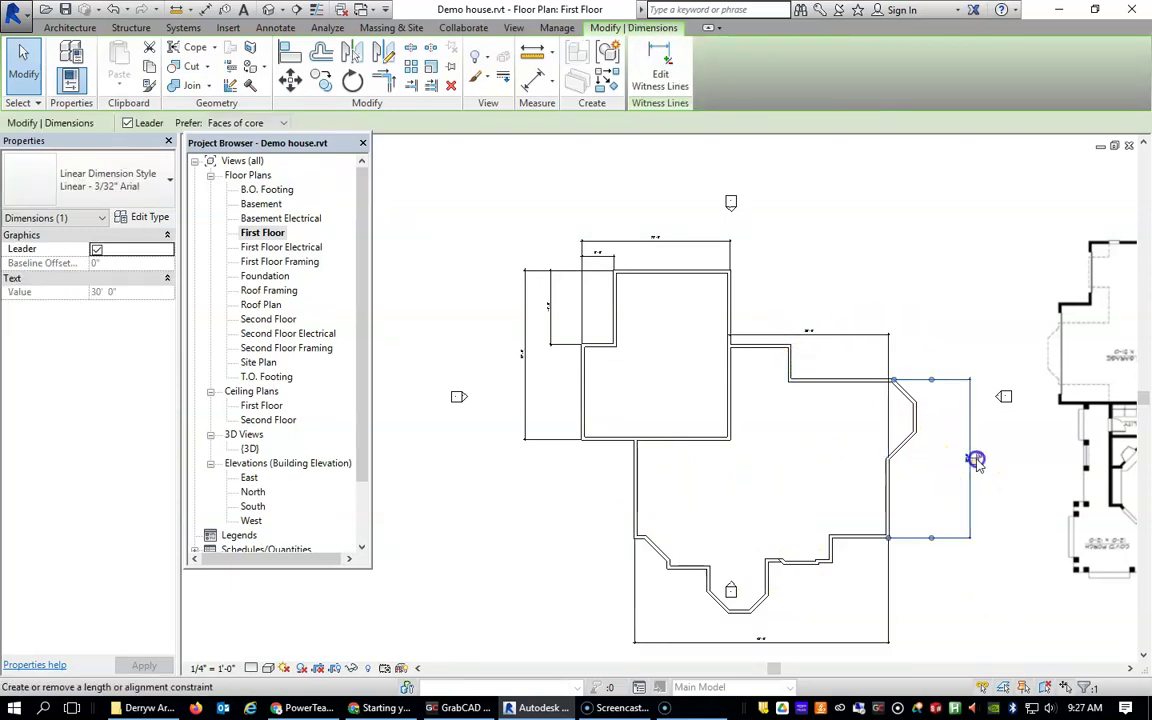
pyautogui.click(645, 512)
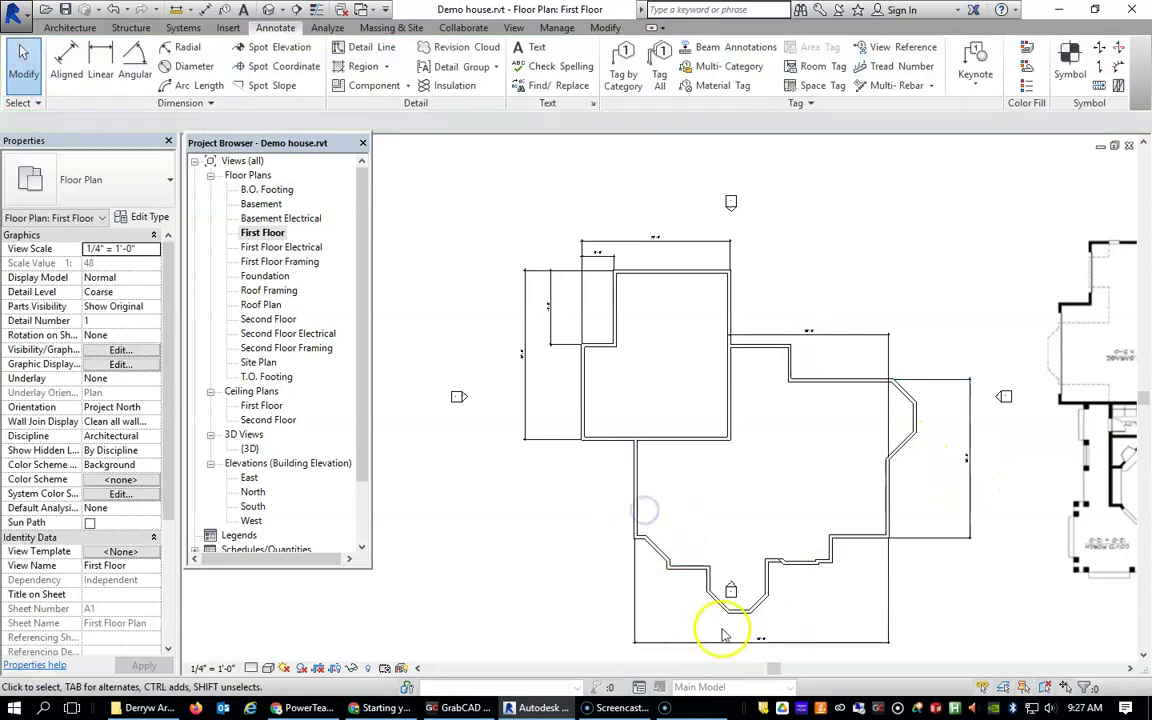
pyautogui.click(636, 517)
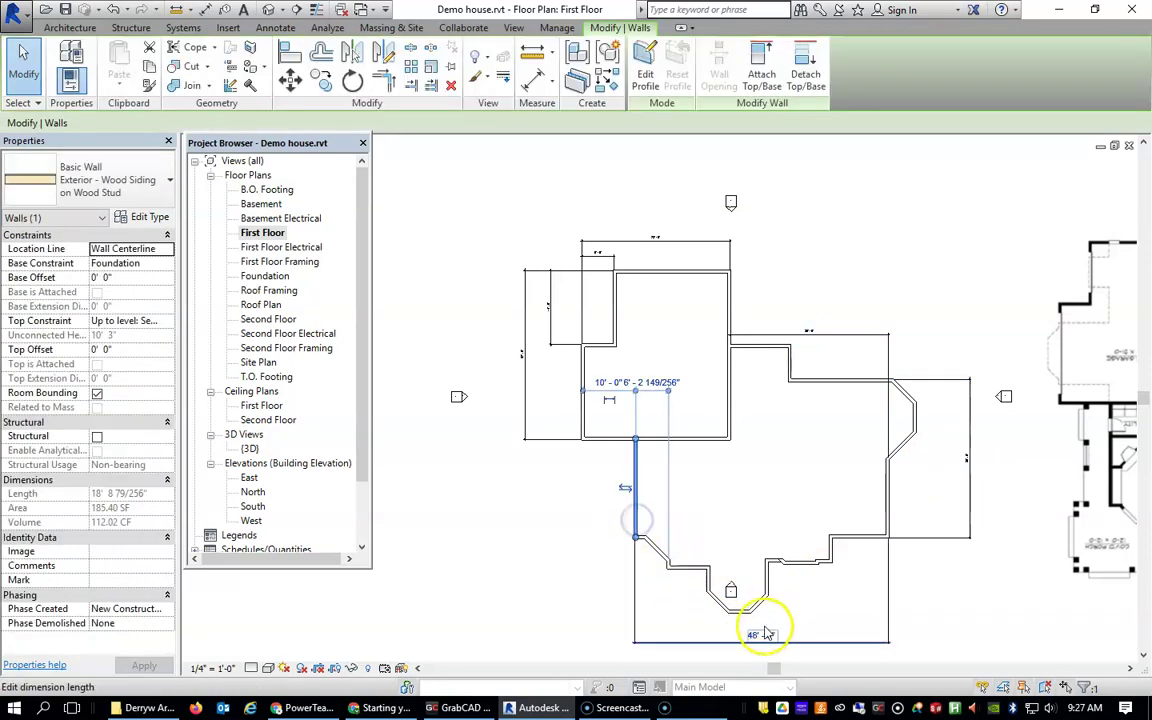
pyautogui.click(764, 635)
pyautogui.click(748, 535)
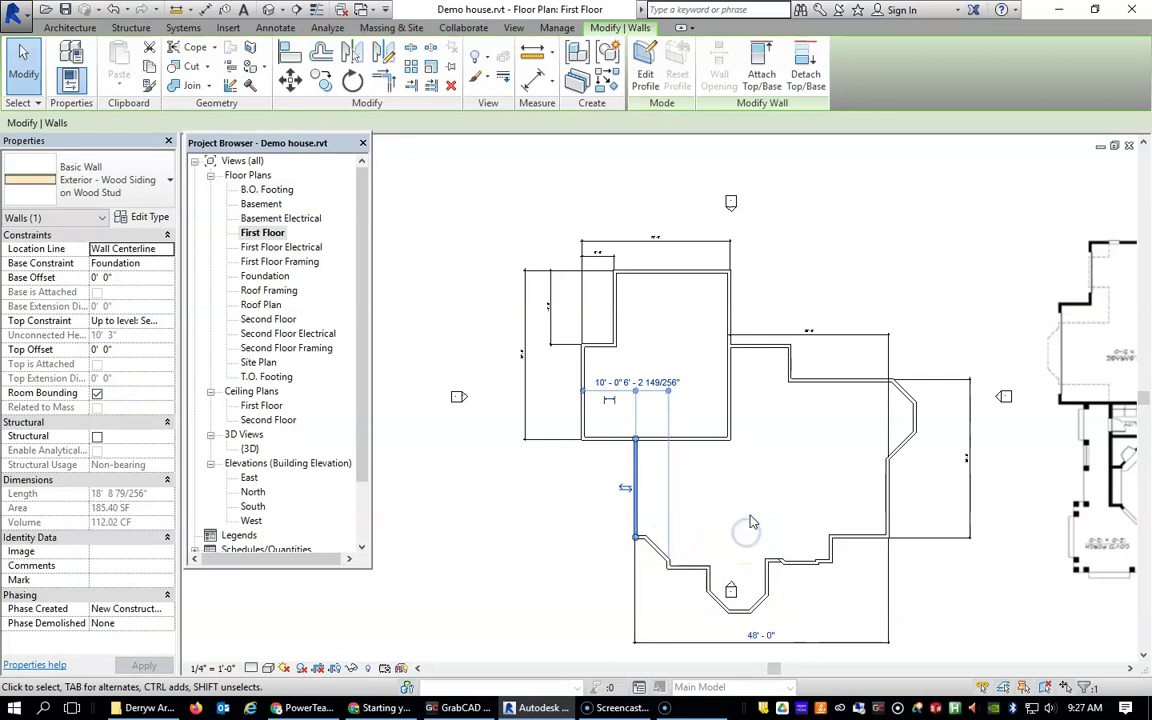
pyautogui.scroll(-1, 779, 521)
pyautogui.click(755, 513)
# Step: Examine the dimensioned main house outline, its overall width dimension and the angled side bay up close
pyautogui.scroll(2, 846, 437)
pyautogui.scroll(2, 796, 288)
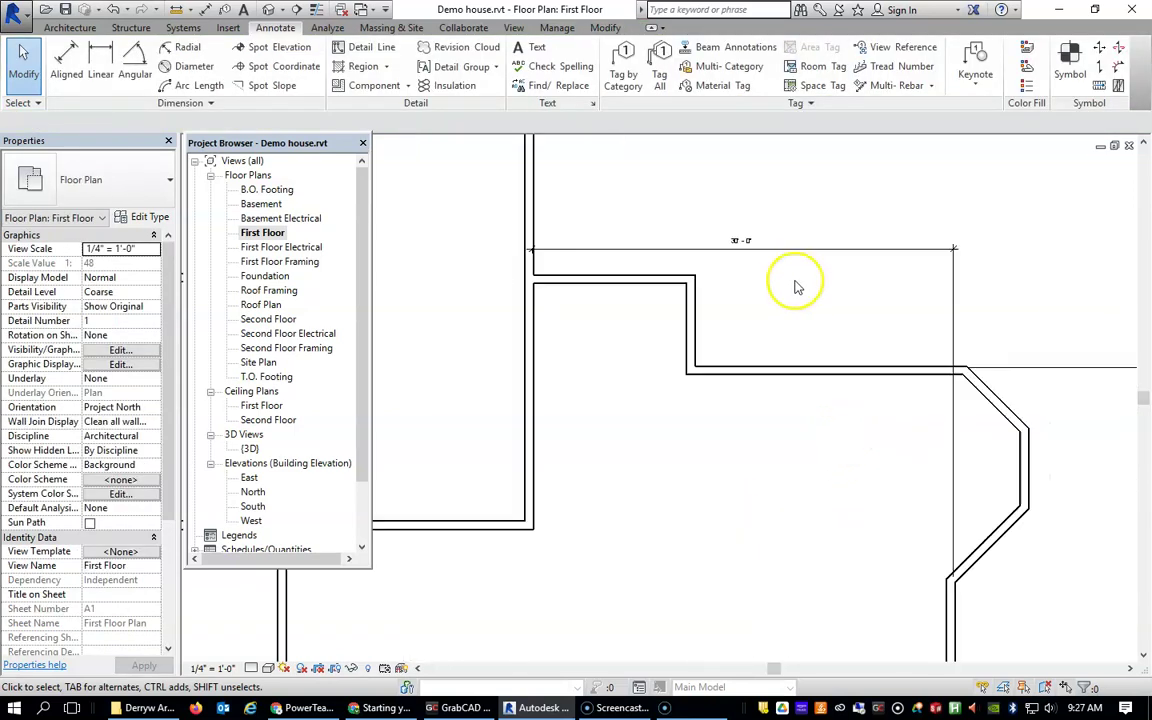
pyautogui.scroll(-2, 1018, 607)
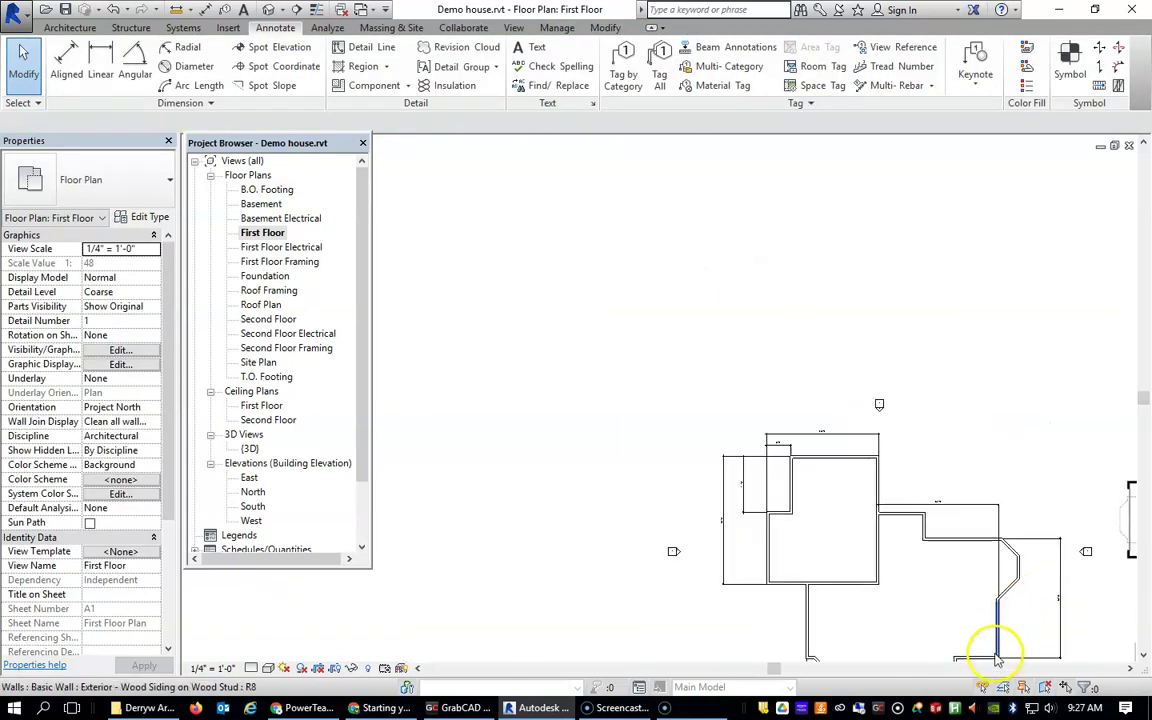
pyautogui.scroll(-2, 928, 411)
pyautogui.click(866, 499)
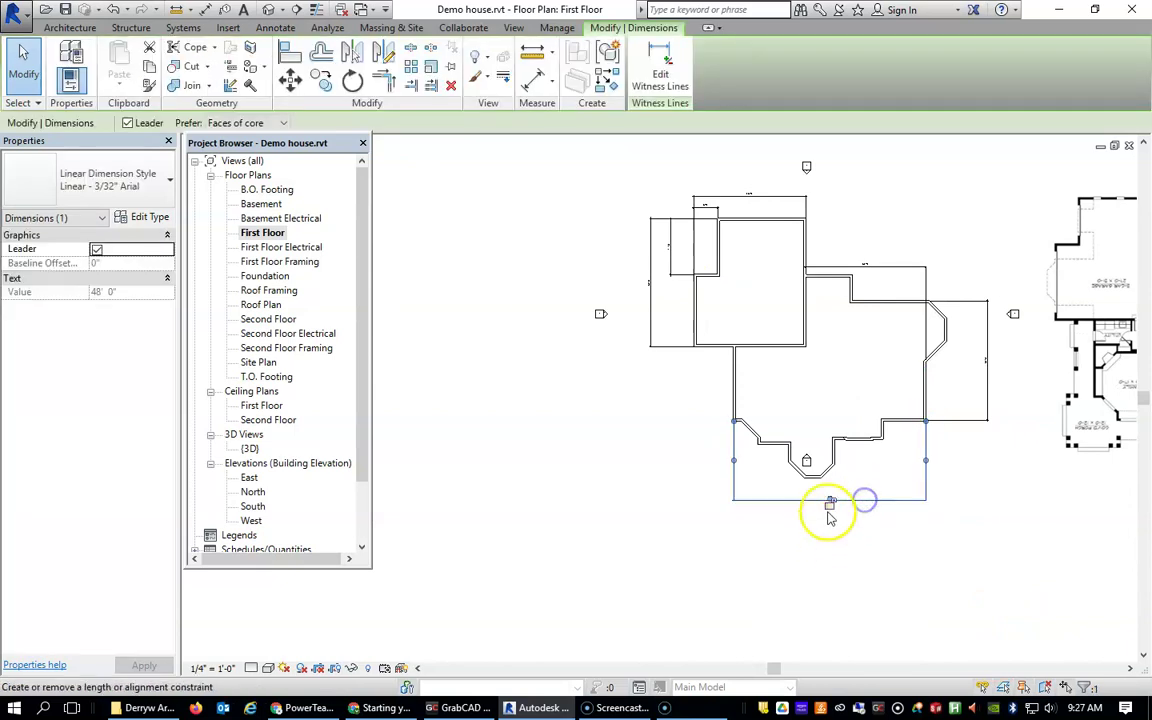
pyautogui.scroll(2, 908, 410)
pyautogui.moveTo(908, 401); pyautogui.dragTo(910, 527, button='middle')
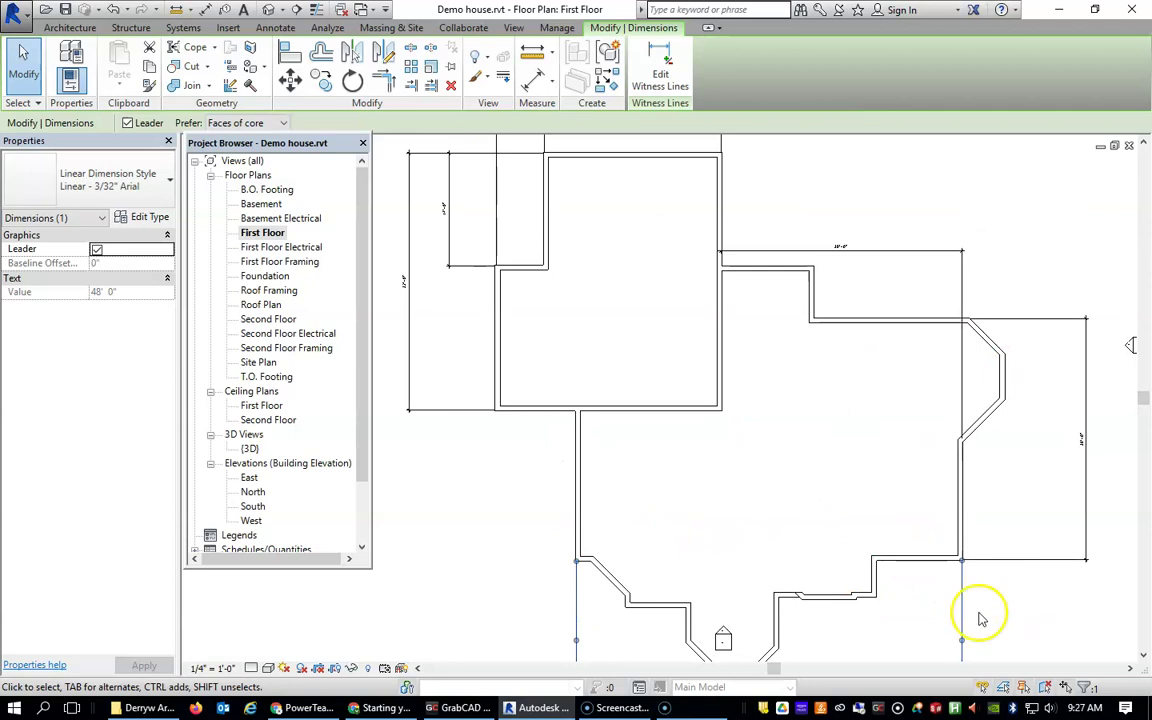
pyautogui.scroll(-2, 889, 573)
pyautogui.moveTo(888, 573); pyautogui.dragTo(763, 501, button='middle')
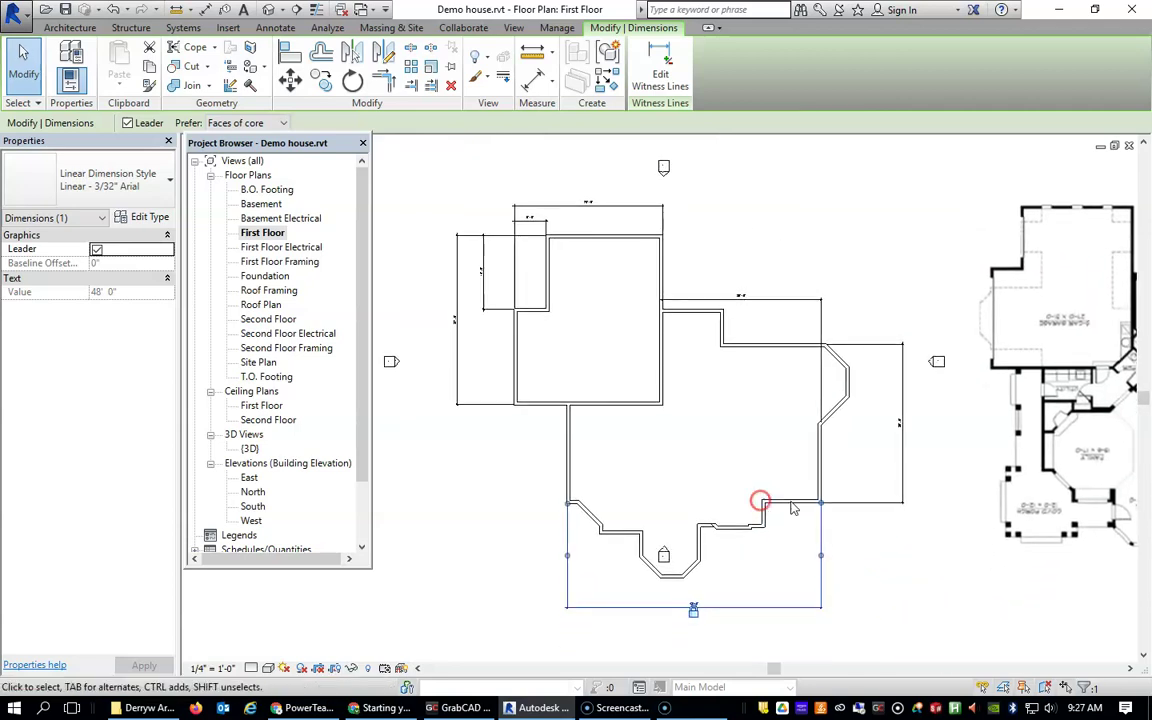
pyautogui.scroll(6, 848, 457)
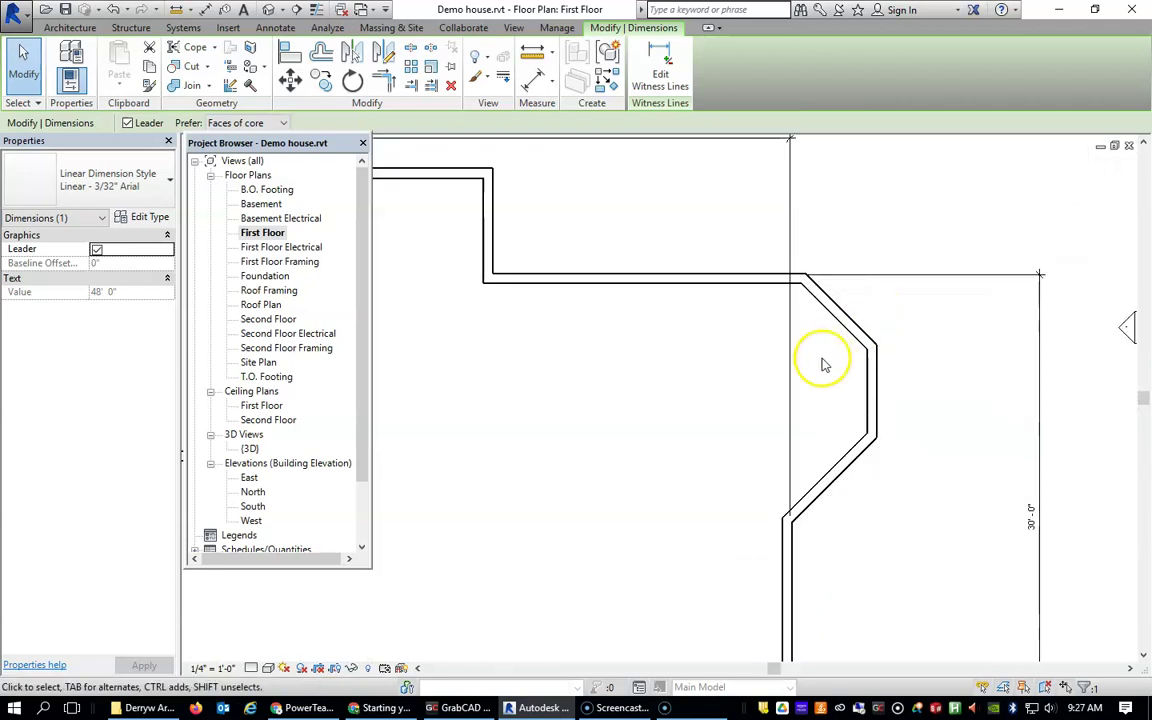
pyautogui.scroll(-4, 848, 483)
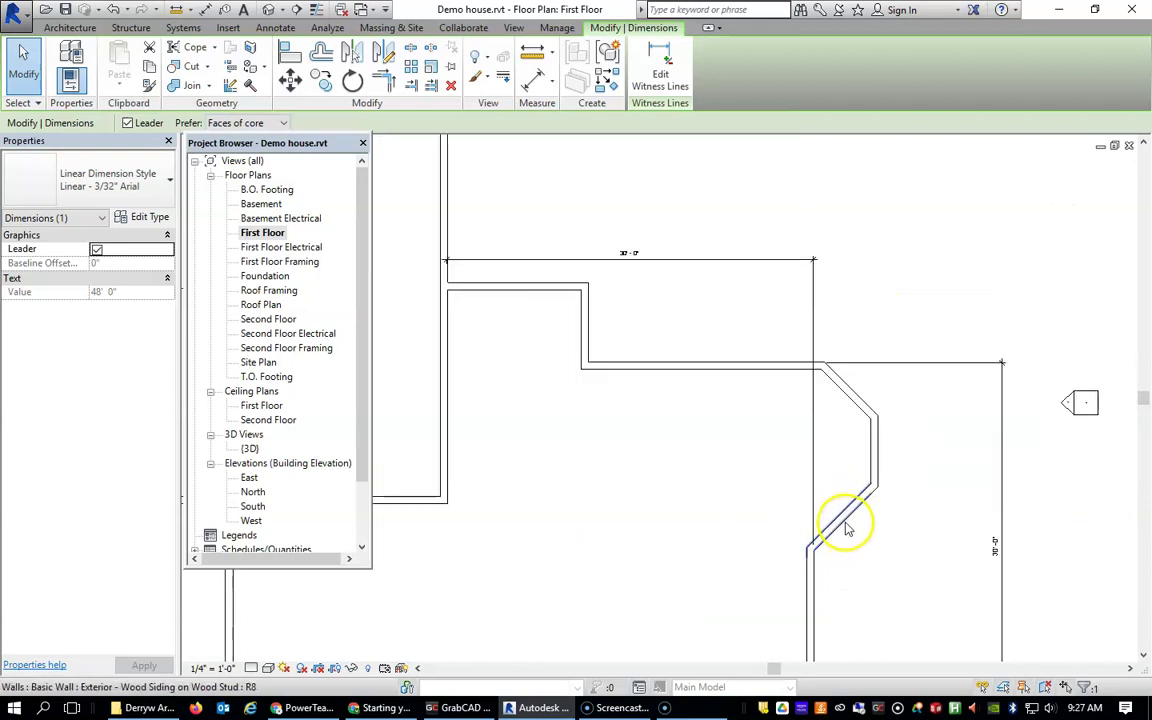
pyautogui.scroll(-2, 845, 552)
pyautogui.scroll(3, 842, 564)
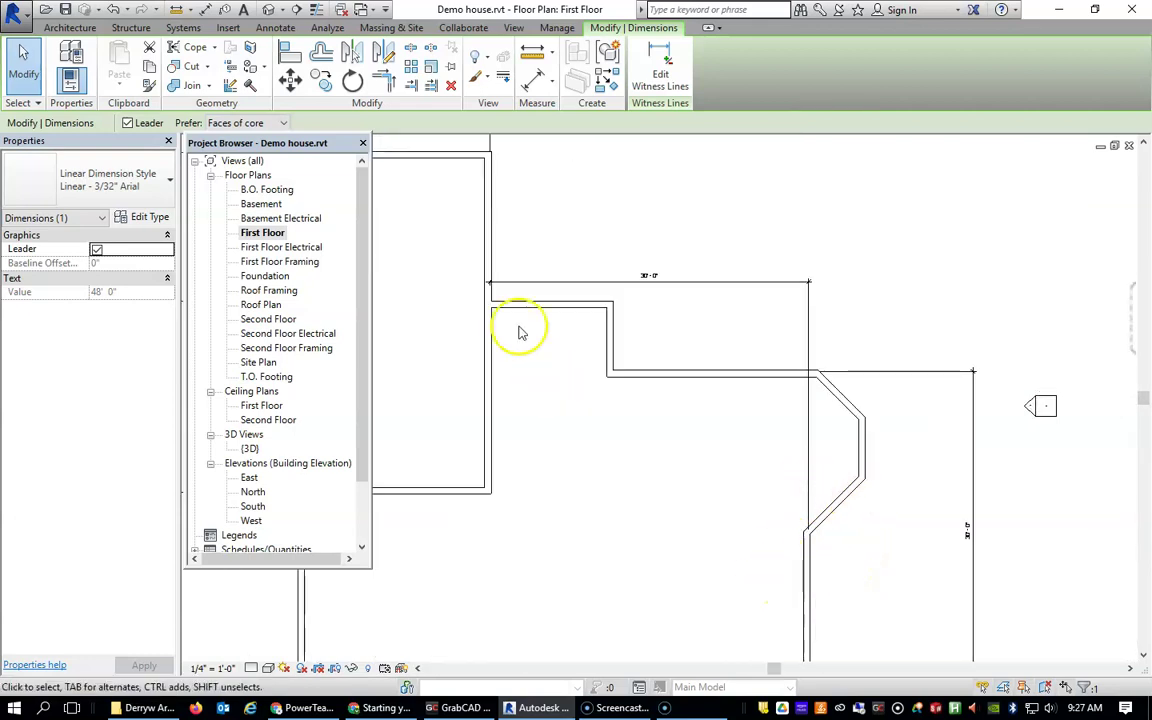
# Step: Add an angular dimension between the side bay's lower angled wall and the main house's far side wall, placed inside the bay
pyautogui.click(273, 28)
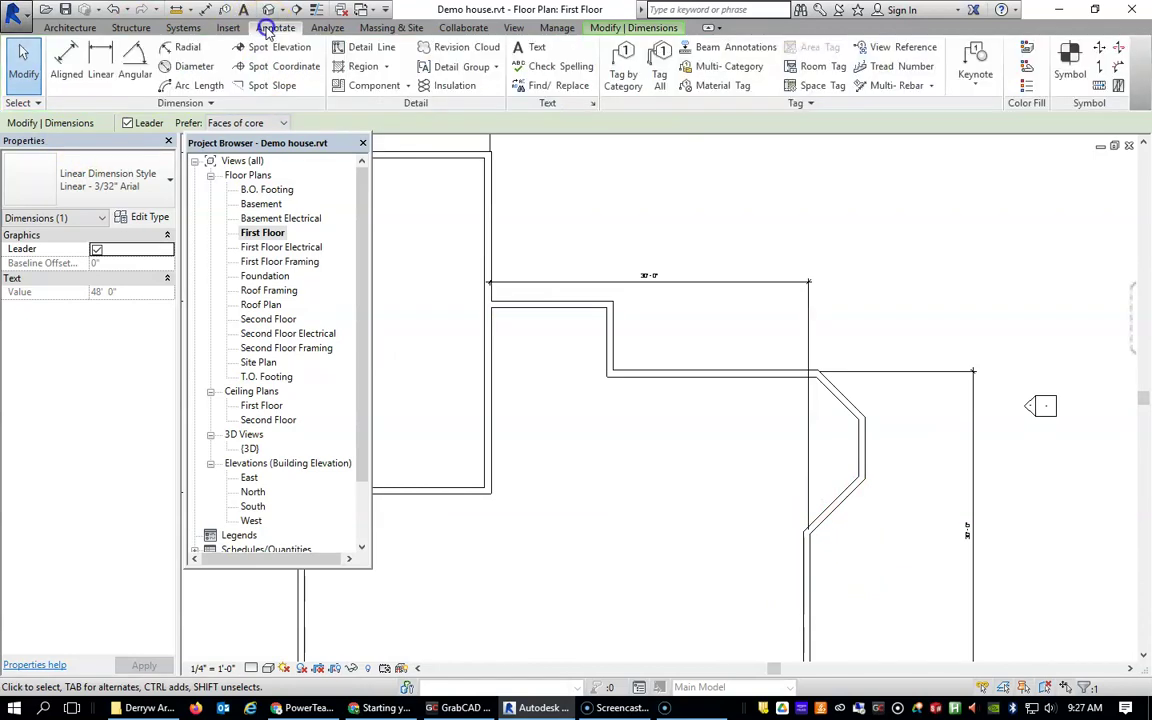
pyautogui.click(134, 62)
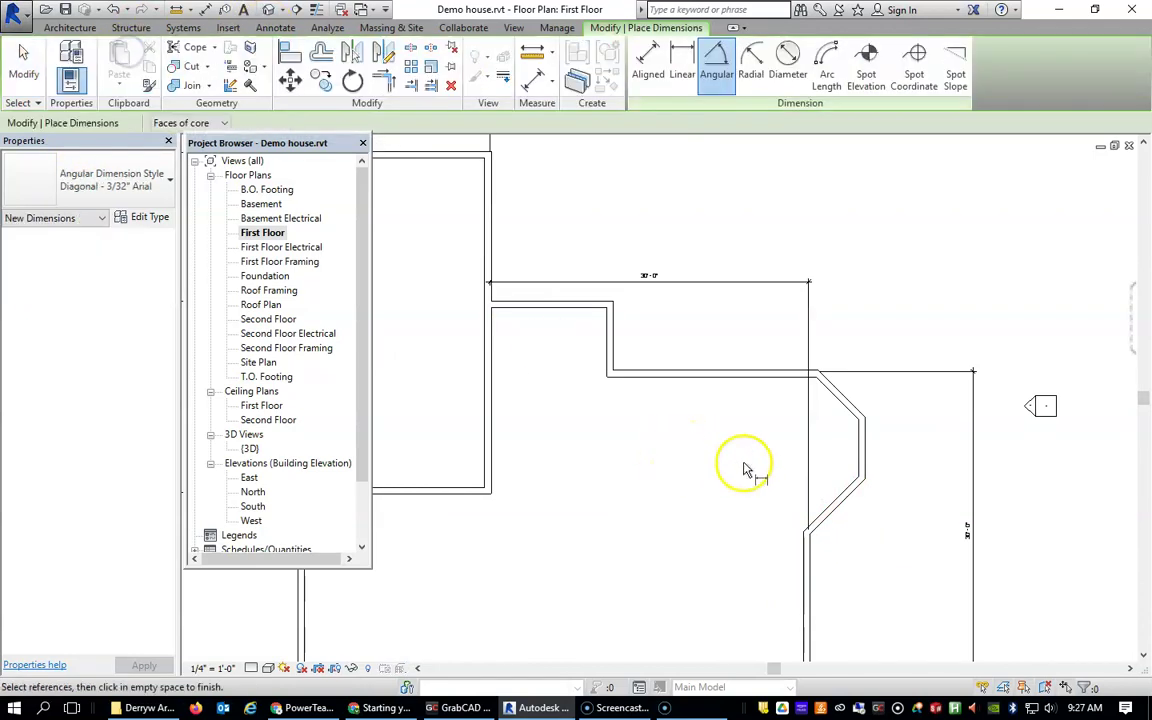
pyautogui.click(832, 505)
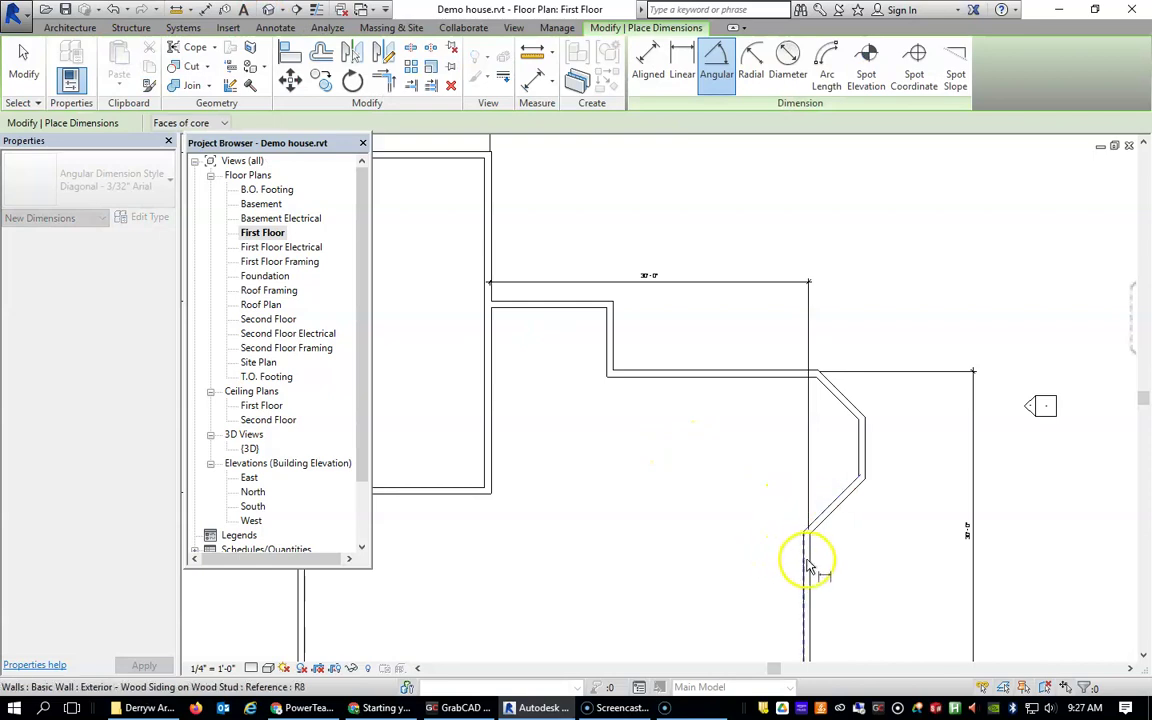
pyautogui.click(808, 562)
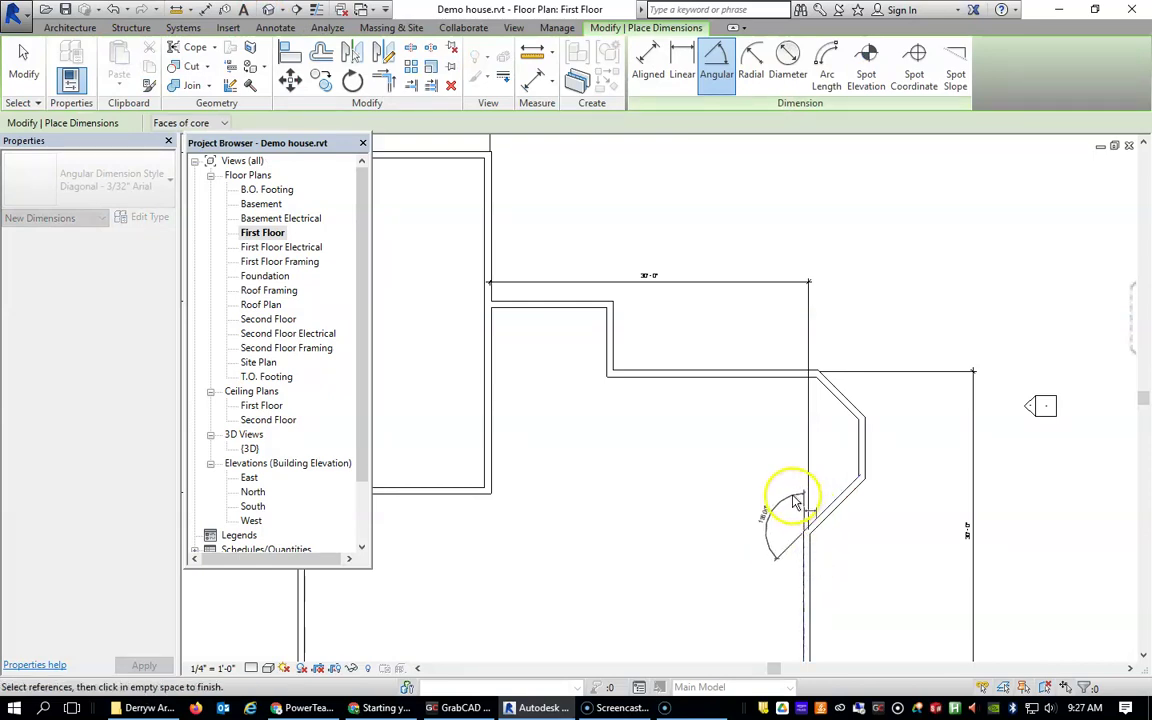
pyautogui.click(825, 492)
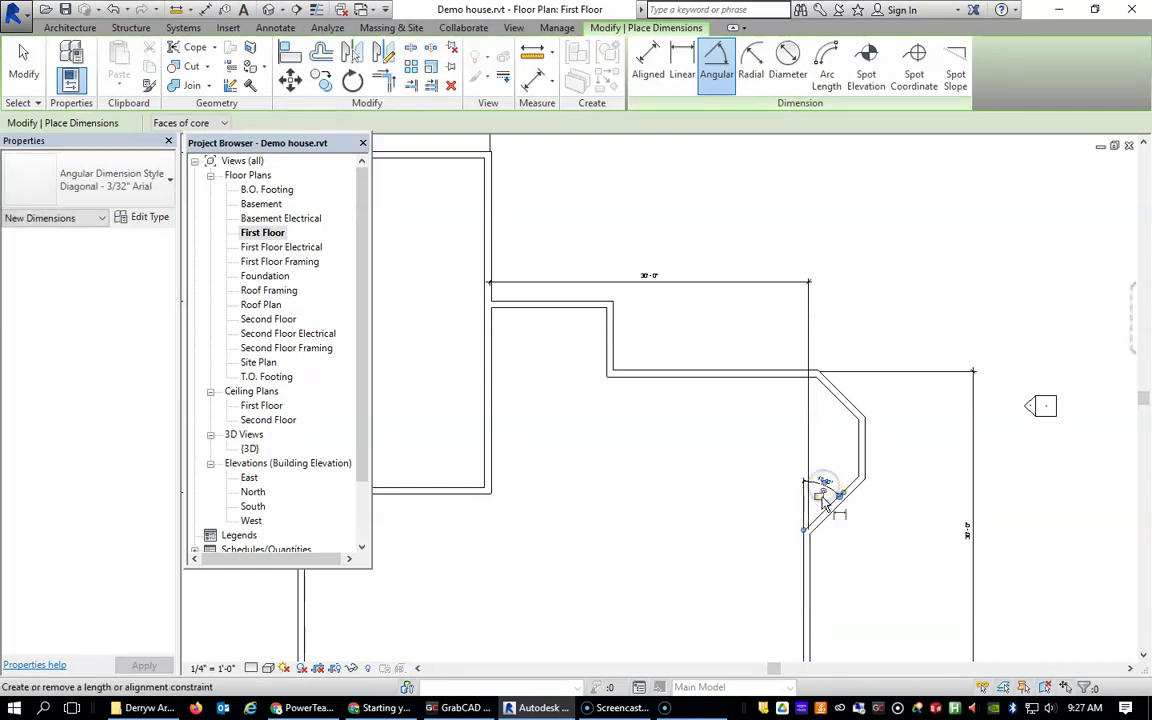
pyautogui.scroll(-1, 828, 505)
pyautogui.scroll(2, 829, 504)
pyautogui.scroll(2, 833, 503)
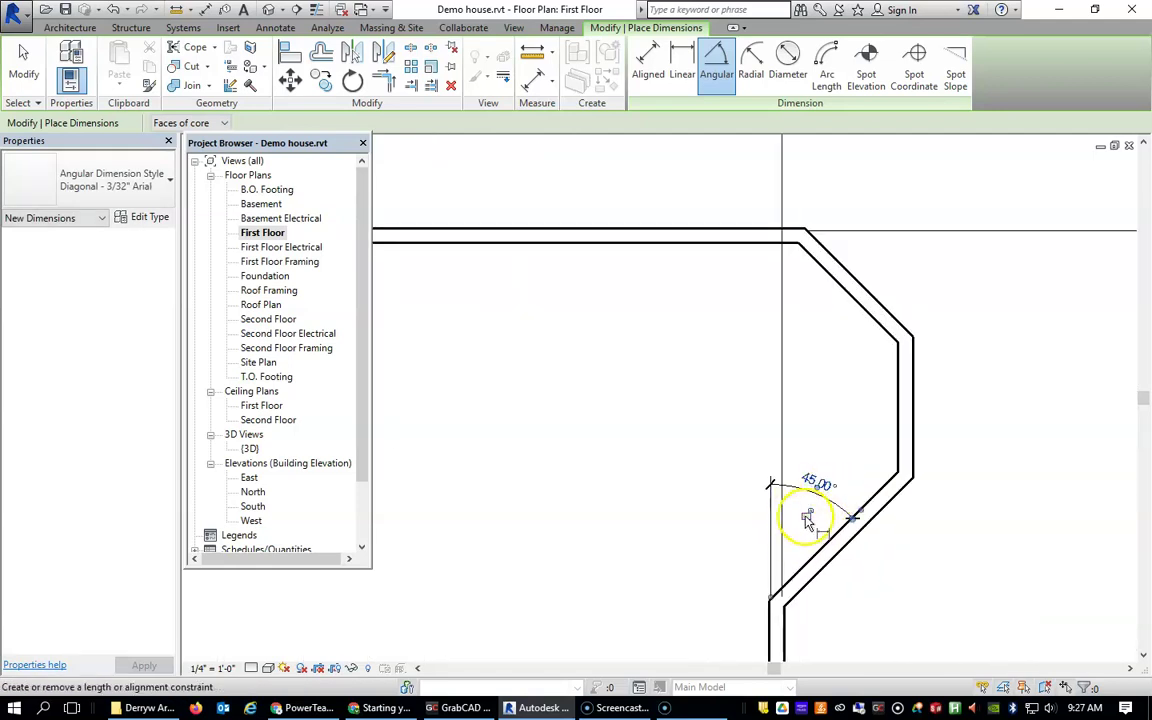
# Step: Add an angular dimension between the side bay's upper angled wall and the main house's upper wall, and lock that angle
pyautogui.click(843, 293)
pyautogui.click(743, 246)
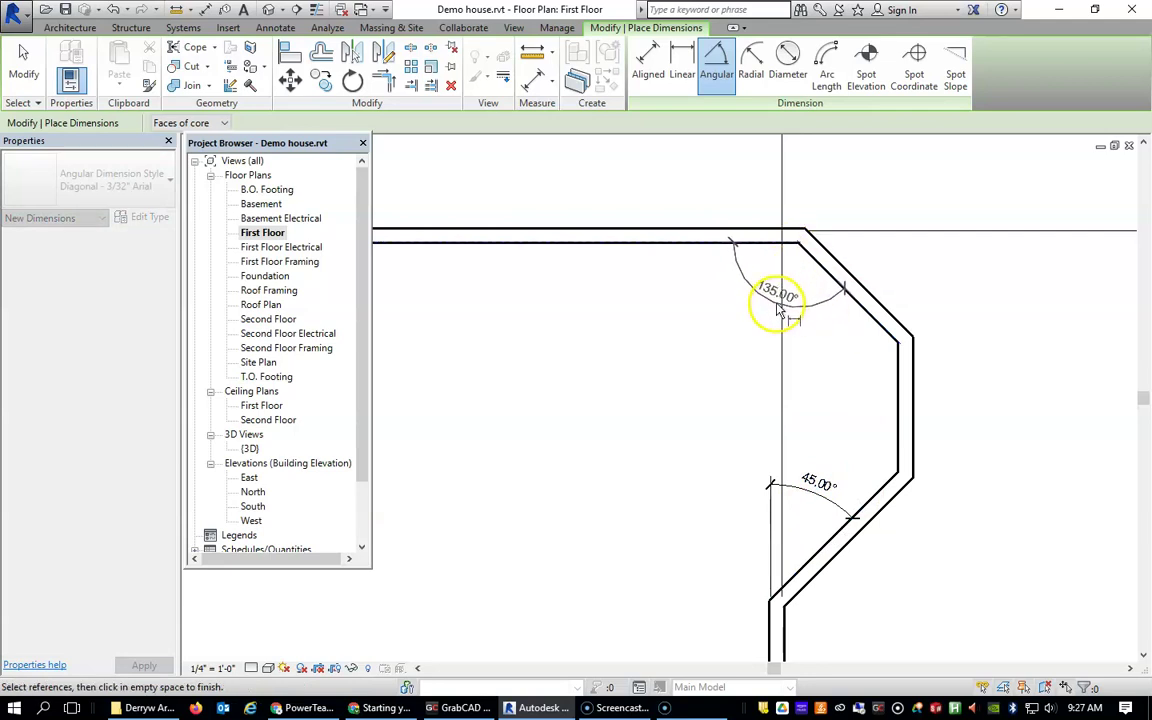
pyautogui.click(760, 306)
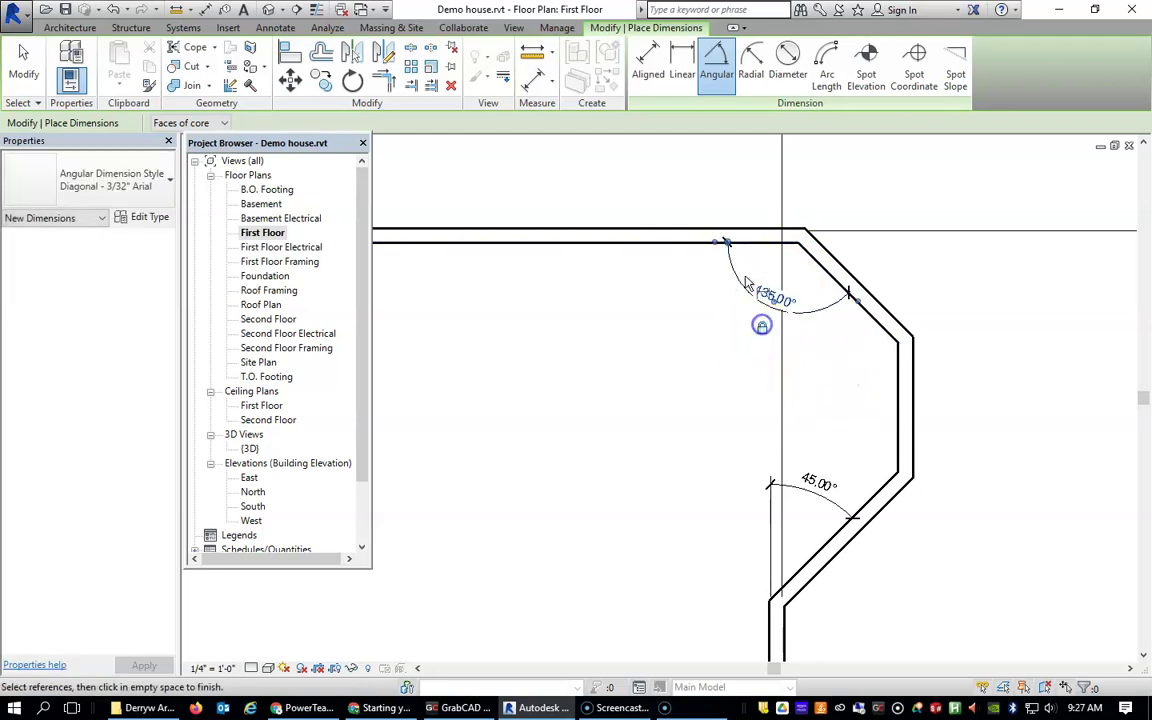
pyautogui.scroll(-2, 812, 386)
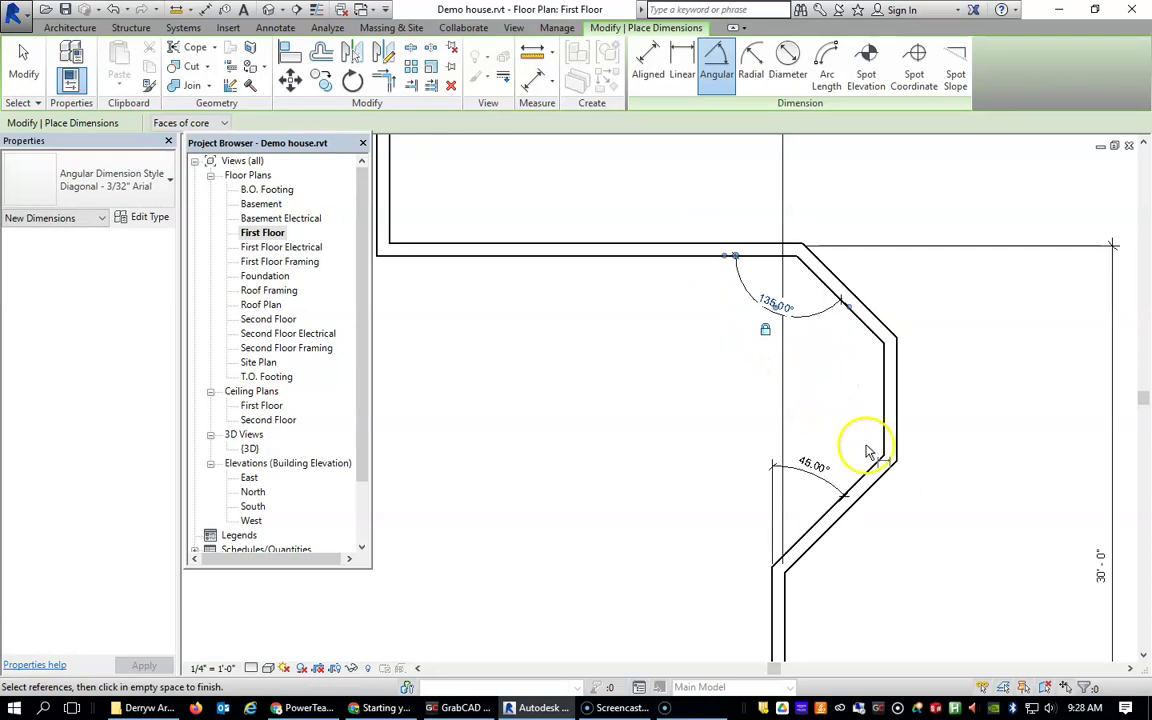
pyautogui.scroll(3, 874, 527)
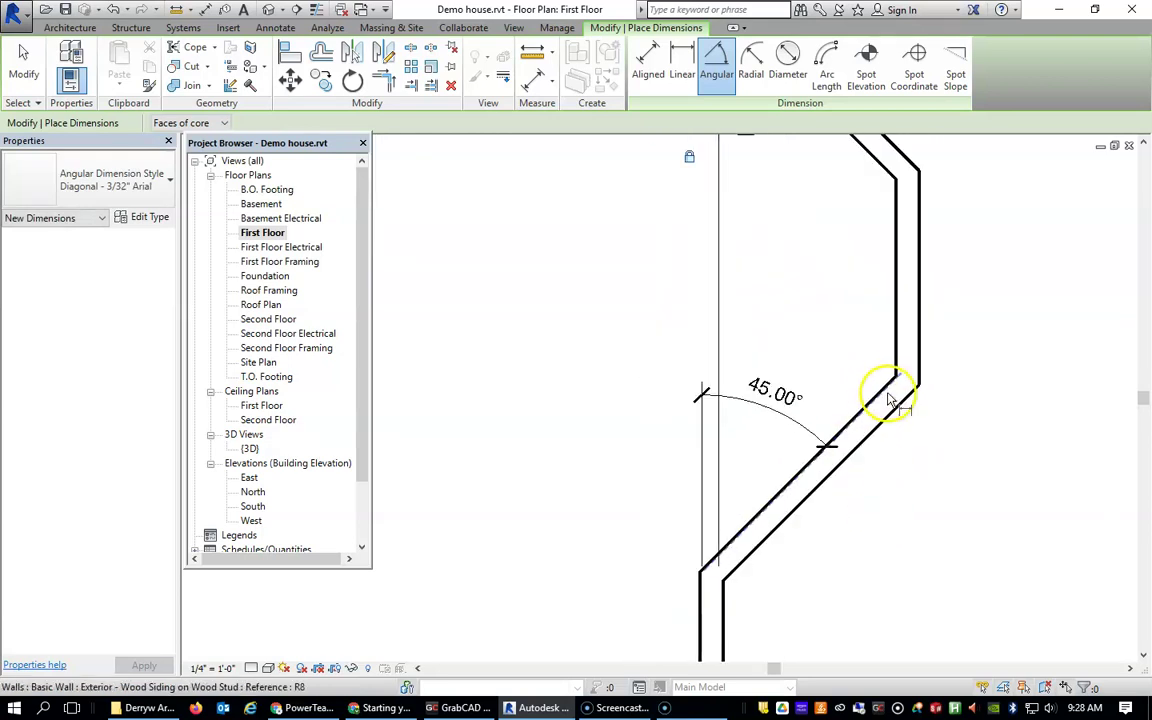
pyautogui.click(890, 400)
pyautogui.scroll(-3, 885, 399)
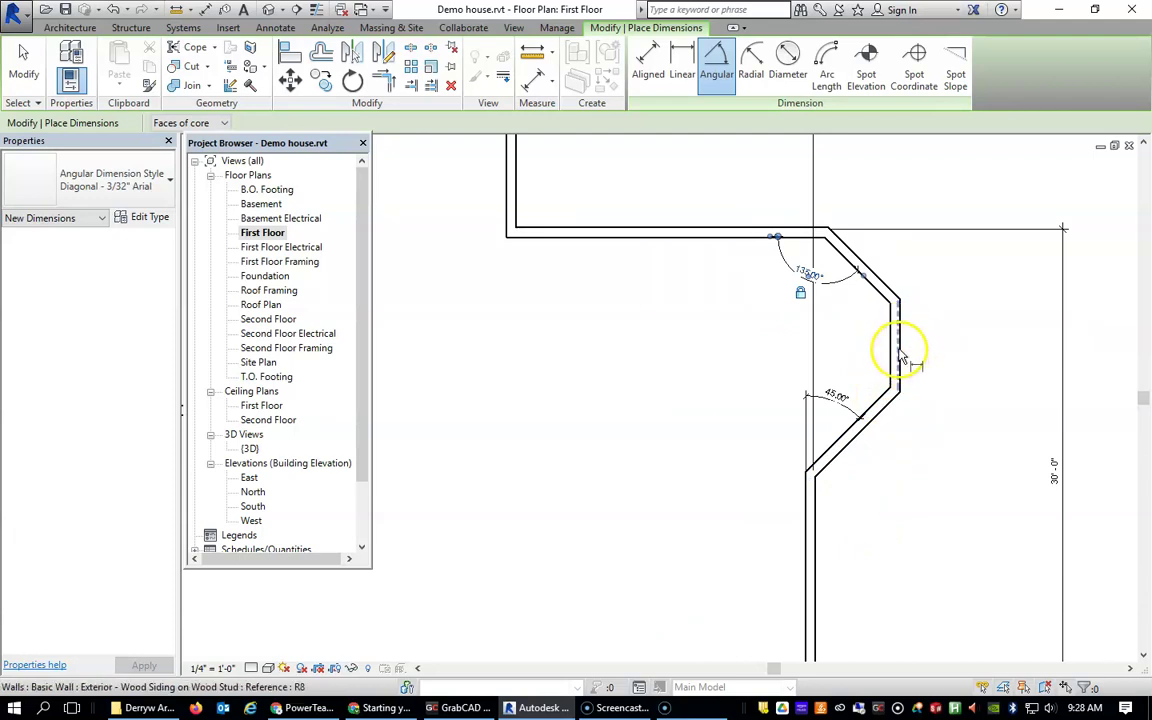
pyautogui.click(814, 568)
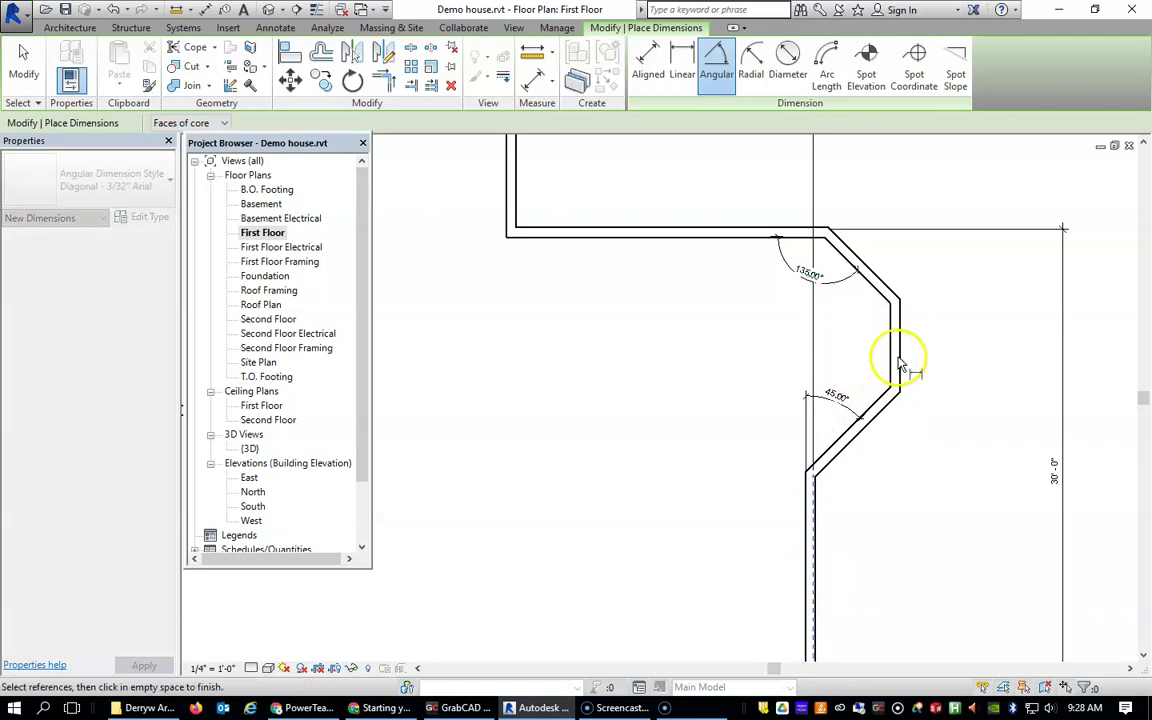
# Step: Add an aligned dimension from the main house's far side wall to the side bay's outer wall, placed just below the bay
pyautogui.click(262, 28)
pyautogui.click(67, 60)
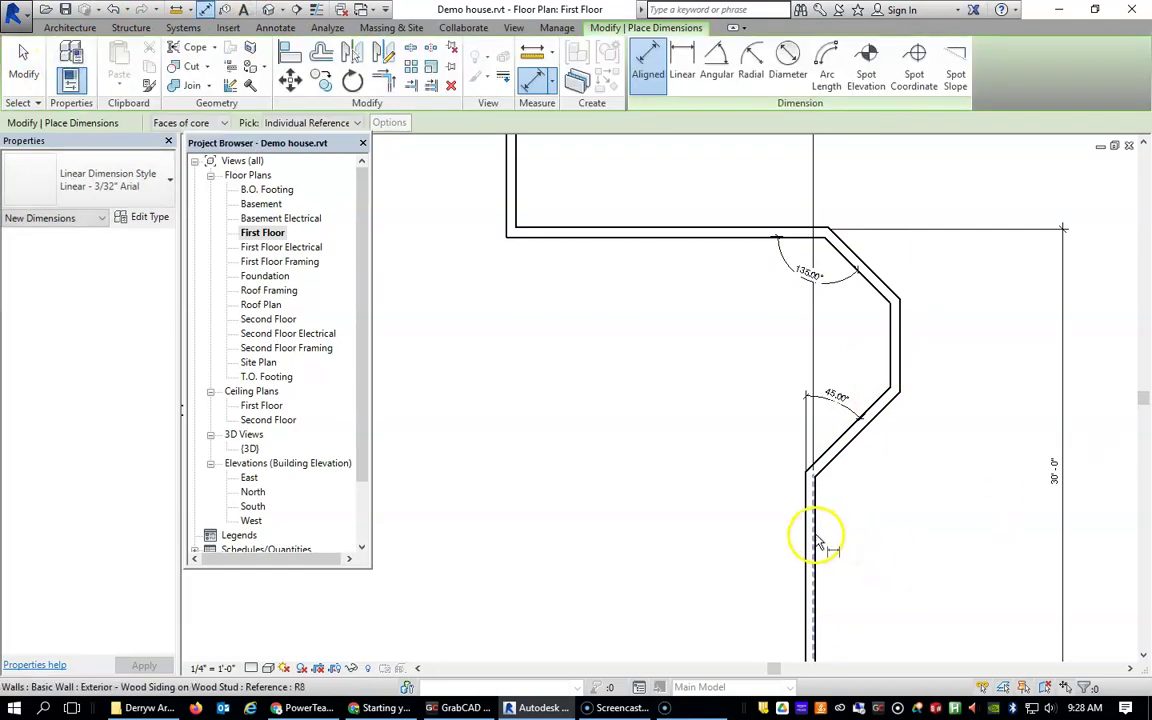
pyautogui.click(814, 533)
pyautogui.click(897, 355)
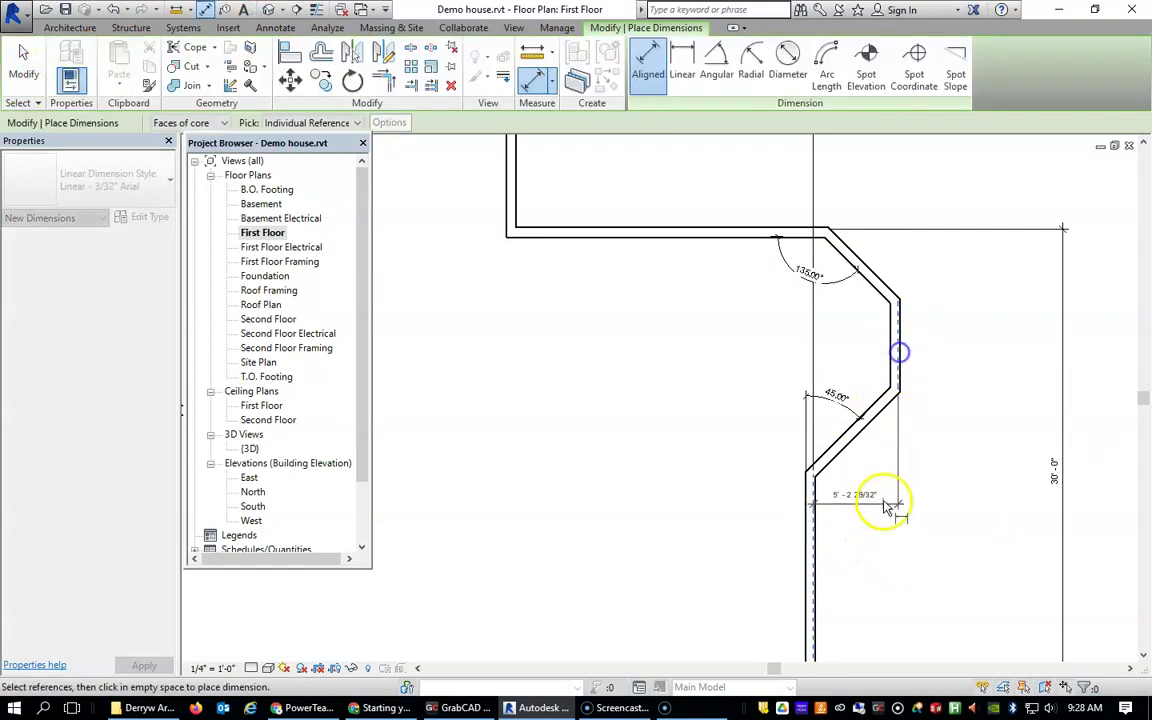
pyautogui.click(877, 540)
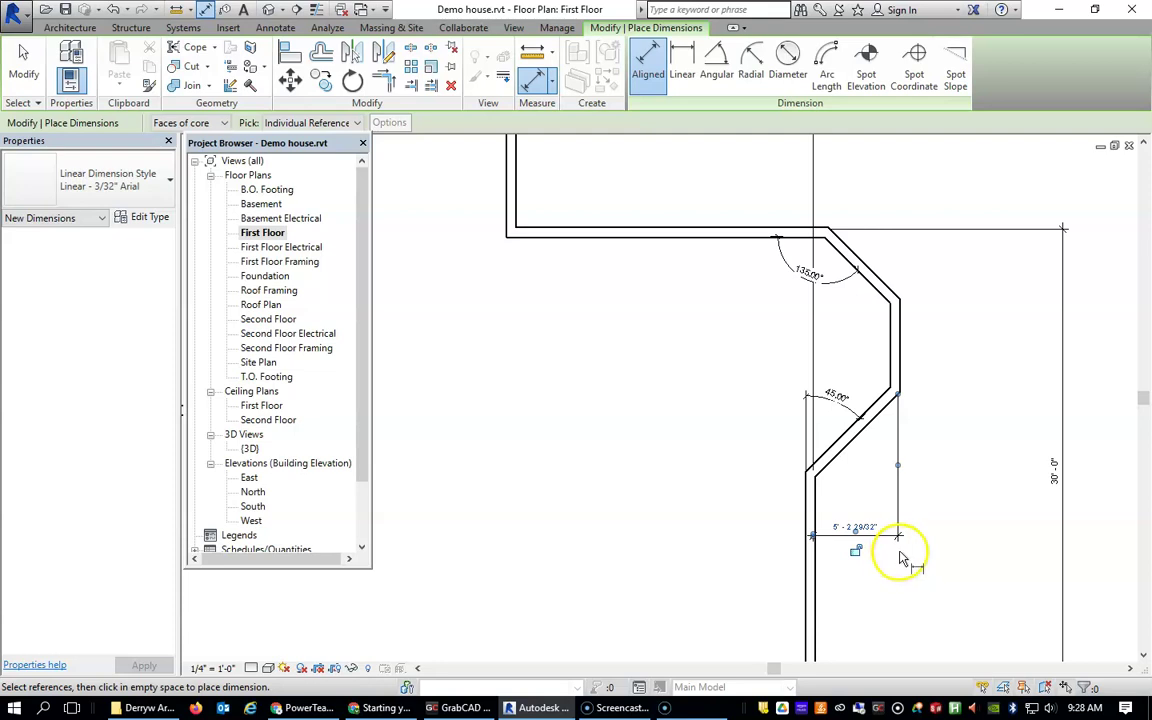
pyautogui.click(24, 62)
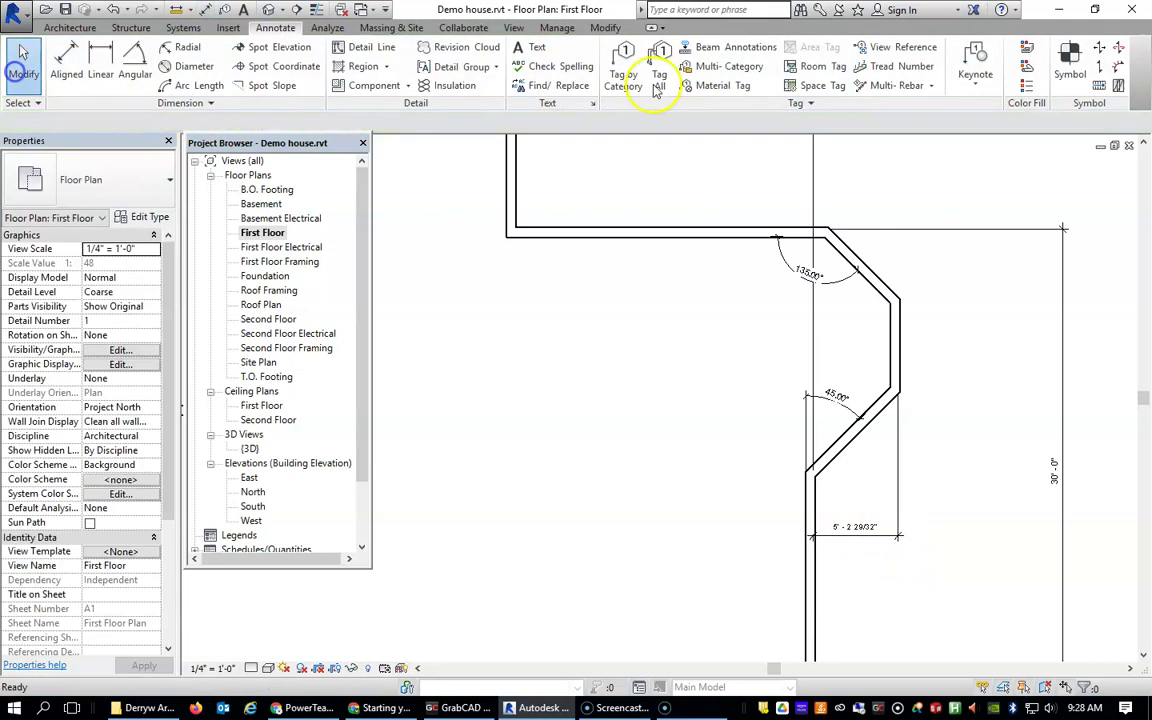
# Step: Set the side bay's depth to 5' by repositioning its outer wall through the new aligned dimension, and clear the selection
pyautogui.click(898, 349)
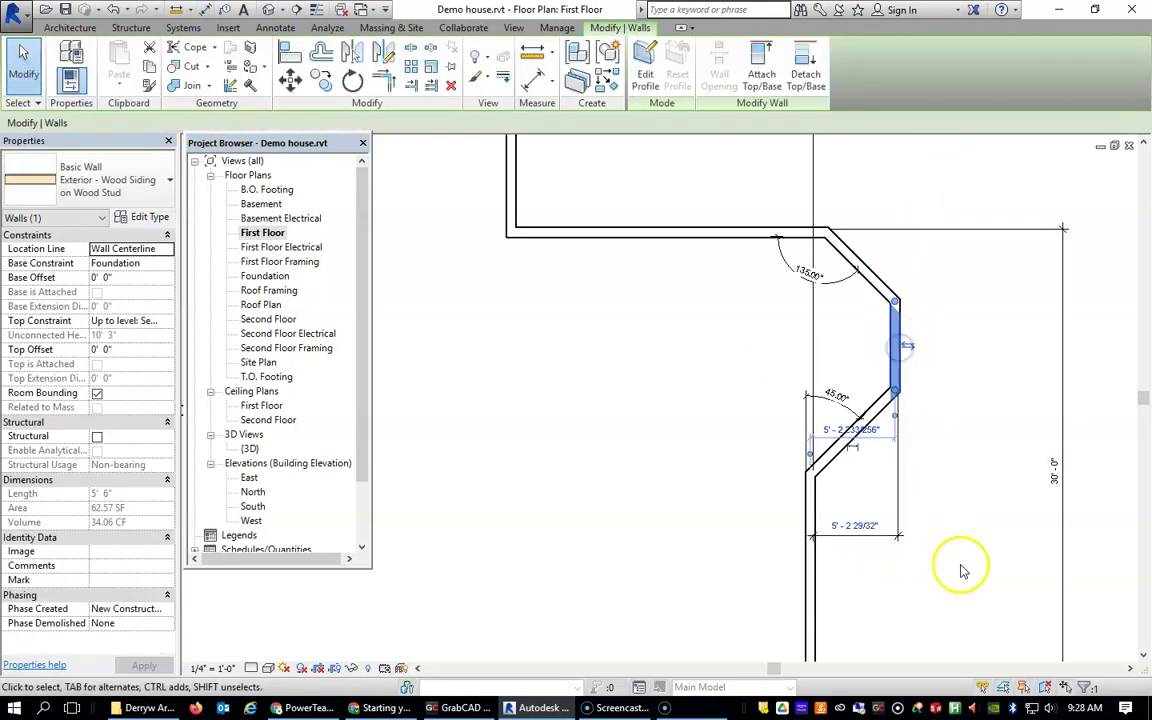
pyautogui.click(856, 526)
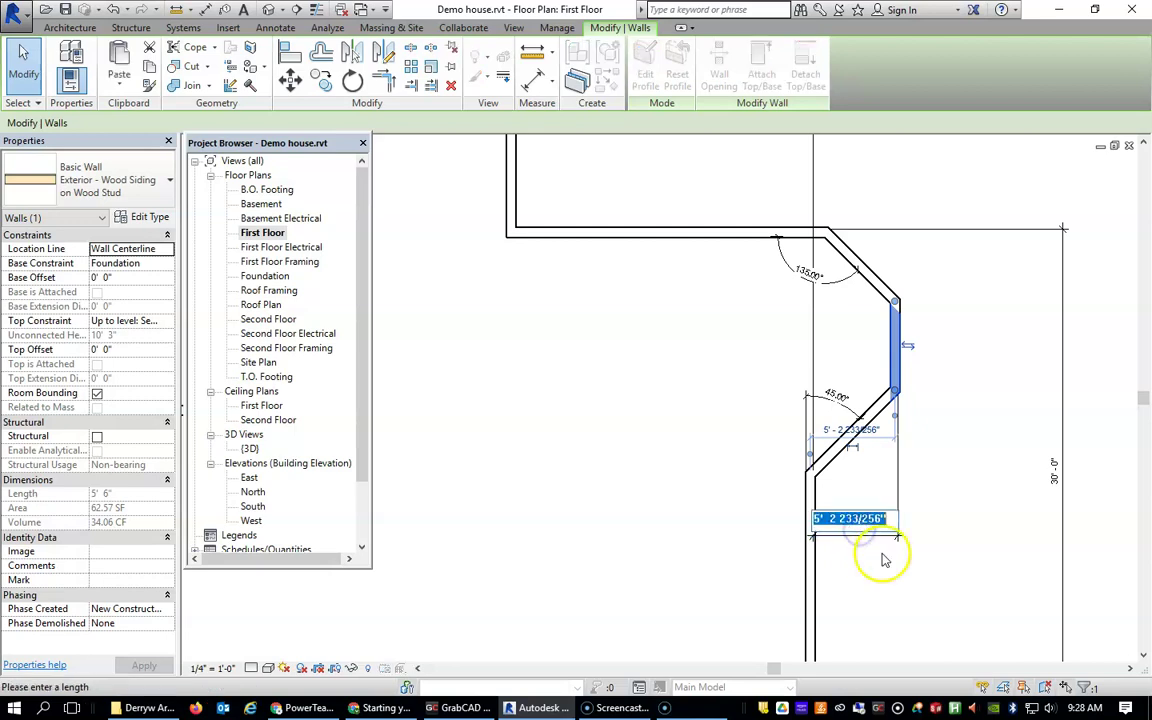
pyautogui.write('5')
pyautogui.press('Return')
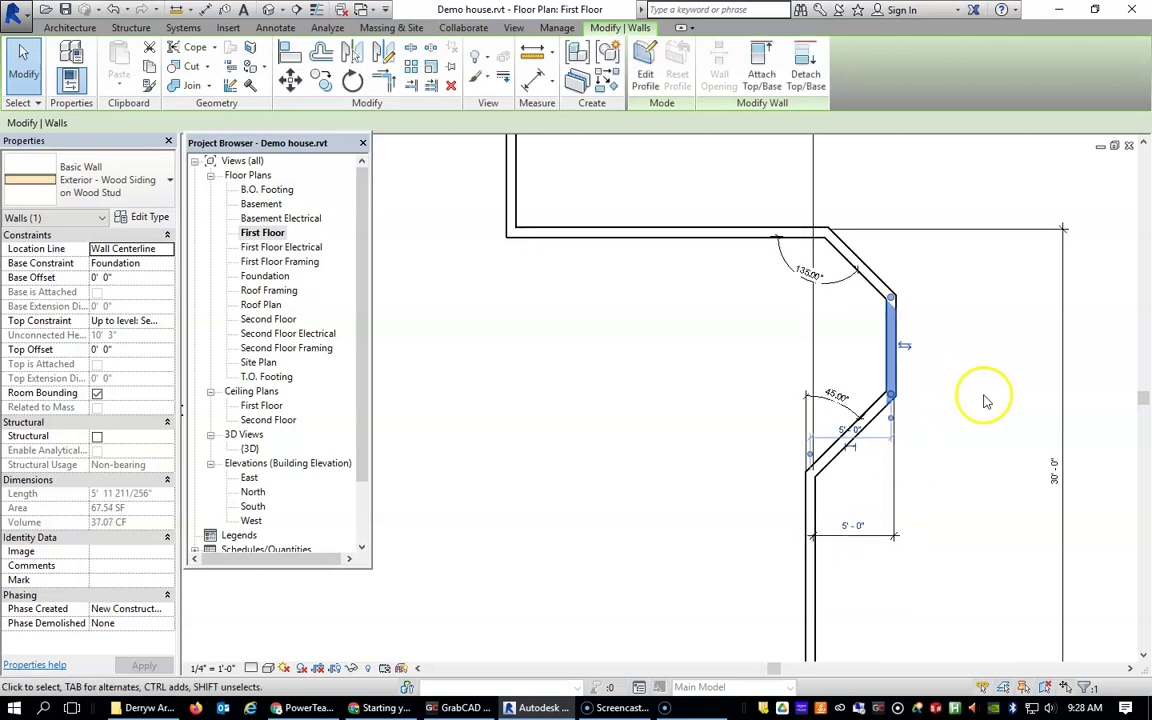
pyautogui.click(981, 404)
# Step: Examine the dimensioned side bay up close and the main house outline as a whole
pyautogui.scroll(-4, 887, 342)
pyautogui.scroll(5, 892, 347)
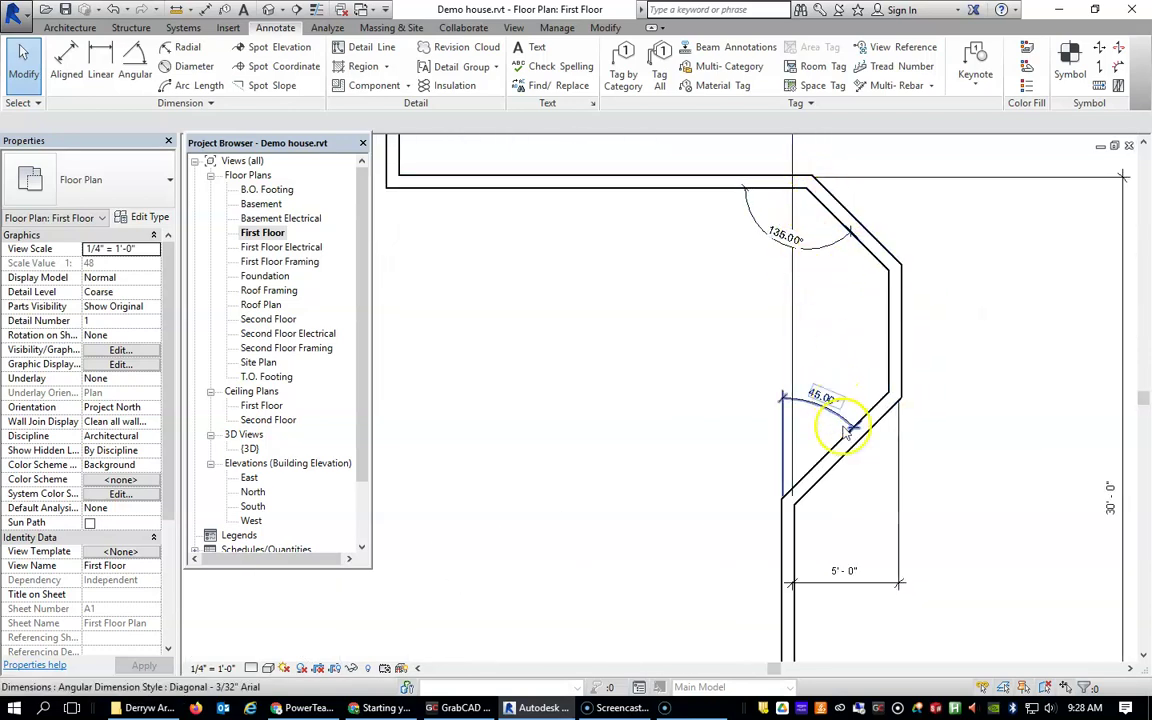
pyautogui.scroll(-3, 850, 492)
pyautogui.scroll(-1, 863, 485)
pyautogui.moveTo(865, 485); pyautogui.dragTo(892, 303, button='middle')
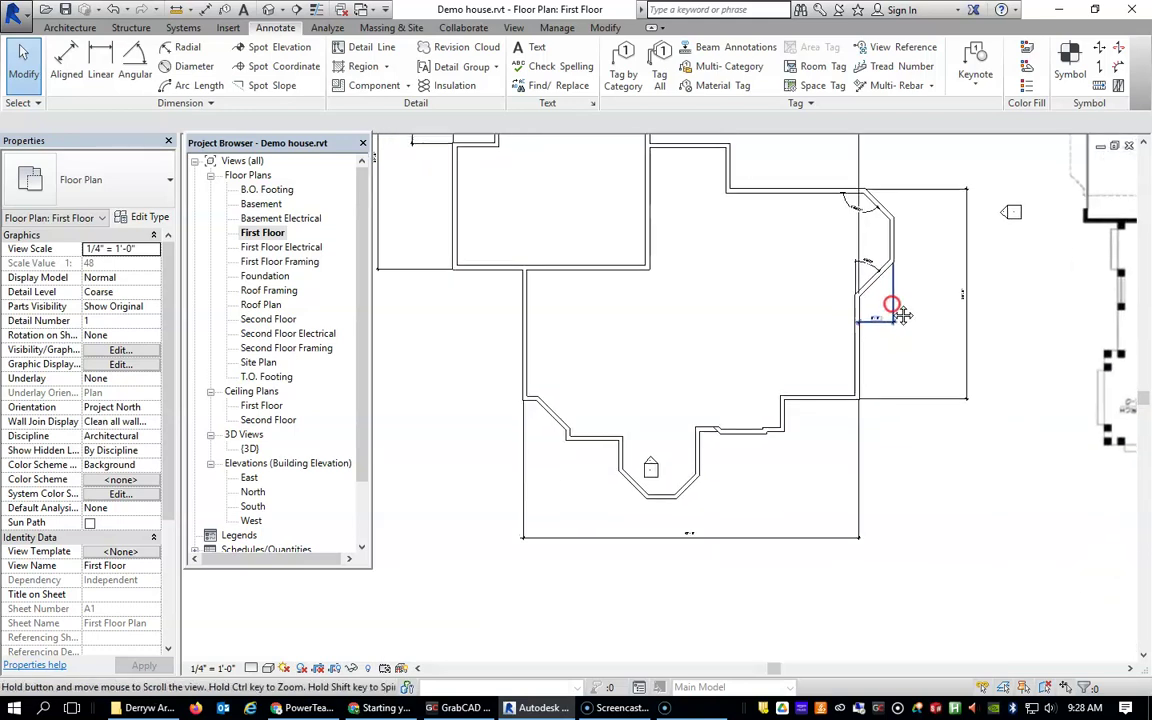
pyautogui.scroll(1, 805, 376)
pyautogui.moveTo(751, 333); pyautogui.dragTo(847, 443, button='middle')
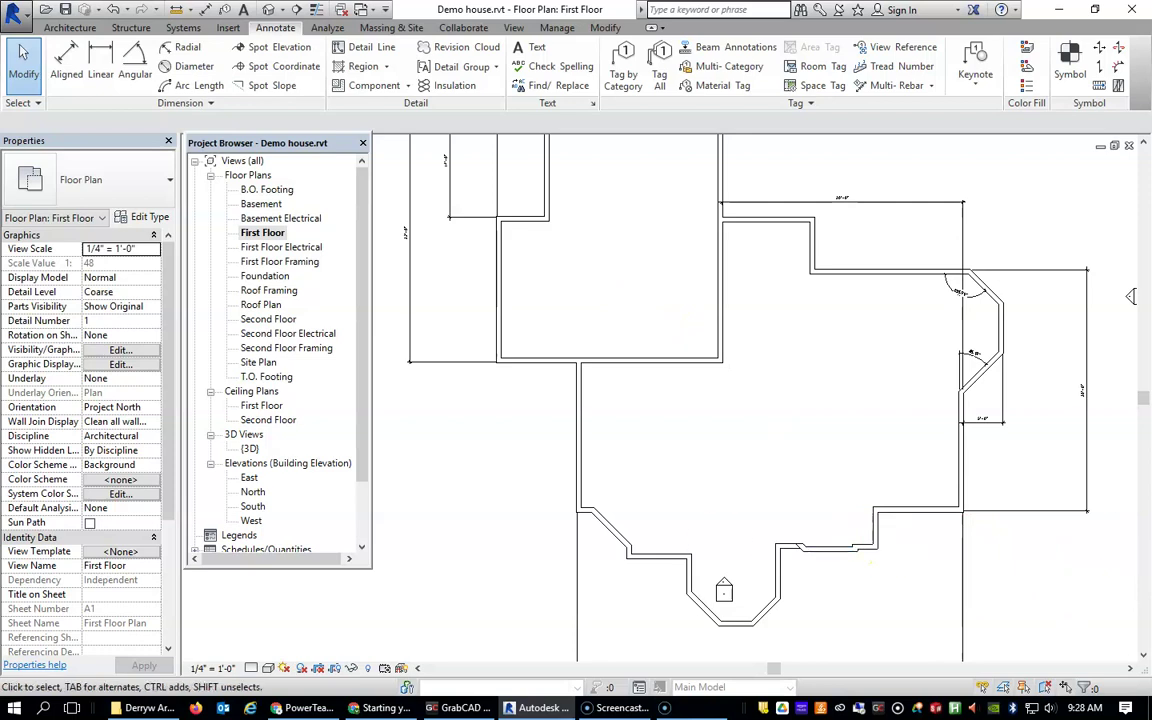
pyautogui.scroll(-1, 970, 510)
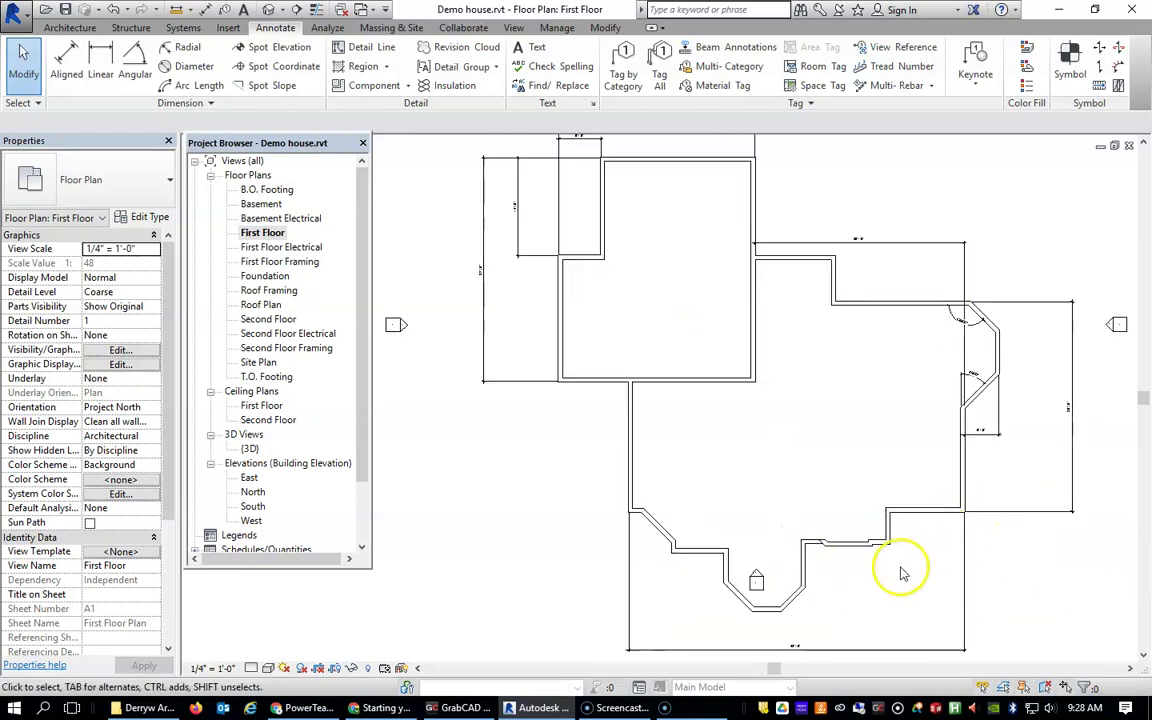
# Step: Delete the short angled piece in the front wall beside the front bay and move the adjoining wall outward, about 1' 6" from its neighbour
pyautogui.scroll(5, 864, 592)
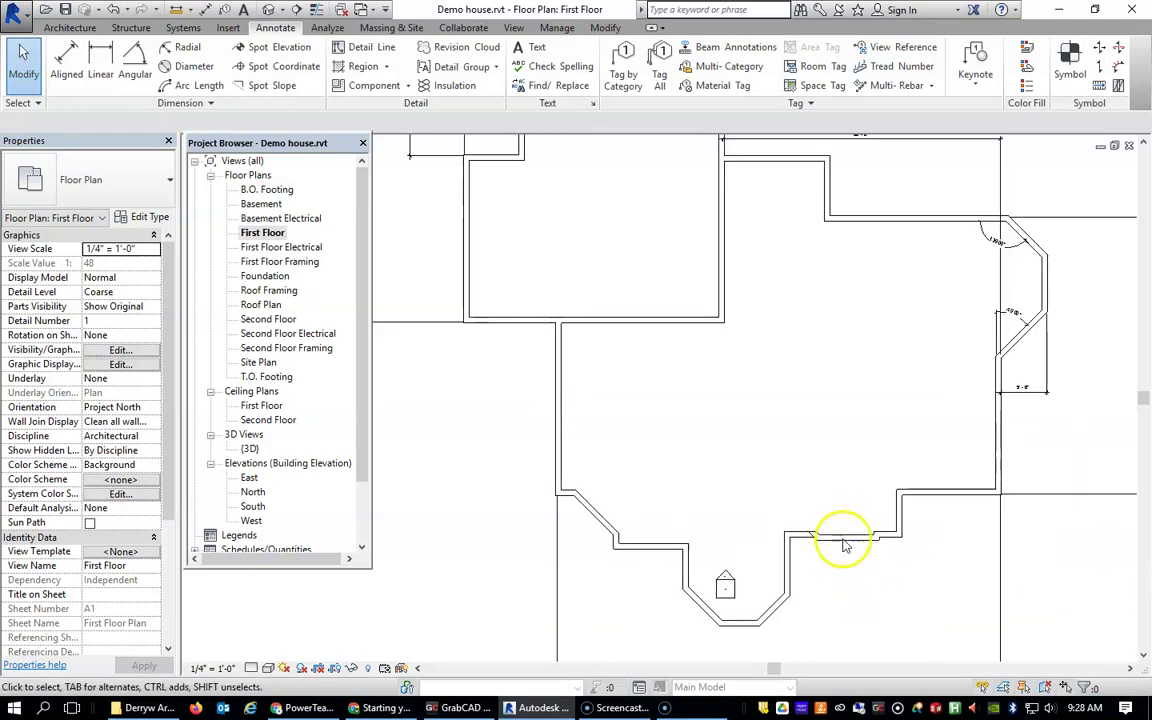
pyautogui.scroll(1, 838, 568)
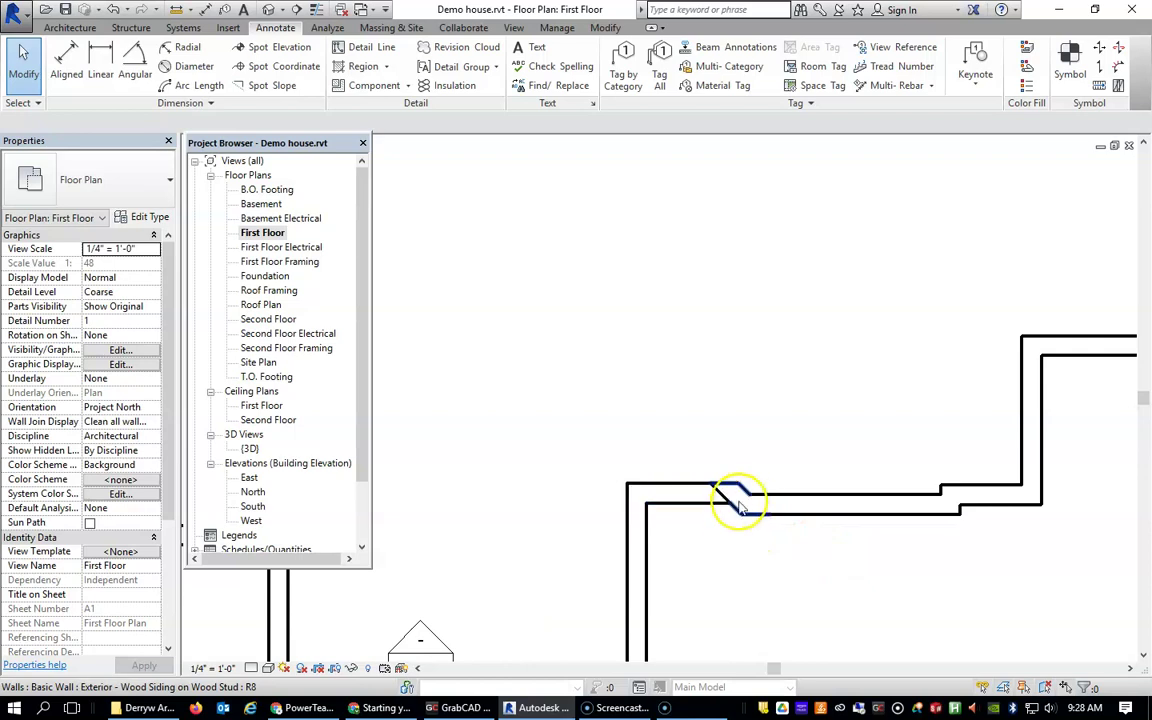
pyautogui.click(738, 510)
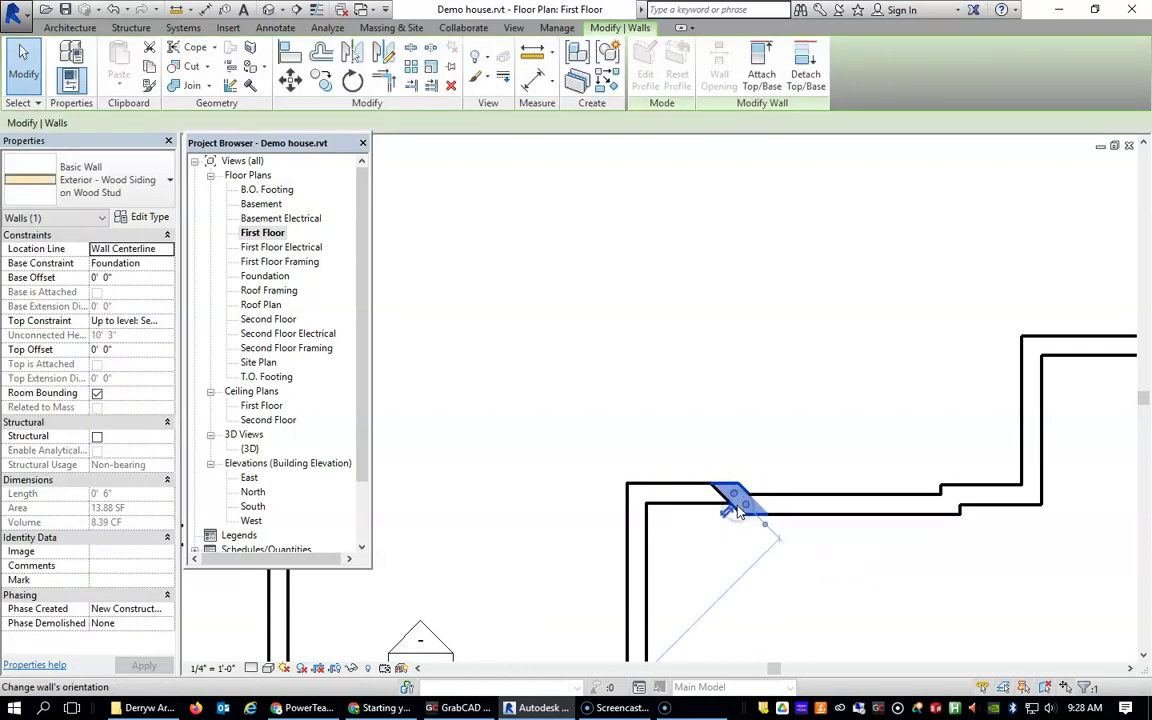
pyautogui.press('Delete')
pyautogui.moveTo(866, 516); pyautogui.dragTo(856, 548)
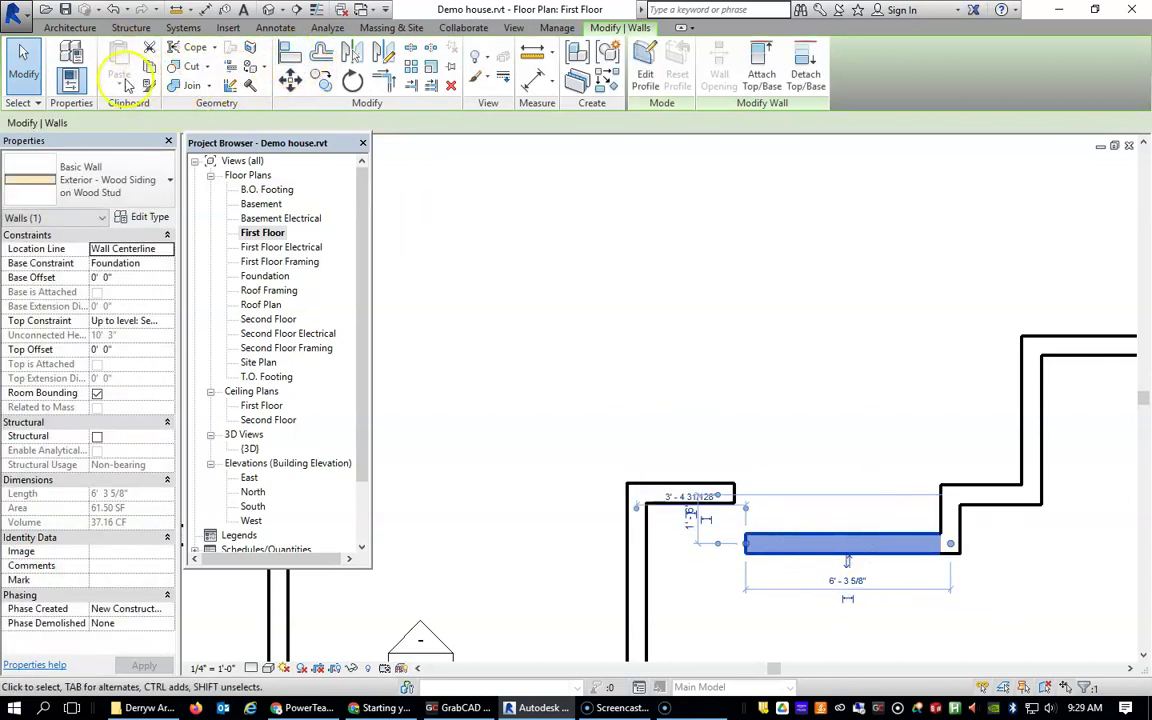
# Step: Examine the front walls, from the open jog across the front bay to the angled corner, against the dimensioned plan
pyautogui.moveTo(912, 580); pyautogui.dragTo(849, 515, button='middle')
pyautogui.scroll(2, 770, 490)
pyautogui.scroll(-7, 757, 484)
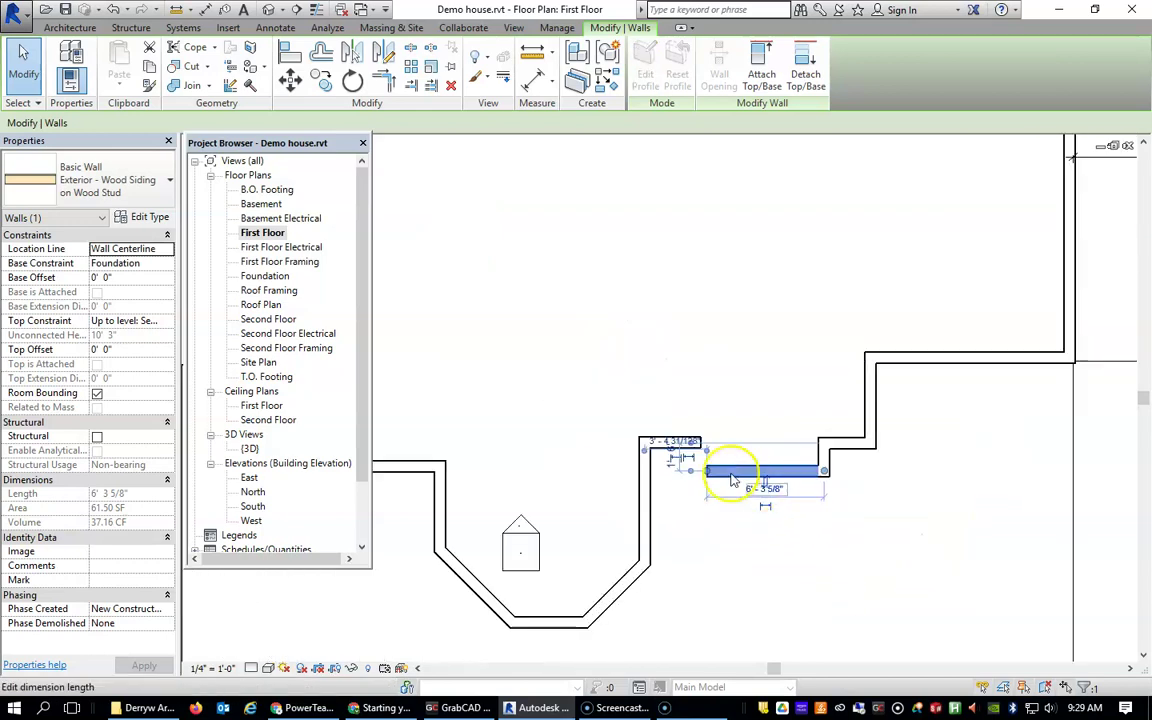
pyautogui.moveTo(689, 473); pyautogui.dragTo(862, 474, button='middle')
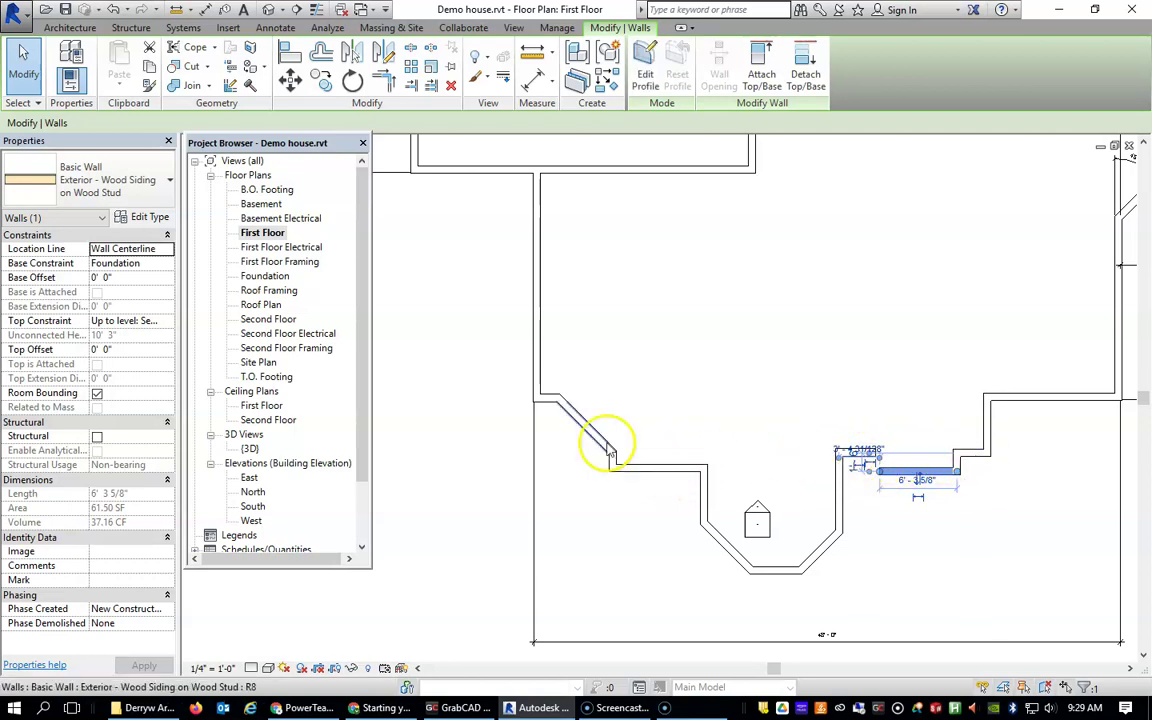
pyautogui.scroll(1, 1015, 360)
pyautogui.scroll(-1, 1015, 363)
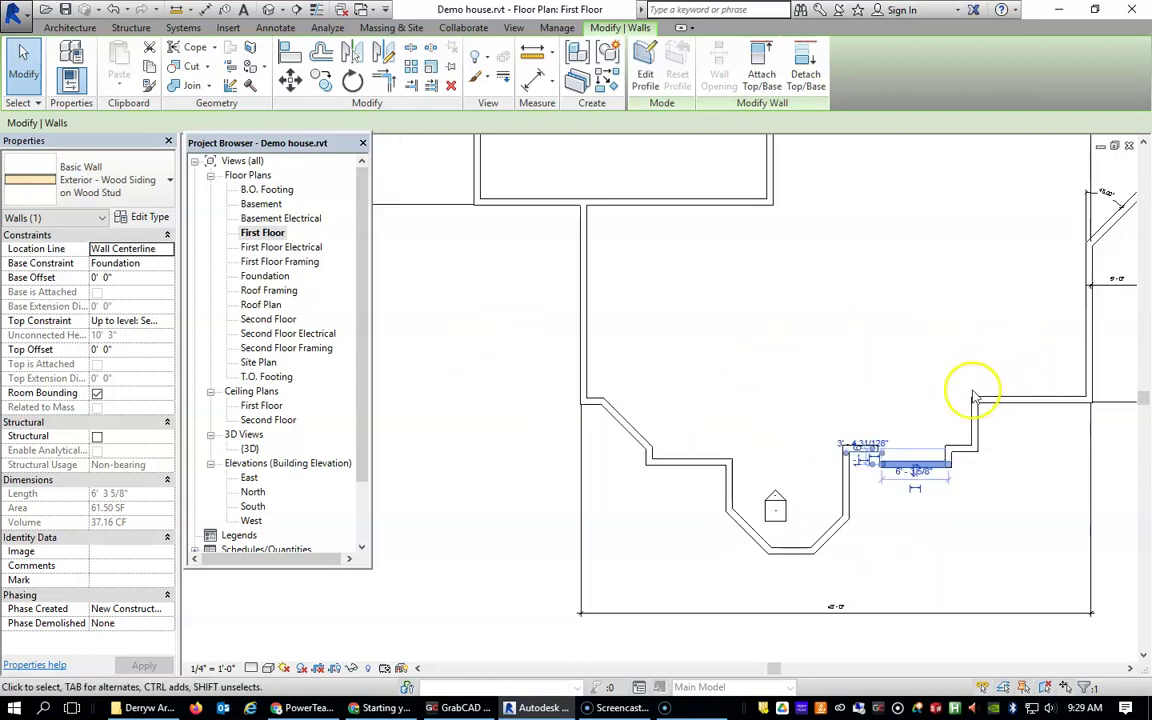
pyautogui.scroll(1, 983, 318)
pyautogui.scroll(-2, 950, 333)
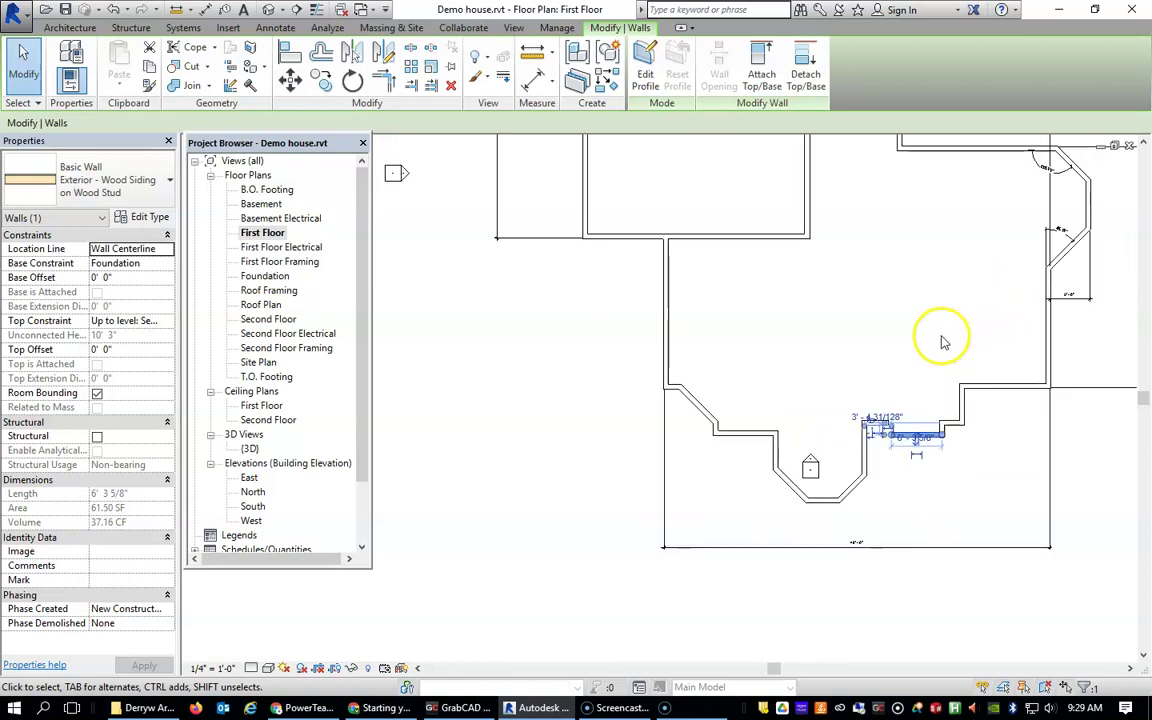
pyautogui.moveTo(941, 335); pyautogui.dragTo(892, 419, button='middle')
pyautogui.scroll(-1, 910, 420)
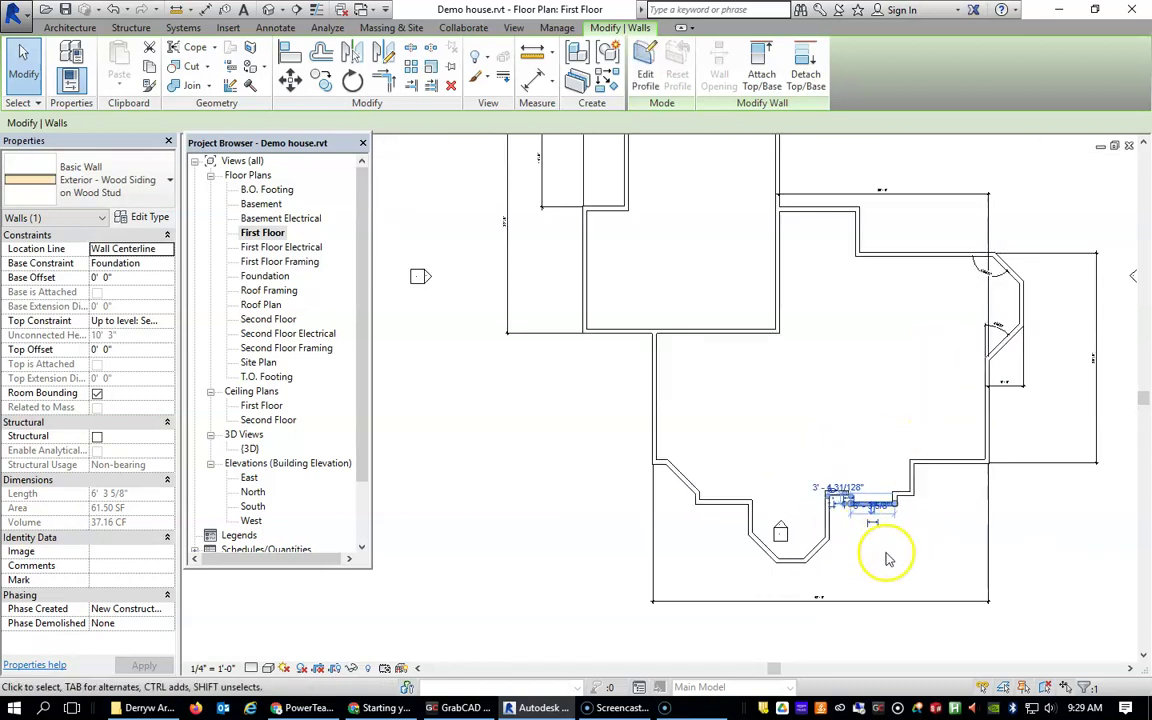
pyautogui.scroll(-1, 875, 556)
pyautogui.scroll(2, 835, 562)
# Step: Move the front bay's outer wall inward to about 8' 6" from the short wall beside the bay
pyautogui.click(770, 557)
pyautogui.moveTo(770, 557); pyautogui.dragTo(792, 548)
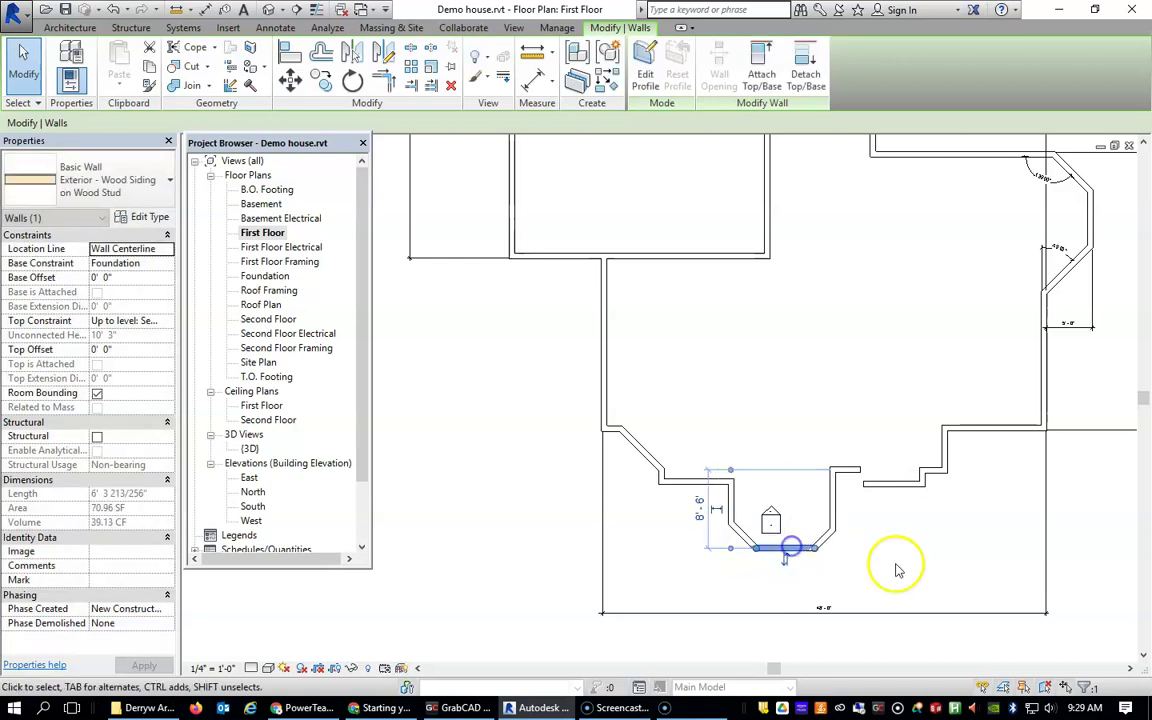
pyautogui.click(877, 571)
# Step: Check the temporary dimensions of the front bay's angled and straight side walls one after another
pyautogui.click(740, 544)
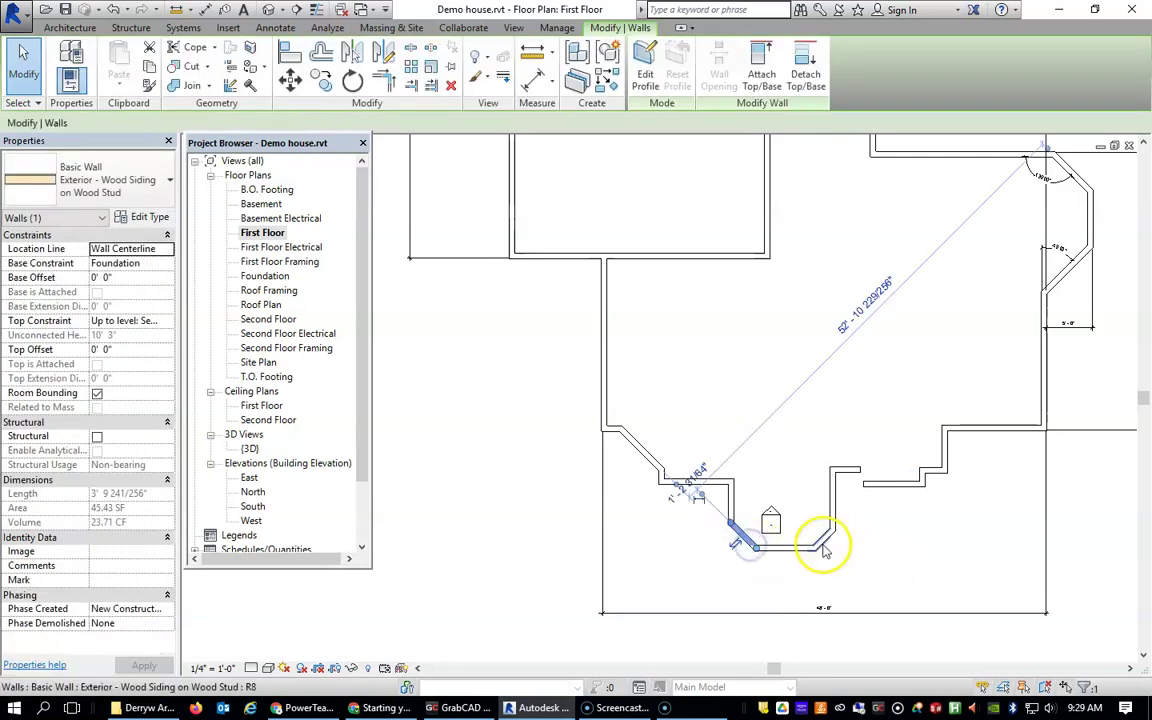
pyautogui.click(834, 510)
pyautogui.click(732, 527)
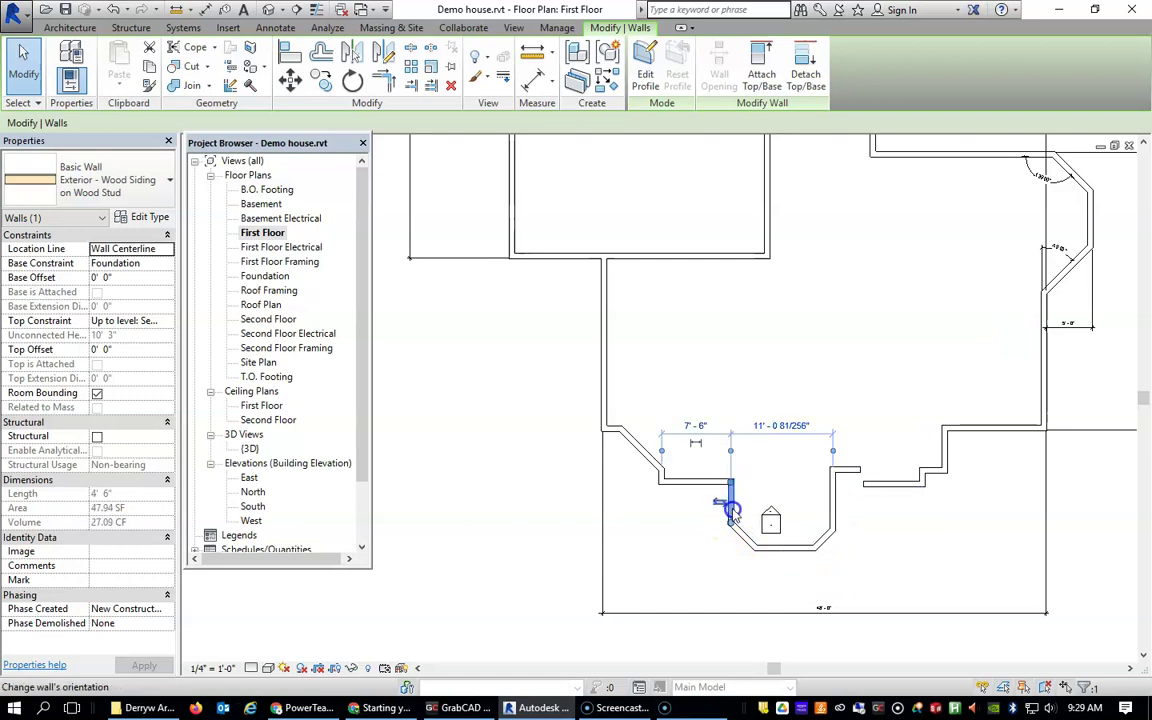
pyautogui.scroll(-2, 950, 440)
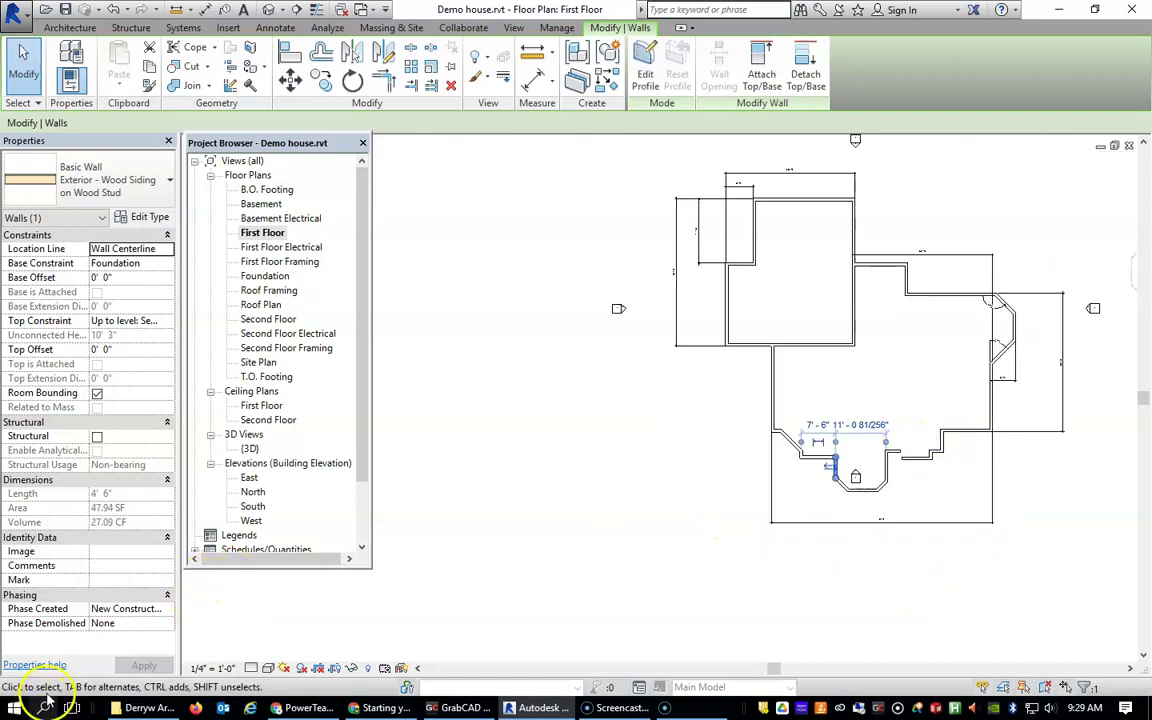